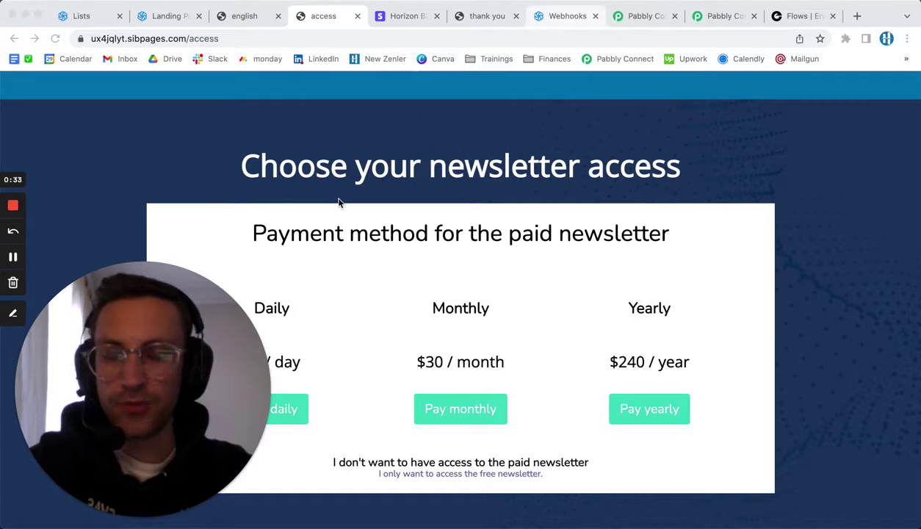
{"action": "left_click", "coordinate": [139, 517]}
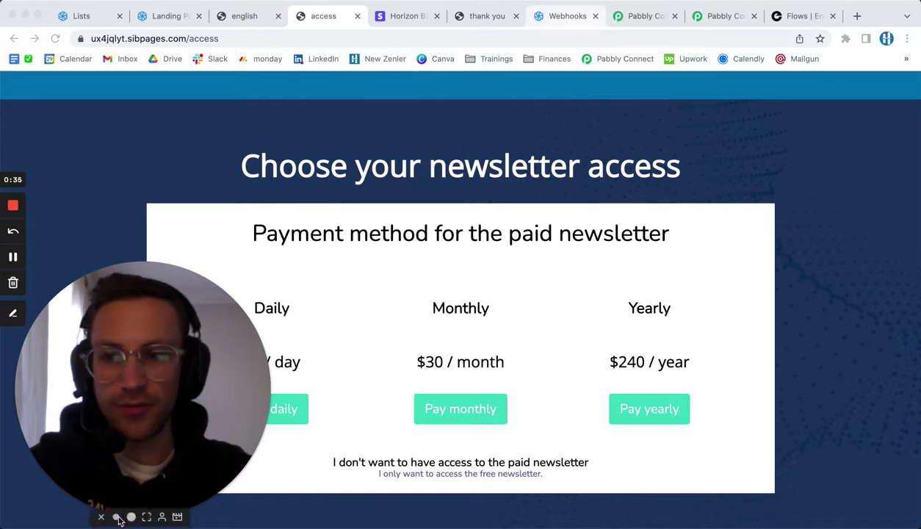
{"action": "left_click", "coordinate": [116, 518]}
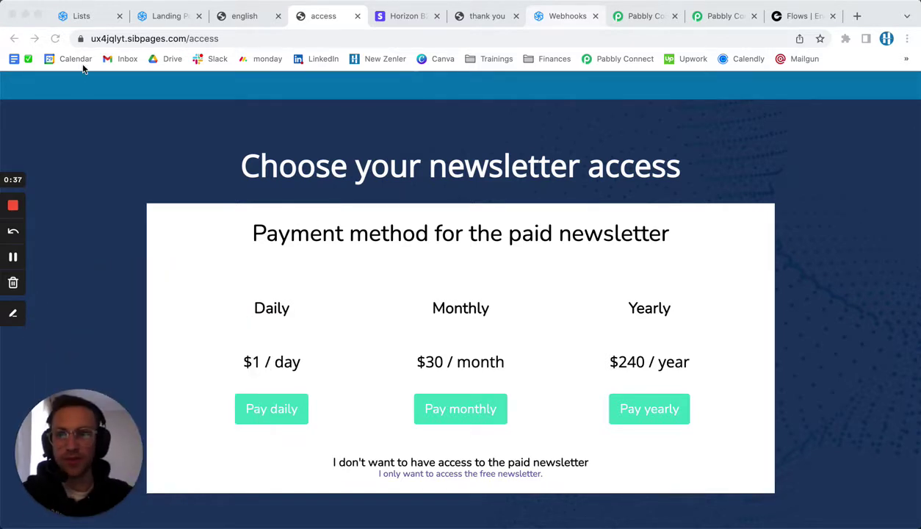
Check the Newsletter list and its contacts among the Sendinblue contact lists
{"action": "left_click", "coordinate": [82, 17]}
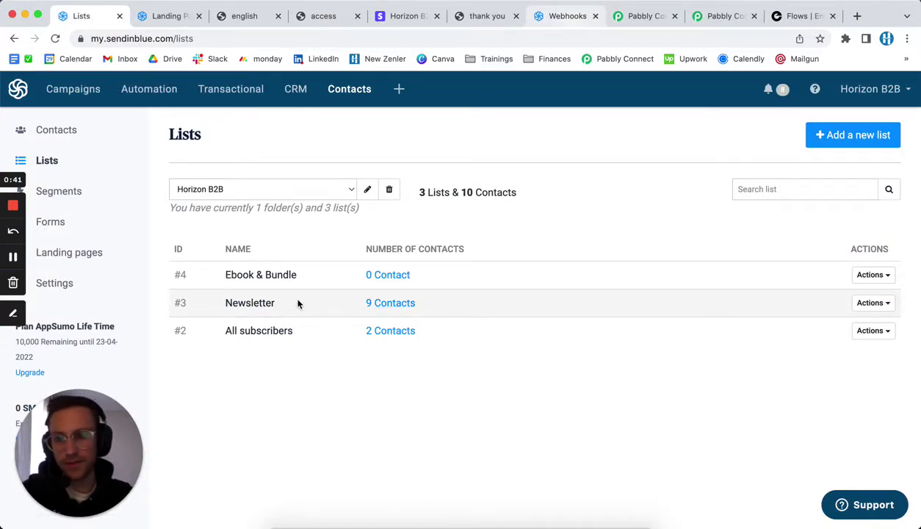
{"action": "left_click_drag", "start_coordinate": [434, 301], "coordinate": [226, 298]}
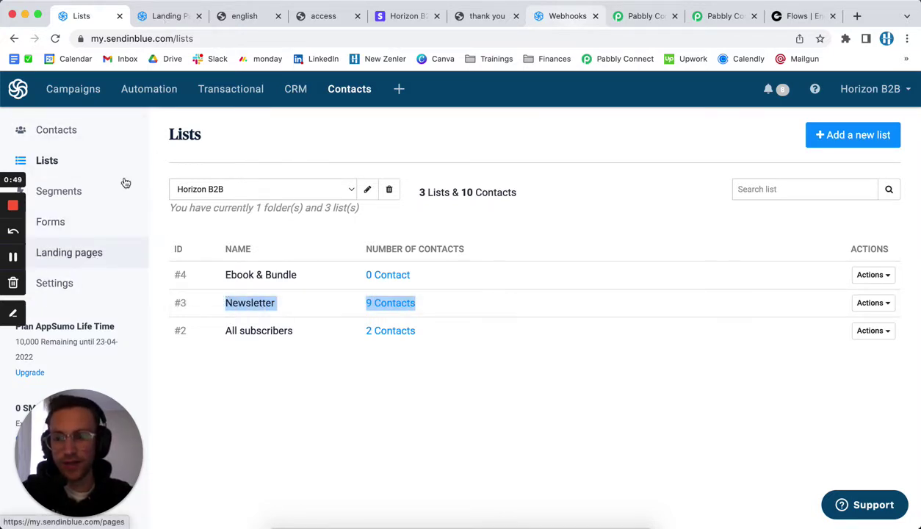
Review the English LinkedIn guide landing page in the Sendinblue page editor, down to its newsletter subscription form
{"action": "left_click", "coordinate": [168, 16]}
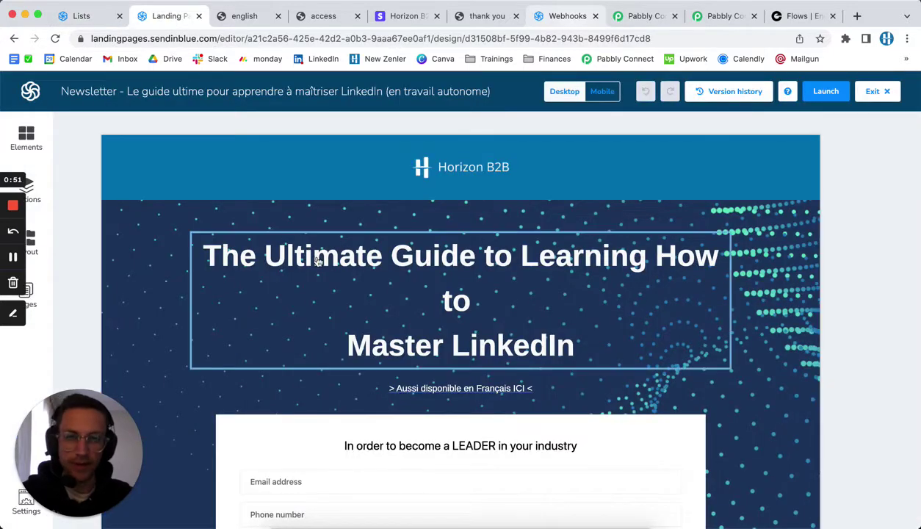
{"action": "scroll", "coordinate": [316, 263], "scroll_direction": "down", "scroll_amount": 1}
{"action": "scroll", "coordinate": [316, 265], "scroll_direction": "up", "scroll_amount": 1}
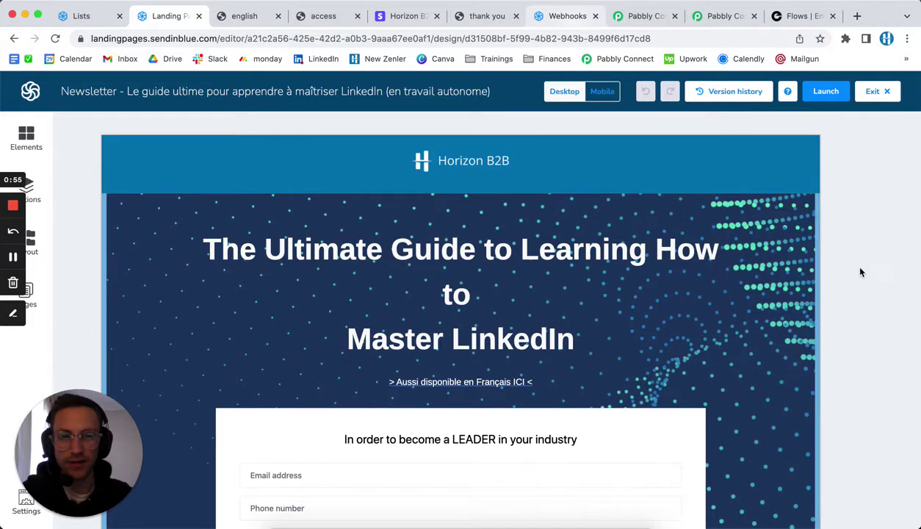
{"action": "scroll", "coordinate": [861, 273], "scroll_direction": "down", "scroll_amount": 1}
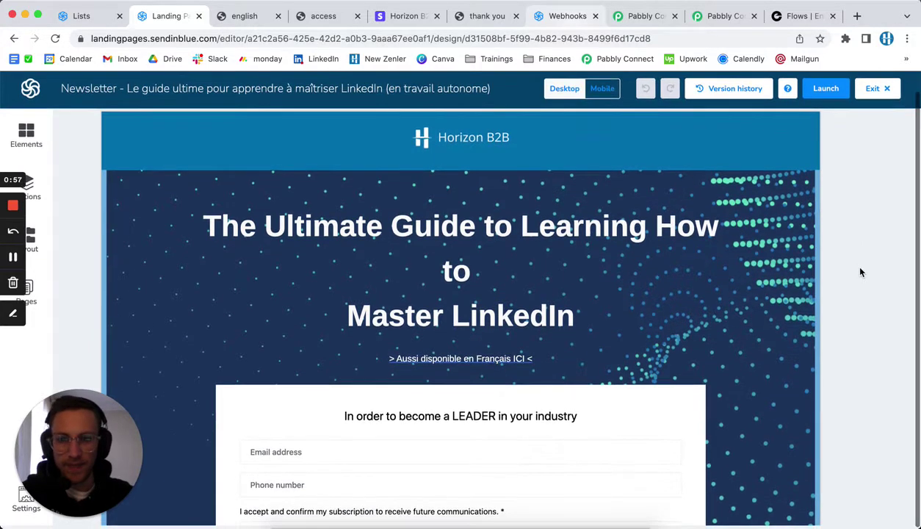
{"action": "scroll", "coordinate": [685, 315], "scroll_direction": "down", "scroll_amount": 5}
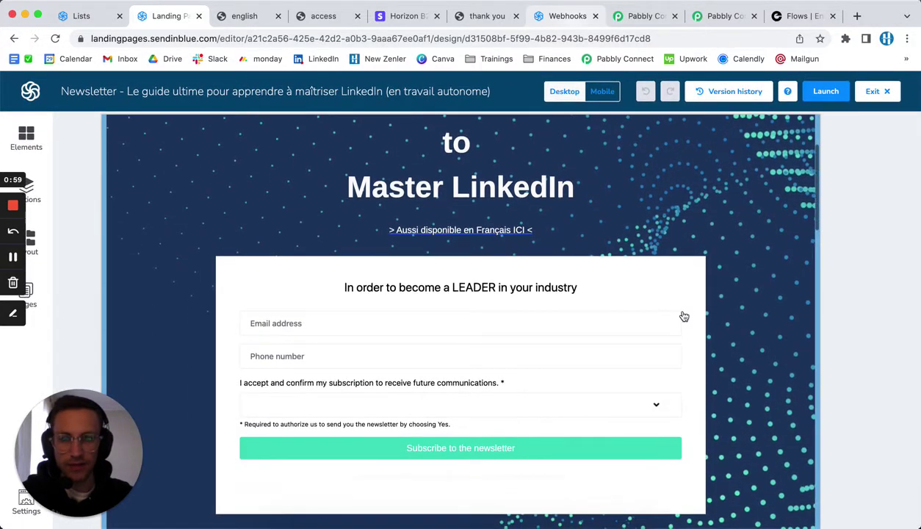
Examine the published English landing page, including its subscription form and the choices offered for the consent question
{"action": "left_click", "coordinate": [250, 20]}
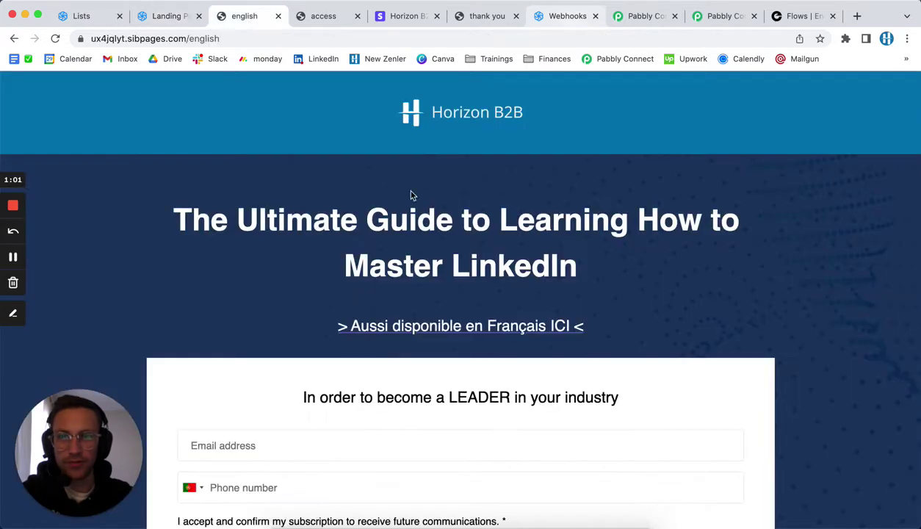
{"action": "scroll", "coordinate": [454, 242], "scroll_direction": "down", "scroll_amount": 3}
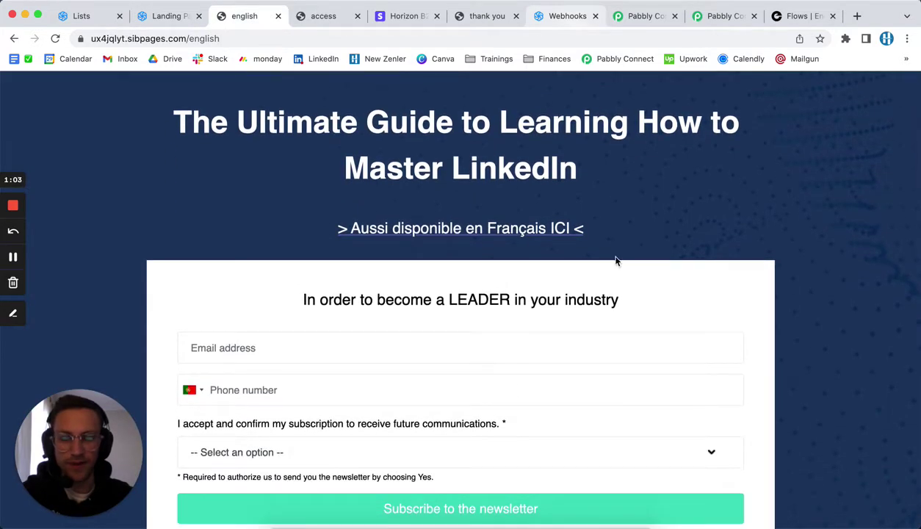
{"action": "scroll", "coordinate": [761, 255], "scroll_direction": "down", "scroll_amount": 5}
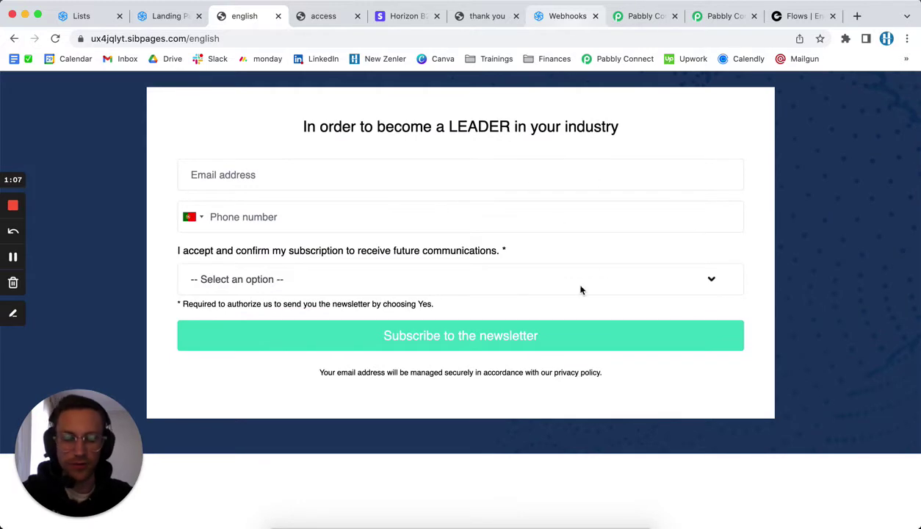
{"action": "left_click", "coordinate": [476, 273]}
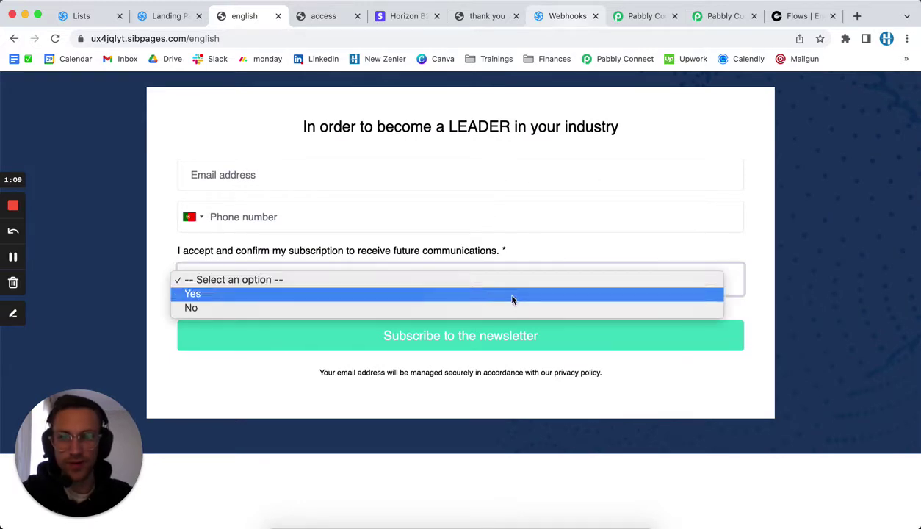
{"action": "left_click", "coordinate": [762, 251]}
{"action": "scroll", "coordinate": [718, 385], "scroll_direction": "down", "scroll_amount": 3}
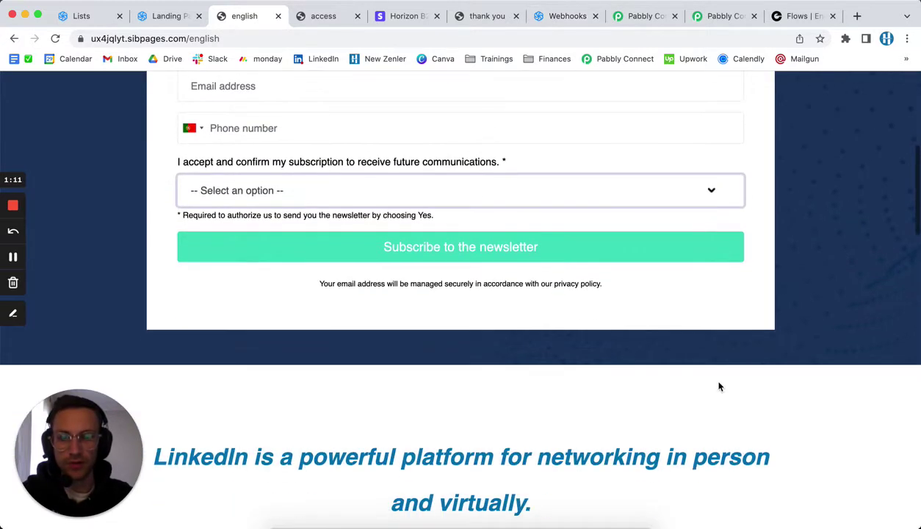
{"action": "scroll", "coordinate": [719, 388], "scroll_direction": "down", "scroll_amount": 3}
{"action": "scroll", "coordinate": [720, 387], "scroll_direction": "up", "scroll_amount": 3}
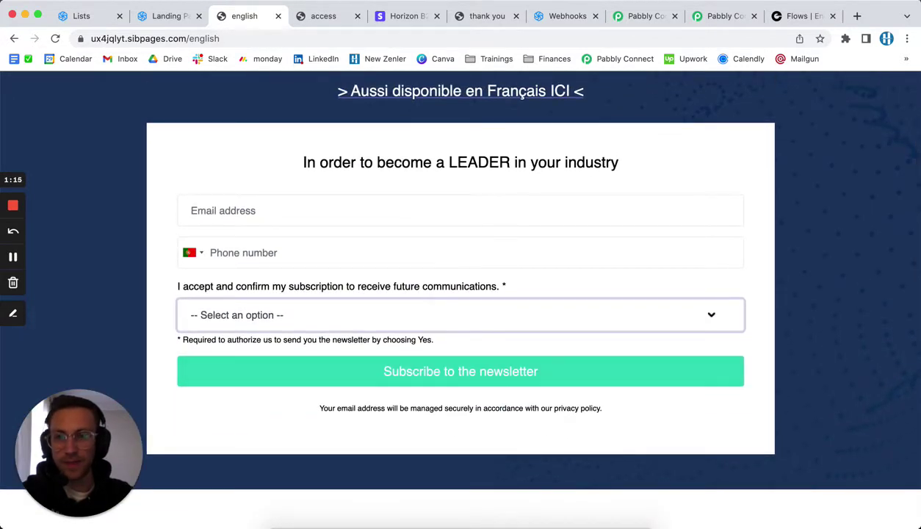
Review the newsletter access page with its daily, monthly and yearly payment plans and the statement declining paid access
{"action": "left_click", "coordinate": [315, 19]}
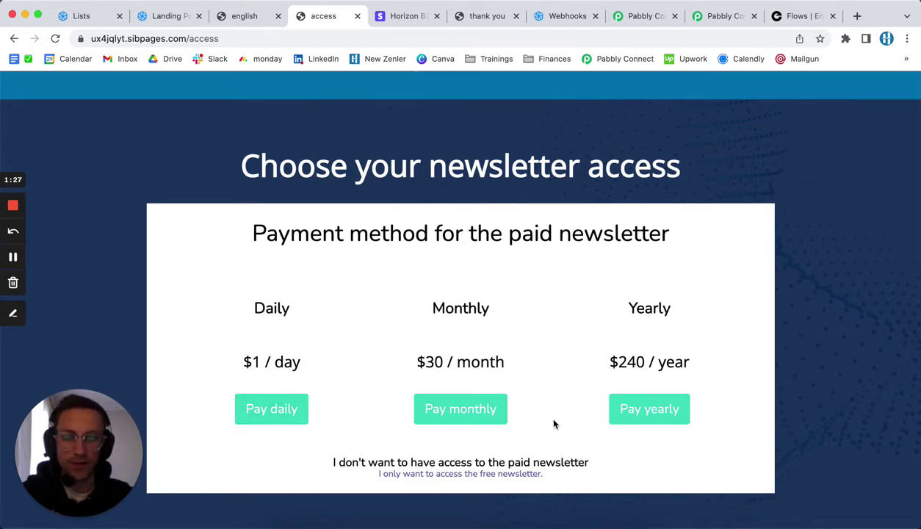
{"action": "left_click_drag", "start_coordinate": [353, 456], "coordinate": [594, 461]}
{"action": "left_click", "coordinate": [565, 462]}
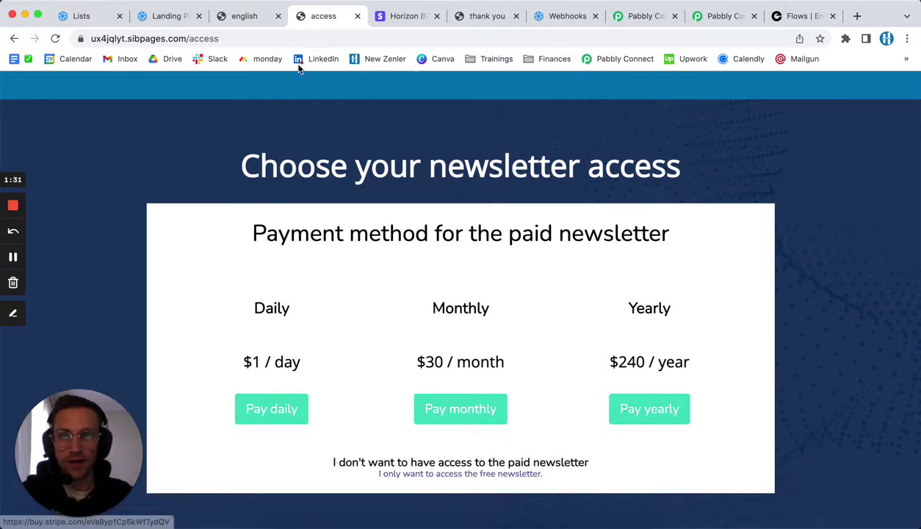
Trace the sign-up path from the English subscription form to the Newsletter contact list and on to the access page
{"action": "left_click", "coordinate": [266, 16]}
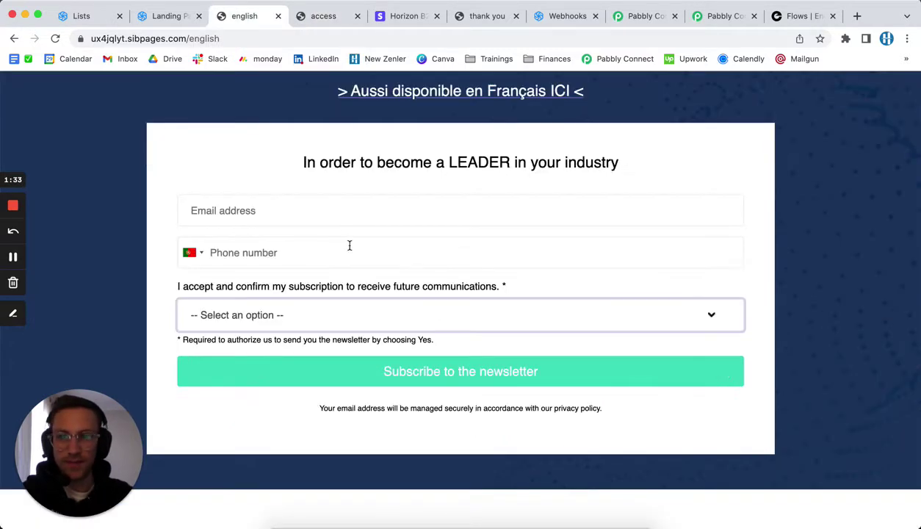
{"action": "left_click", "coordinate": [296, 181]}
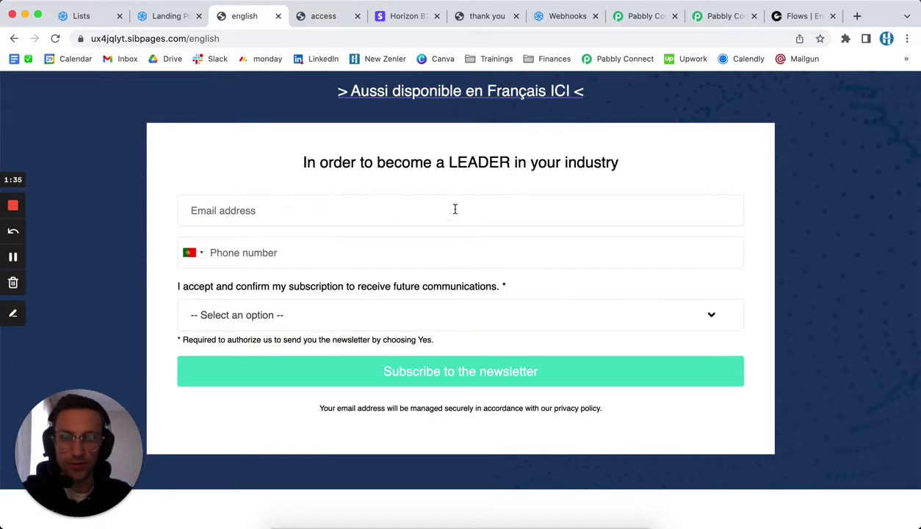
{"action": "left_click", "coordinate": [87, 17]}
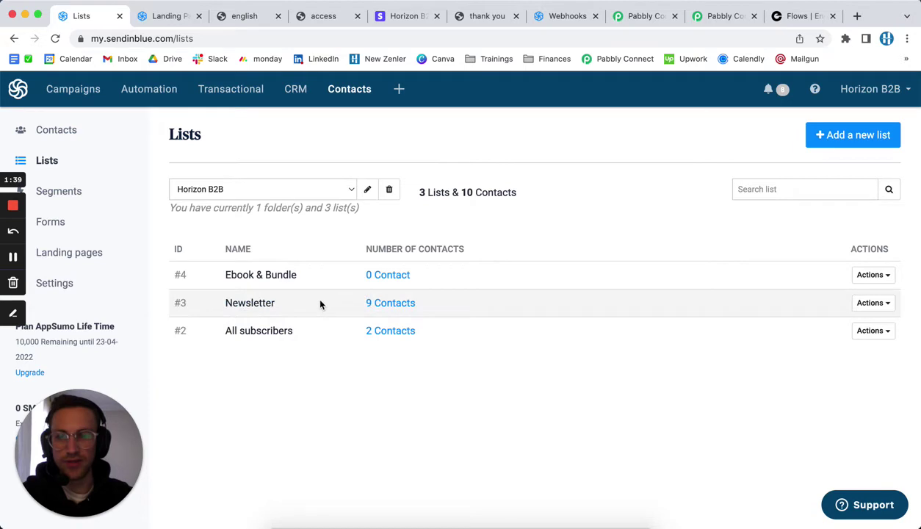
{"action": "left_click", "coordinate": [255, 19]}
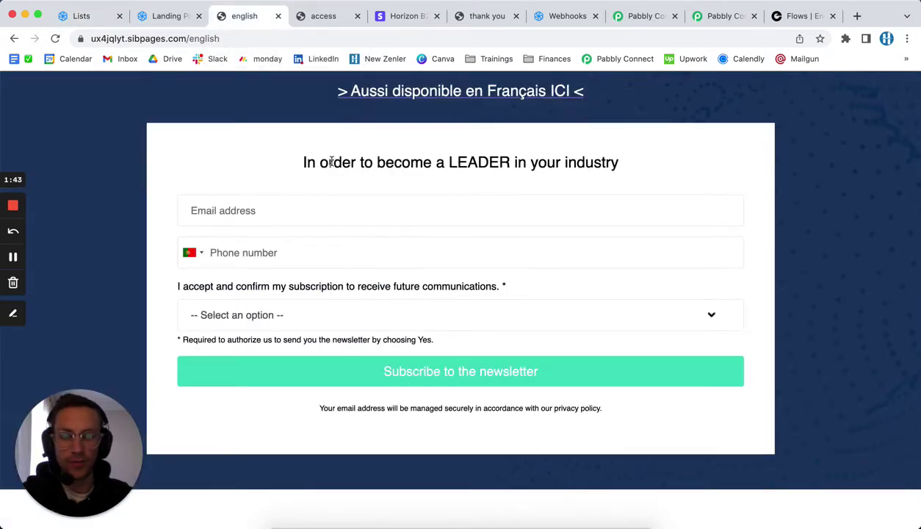
{"action": "left_click", "coordinate": [318, 18]}
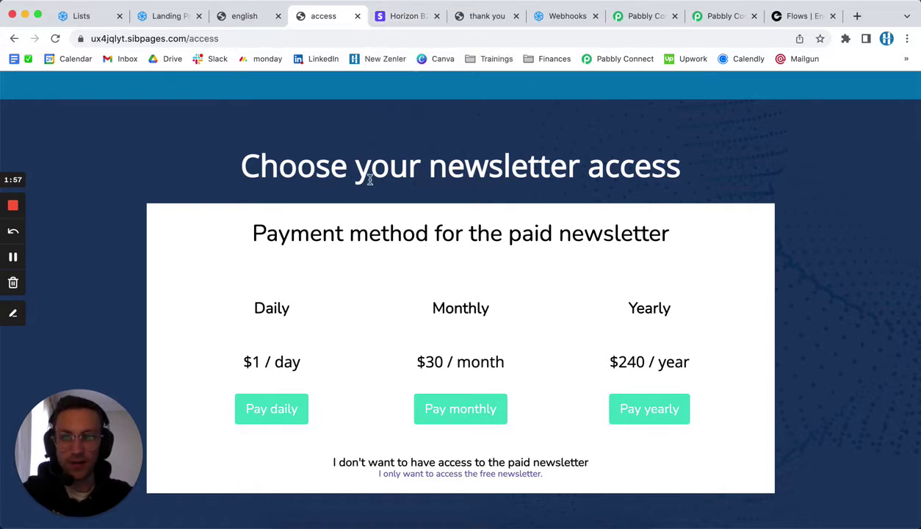
Examine the Newsletter product in Stripe, covering its details and its English and French daily, monthly and yearly prices
{"action": "left_click", "coordinate": [13, 257]}
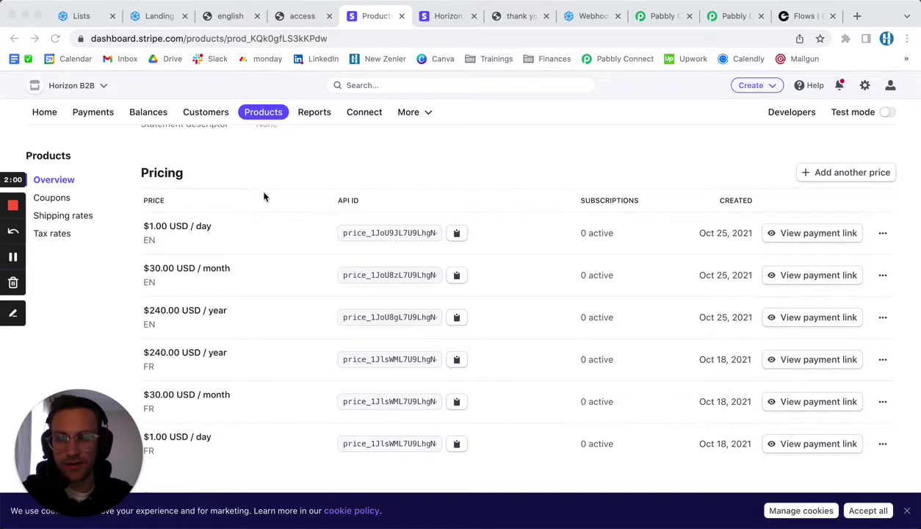
{"action": "scroll", "coordinate": [265, 197], "scroll_direction": "up", "scroll_amount": 2}
{"action": "scroll", "coordinate": [278, 211], "scroll_direction": "up", "scroll_amount": 5}
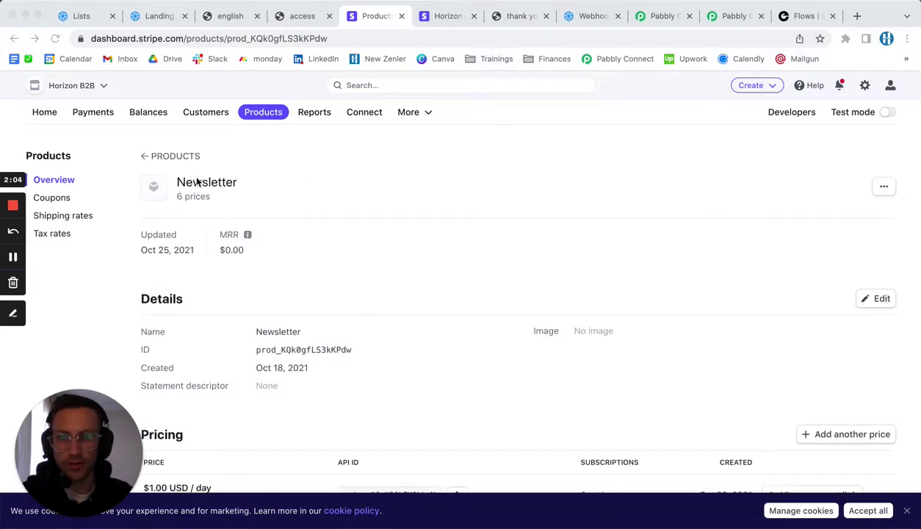
{"action": "scroll", "coordinate": [316, 221], "scroll_direction": "down", "scroll_amount": 10}
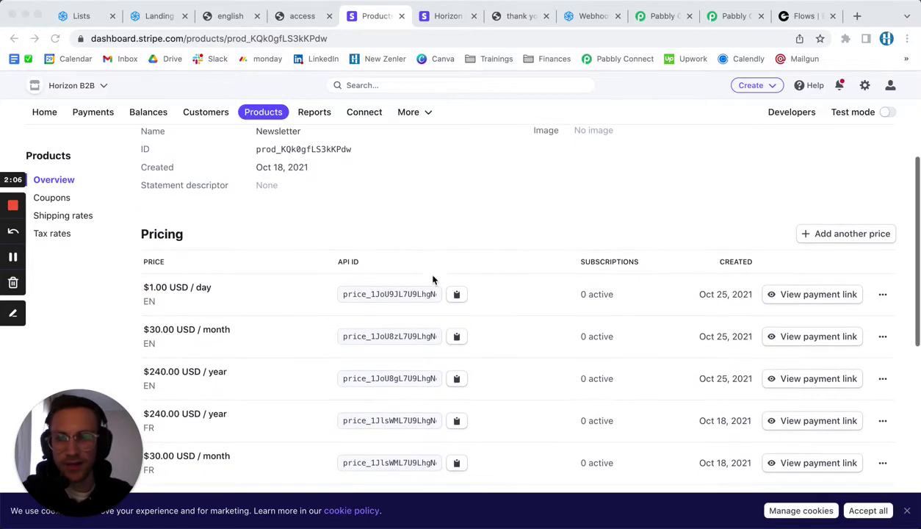
{"action": "scroll", "coordinate": [367, 242], "scroll_direction": "down", "scroll_amount": 1}
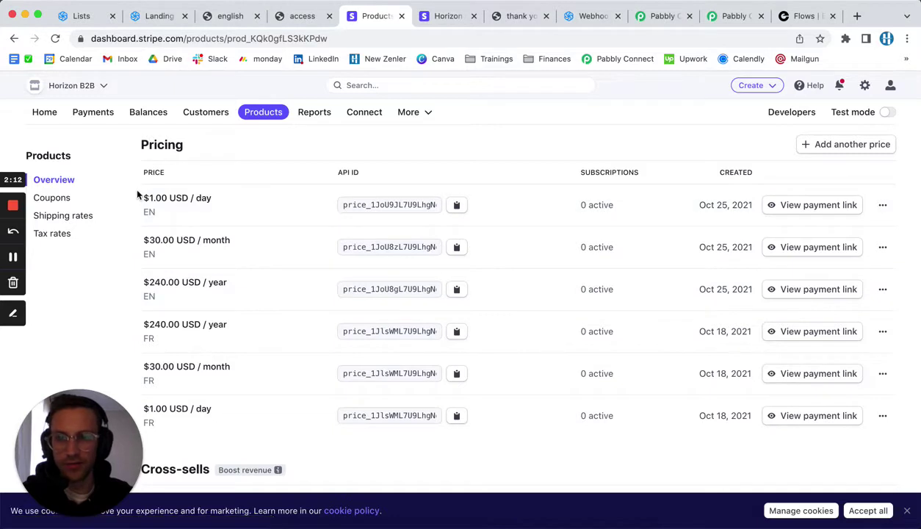
{"action": "left_click_drag", "start_coordinate": [197, 353], "coordinate": [237, 422]}
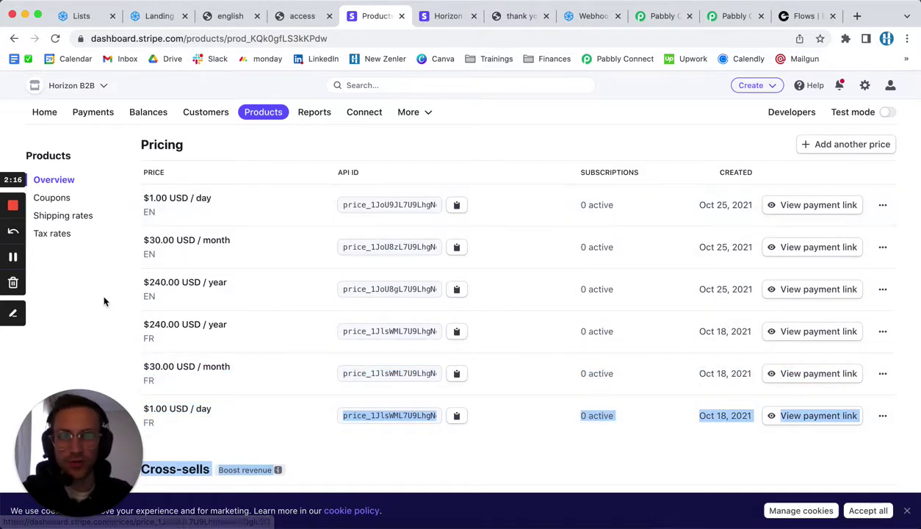
{"action": "left_click", "coordinate": [376, 447]}
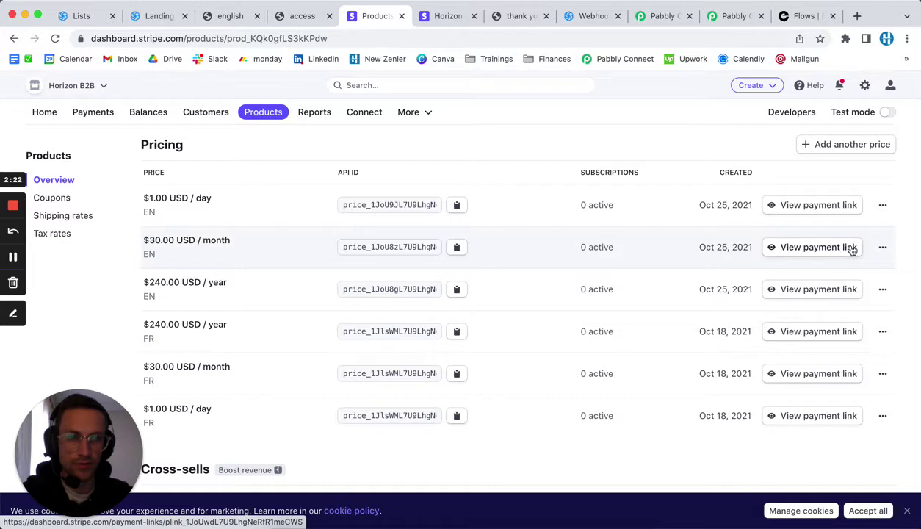
Open the payment link for the English $30.00 USD / month Newsletter price and copy its URL
{"action": "left_click", "coordinate": [882, 247]}
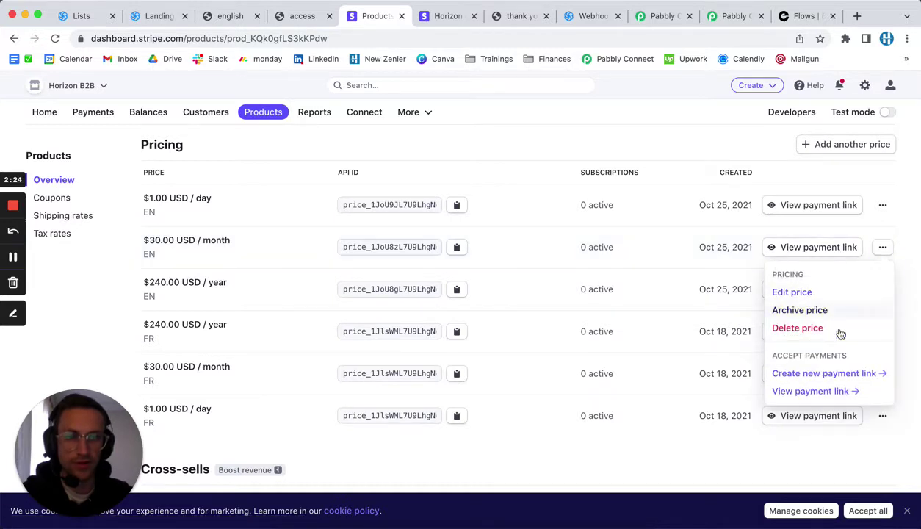
{"action": "left_click", "coordinate": [818, 248]}
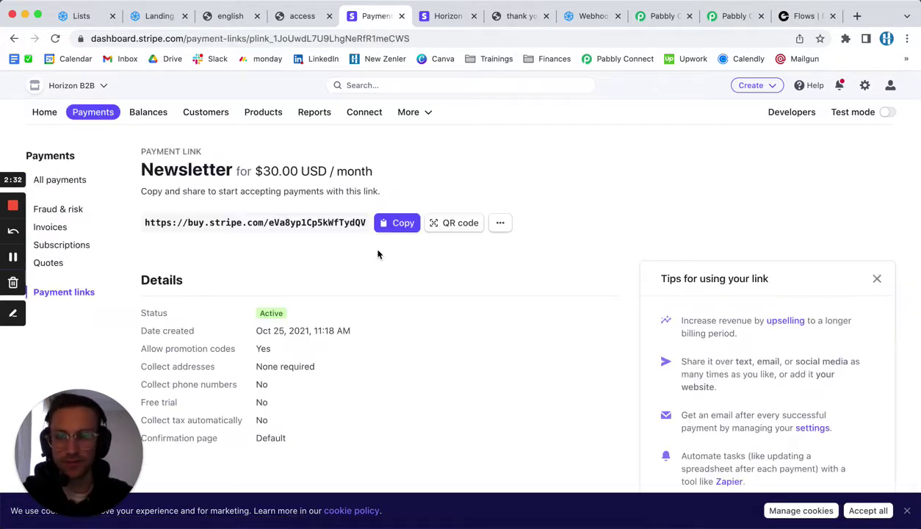
{"action": "left_click", "coordinate": [296, 224]}
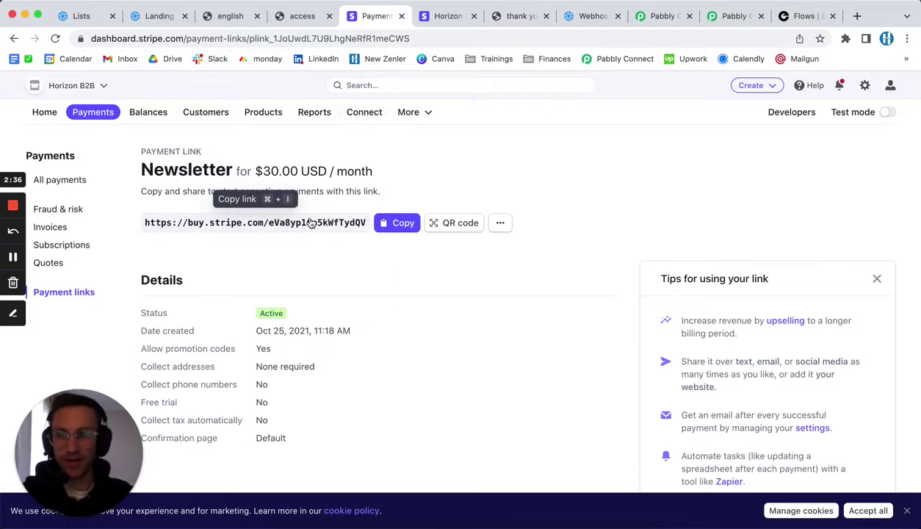
Walk through the paid subscriber flow from the access page's monthly plan via the Stripe checkout to the thank-you page
{"action": "left_click", "coordinate": [302, 17]}
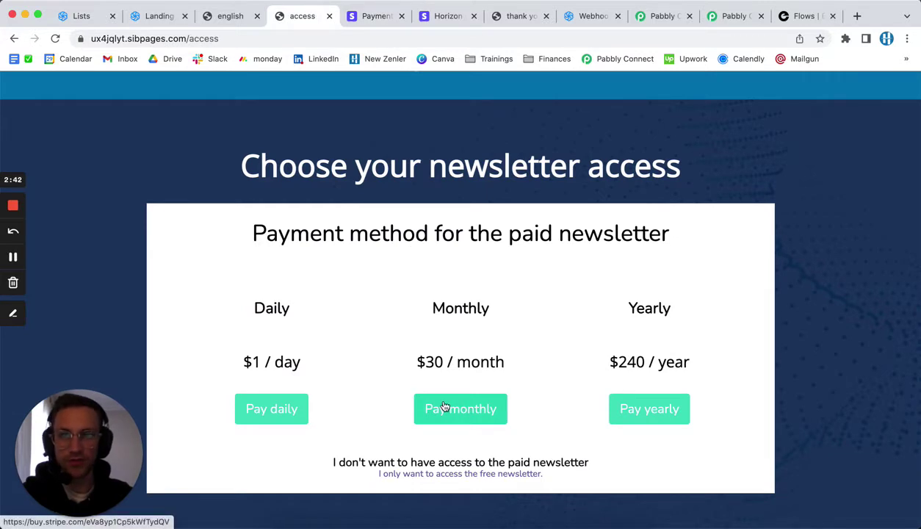
{"action": "left_click", "coordinate": [437, 18]}
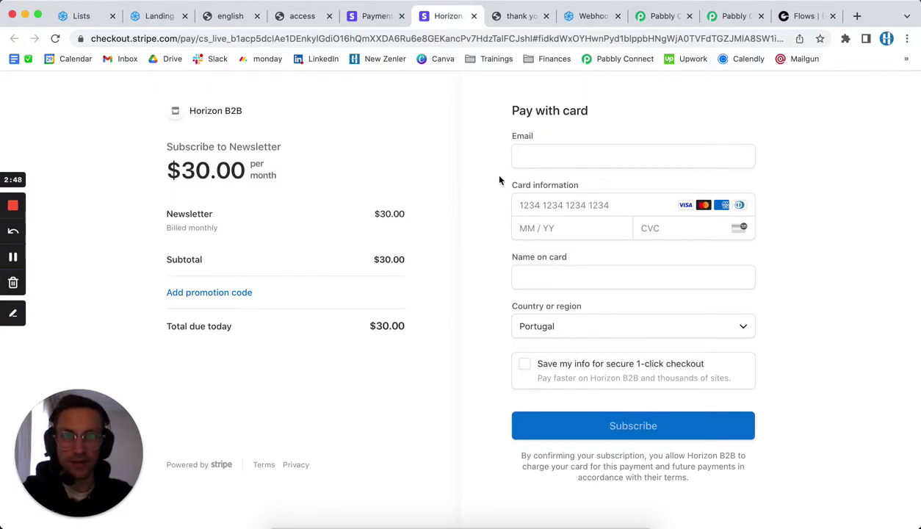
{"action": "left_click", "coordinate": [515, 18]}
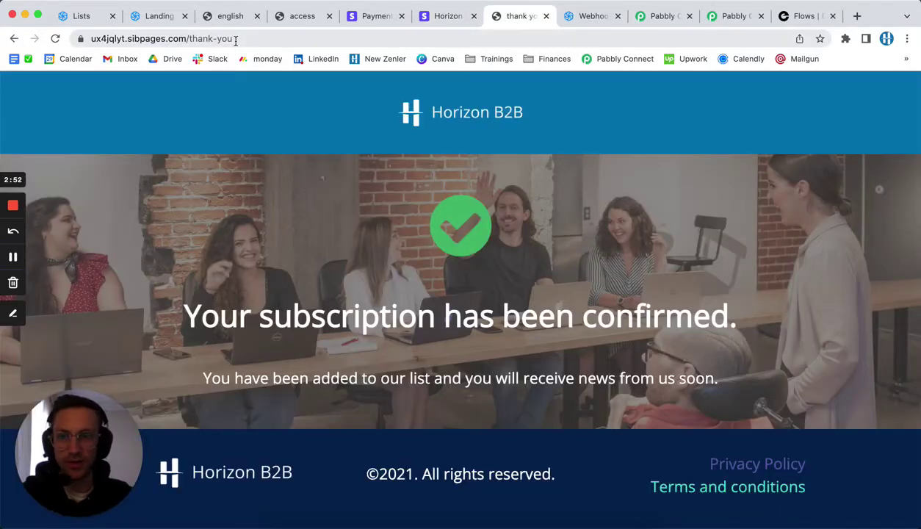
Return to the access page and highlight the line about not wanting access to the paid newsletter
{"action": "left_click", "coordinate": [294, 19]}
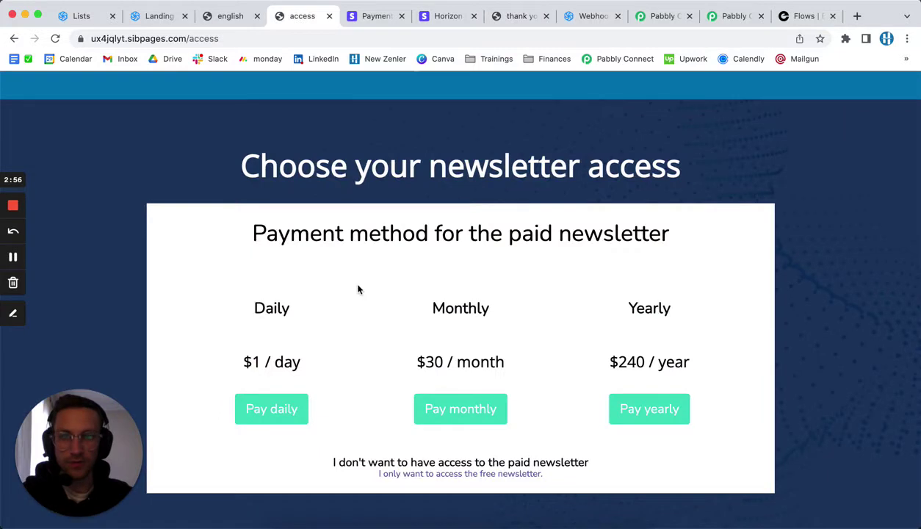
{"action": "left_click_drag", "start_coordinate": [251, 298], "coordinate": [684, 393]}
{"action": "left_click_drag", "start_coordinate": [596, 462], "coordinate": [333, 463]}
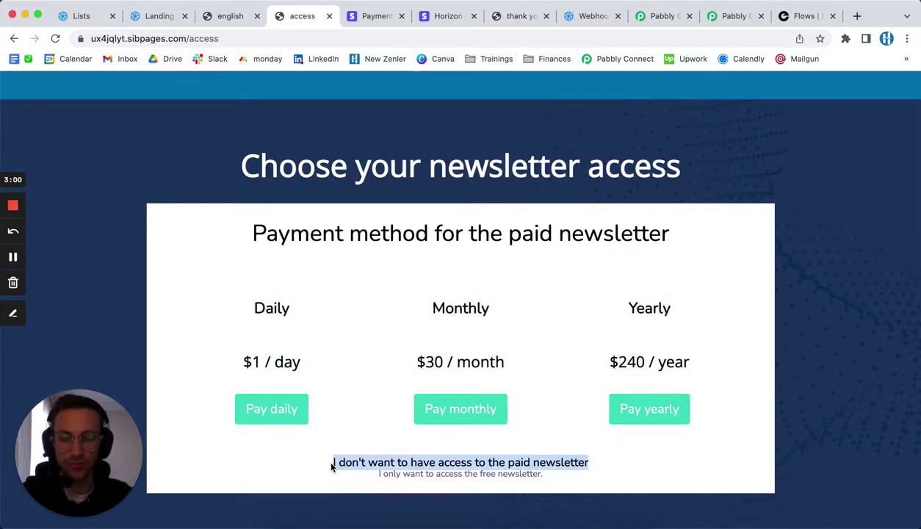
Follow the free newsletter path from the access page to the subscription thank-you page
{"action": "left_click", "coordinate": [332, 465]}
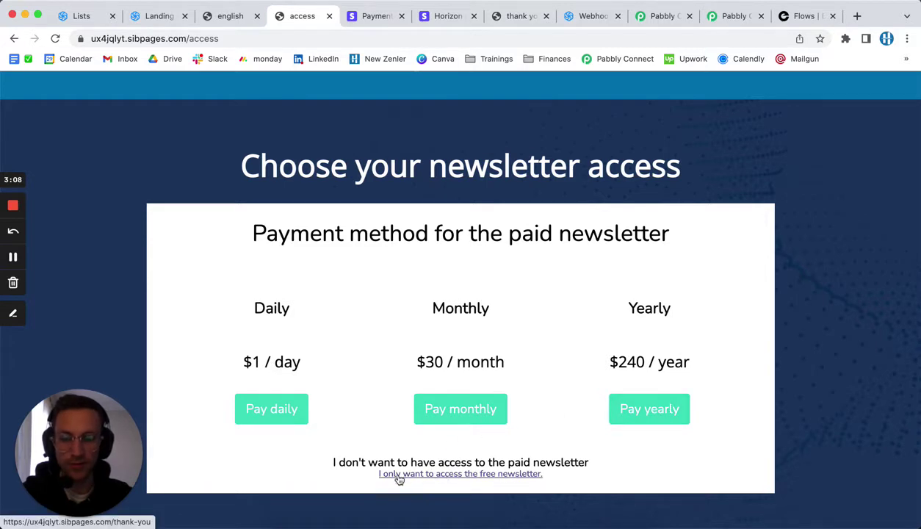
{"action": "left_click", "coordinate": [510, 16]}
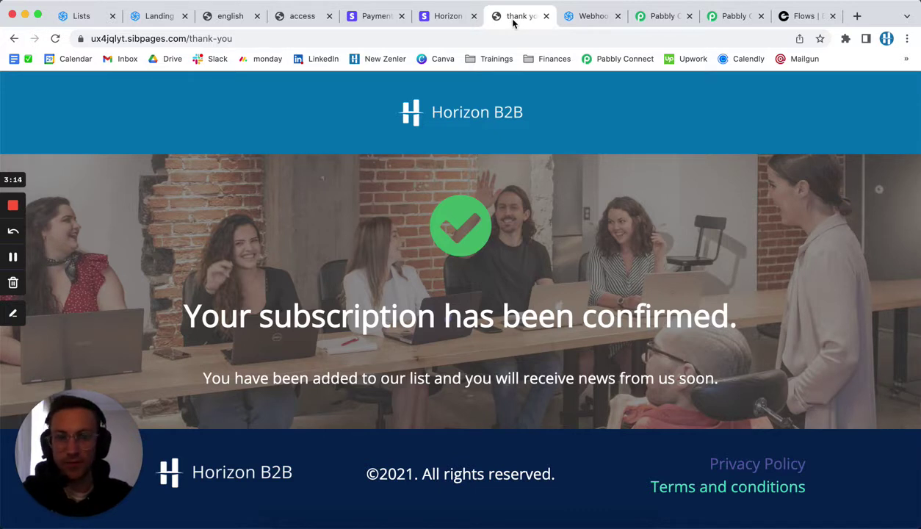
Examine the Sendinblue webhook's Pabbly URL and the contact events it triggers on, leaving its settings unchanged
{"action": "left_click", "coordinate": [587, 18]}
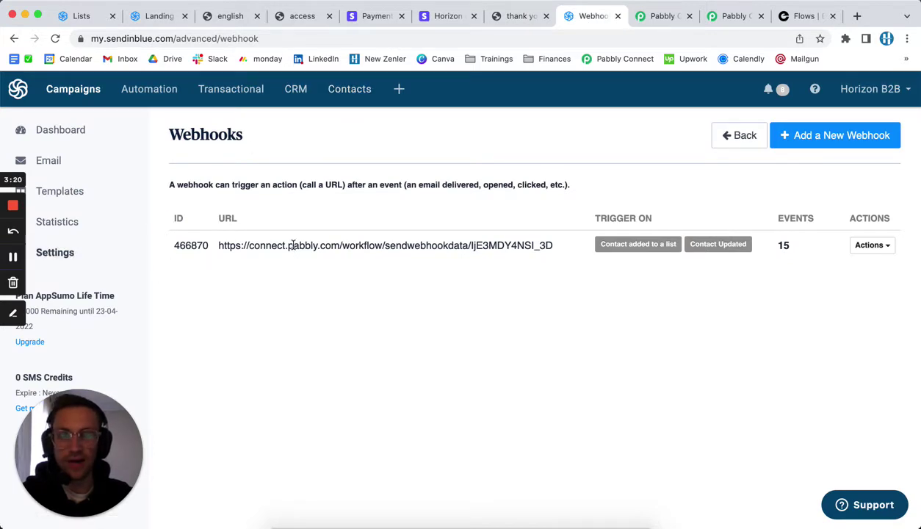
{"action": "left_click_drag", "start_coordinate": [218, 245], "coordinate": [551, 247]}
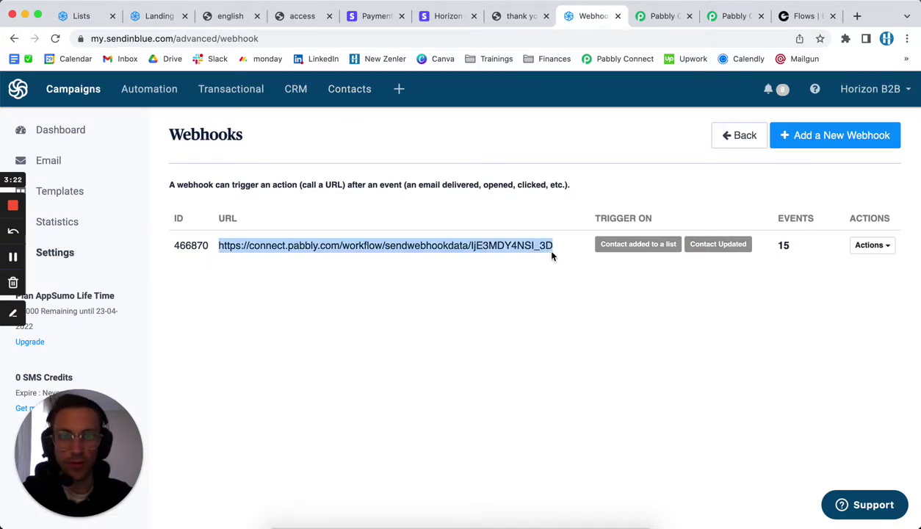
{"action": "left_click", "coordinate": [570, 306]}
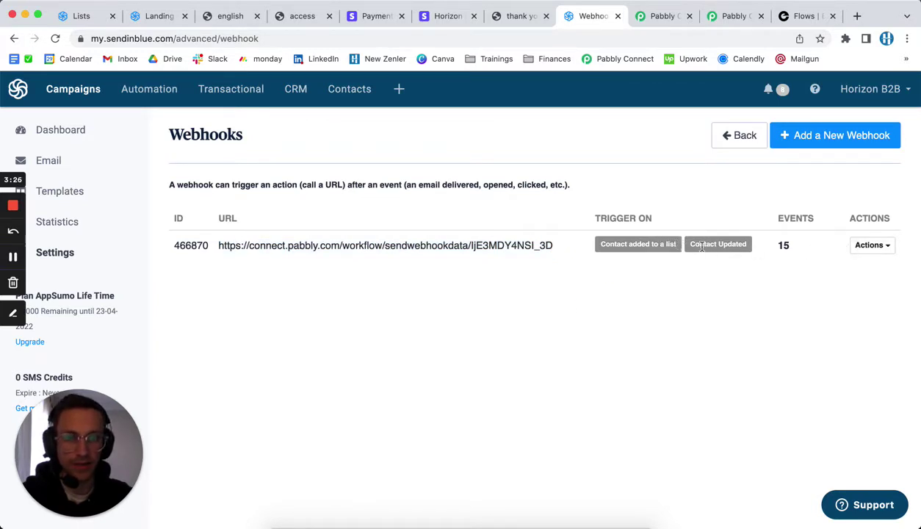
{"action": "left_click", "coordinate": [857, 245]}
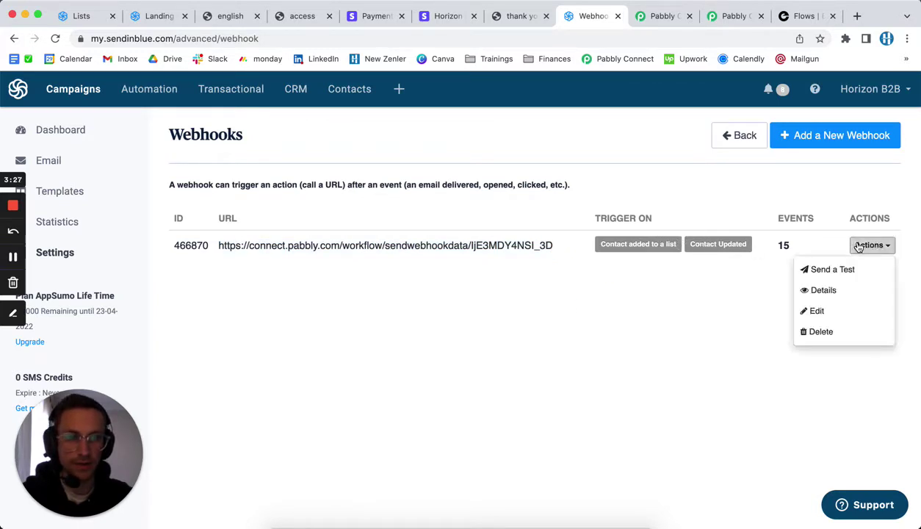
{"action": "left_click", "coordinate": [825, 313]}
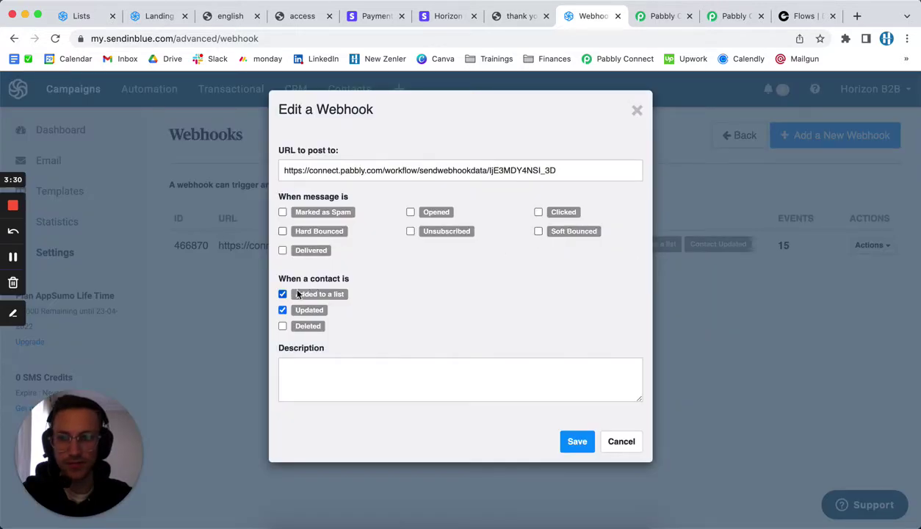
{"action": "left_click", "coordinate": [621, 442]}
Switch to the Pabbly Connect workflow and examine the Sendinblue New Contact Added to a List trigger, highlighting its webhook setup instructions
{"action": "left_click", "coordinate": [663, 16]}
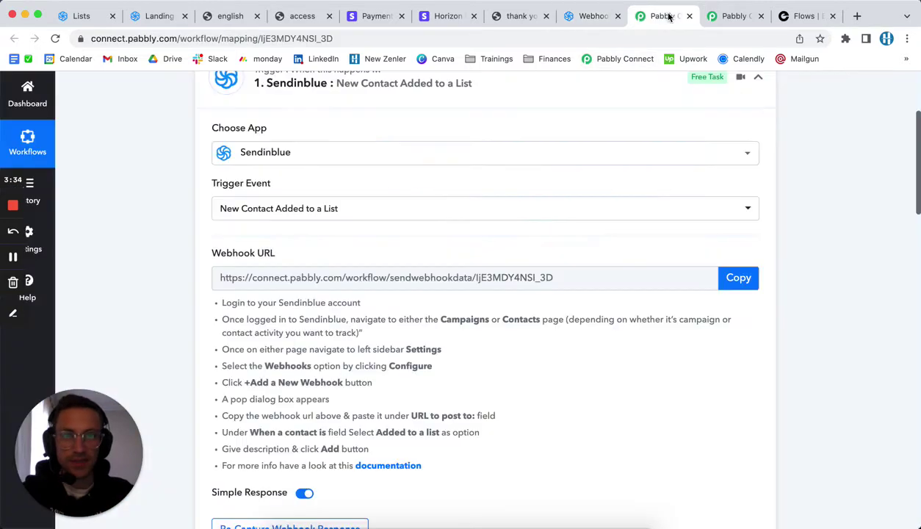
{"action": "scroll", "coordinate": [426, 217], "scroll_direction": "up", "scroll_amount": 3}
{"action": "scroll", "coordinate": [426, 217], "scroll_direction": "down", "scroll_amount": 2}
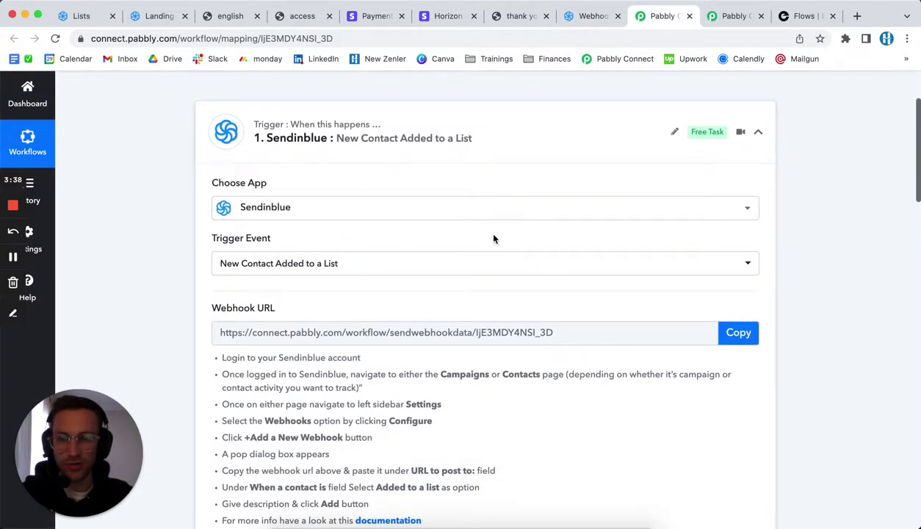
{"action": "scroll", "coordinate": [483, 229], "scroll_direction": "down", "scroll_amount": 2}
{"action": "left_click_drag", "start_coordinate": [485, 449], "coordinate": [209, 316]}
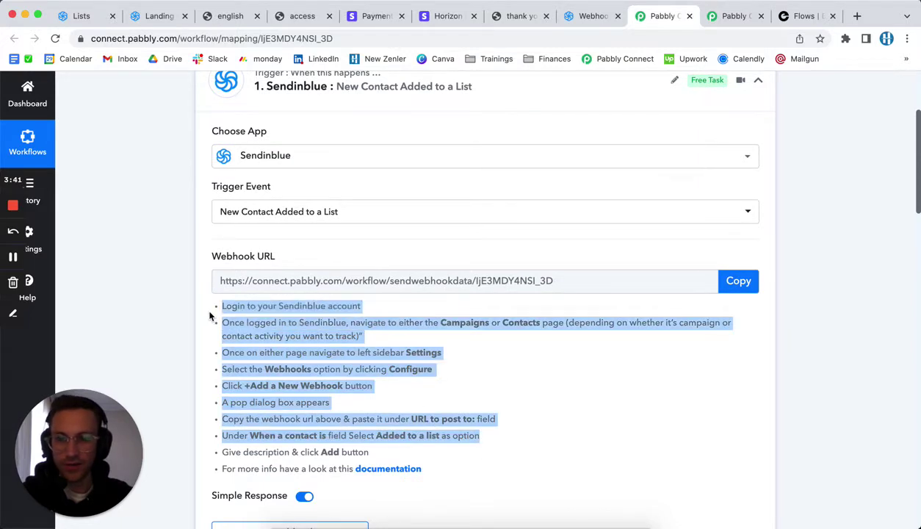
{"action": "left_click", "coordinate": [417, 352]}
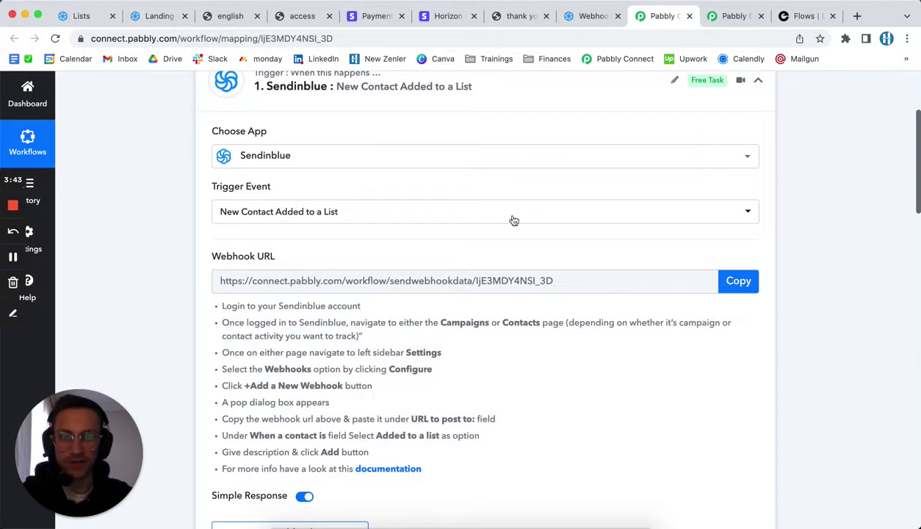
Return to the Sendinblue webhook, open it for editing to point out its URL to post to, and close it without saving
{"action": "left_click", "coordinate": [588, 16]}
{"action": "left_click", "coordinate": [872, 246]}
{"action": "left_click", "coordinate": [814, 304]}
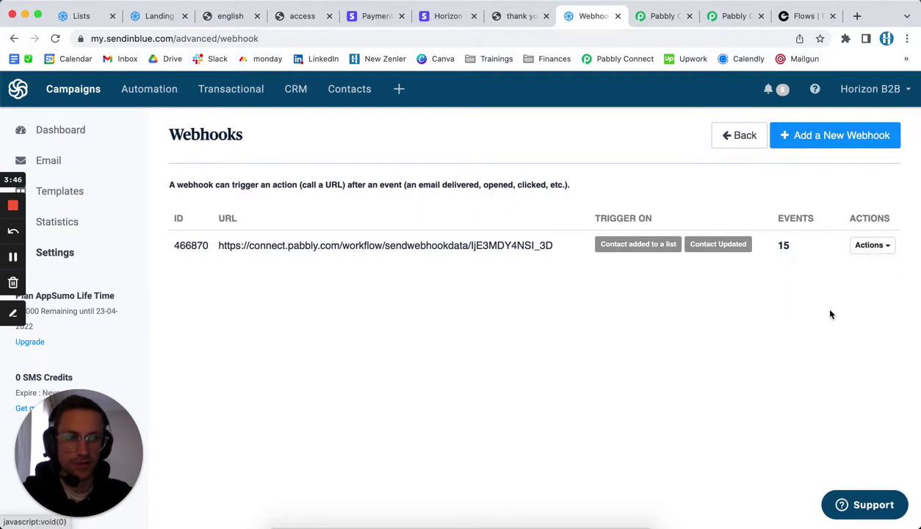
{"action": "left_click", "coordinate": [446, 162]}
{"action": "key", "text": "ctrl+a"}
{"action": "left_click", "coordinate": [470, 140]}
{"action": "left_click", "coordinate": [638, 111]}
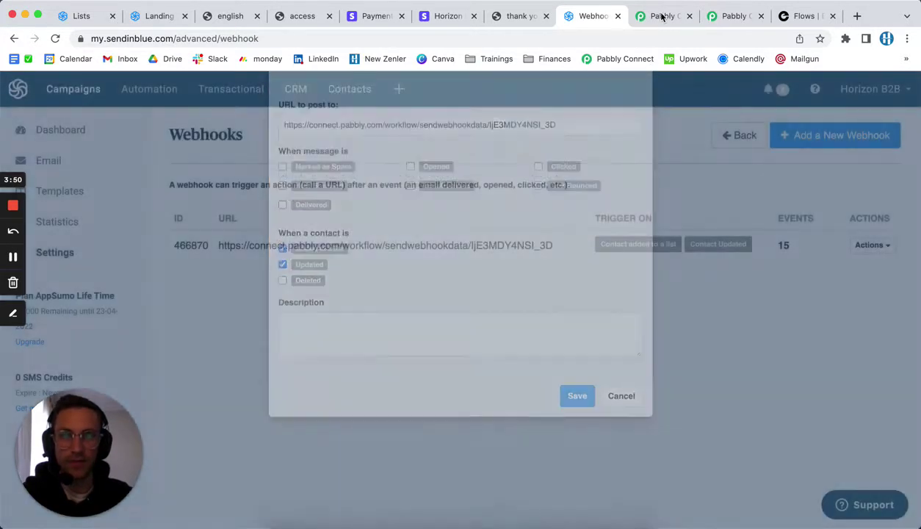
Compare the response captured by the Pabbly trigger with the contact events on the Sendinblue webhook
{"action": "left_click", "coordinate": [658, 17]}
{"action": "scroll", "coordinate": [519, 216], "scroll_direction": "down", "scroll_amount": 5}
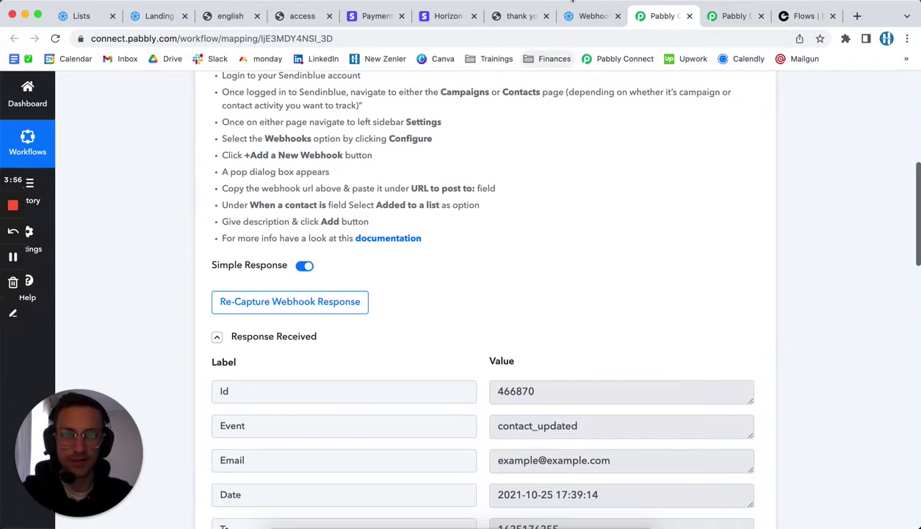
{"action": "left_click", "coordinate": [587, 17]}
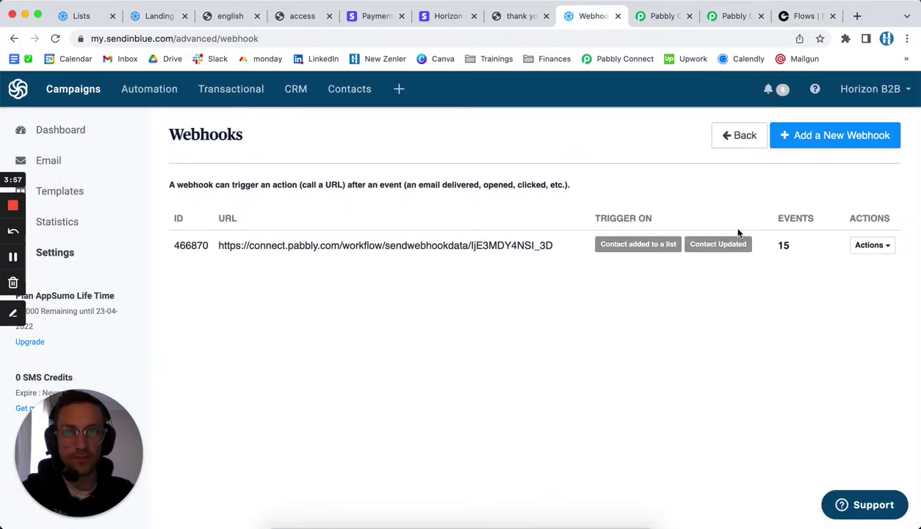
{"action": "left_click", "coordinate": [656, 16]}
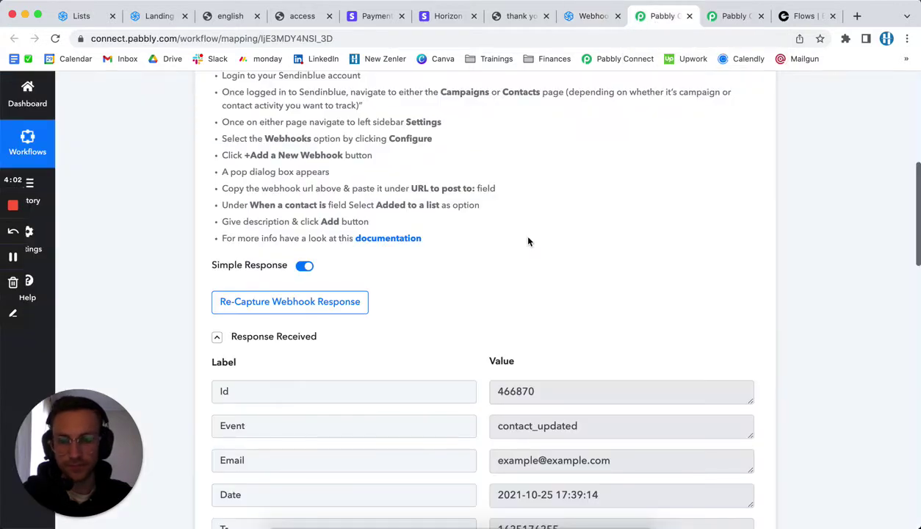
{"action": "scroll", "coordinate": [529, 241], "scroll_direction": "down", "scroll_amount": 3}
{"action": "scroll", "coordinate": [547, 320], "scroll_direction": "down", "scroll_amount": 5}
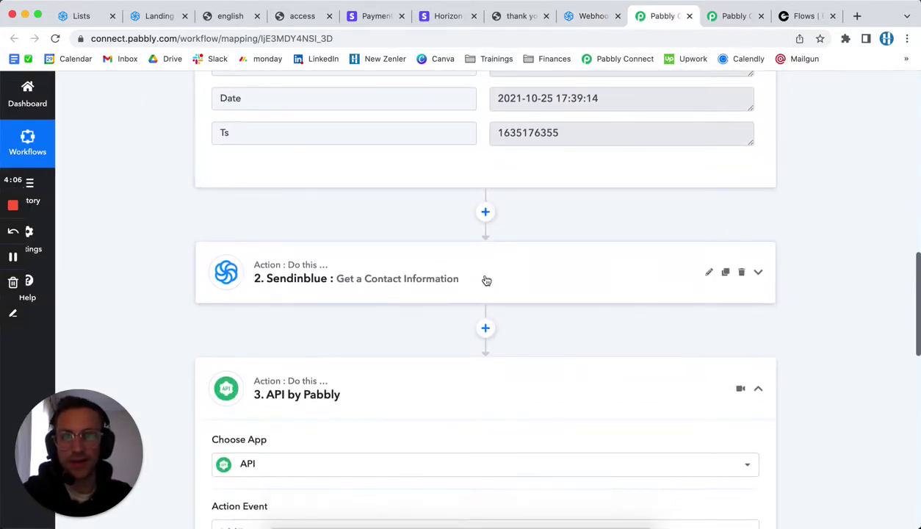
Expand the Sendinblue Get a Contact Information action and examine its response, highlighting the value of Attributes LANGUAGE
{"action": "left_click", "coordinate": [486, 279]}
{"action": "scroll", "coordinate": [485, 279], "scroll_direction": "down", "scroll_amount": 3}
{"action": "scroll", "coordinate": [486, 282], "scroll_direction": "down", "scroll_amount": 2}
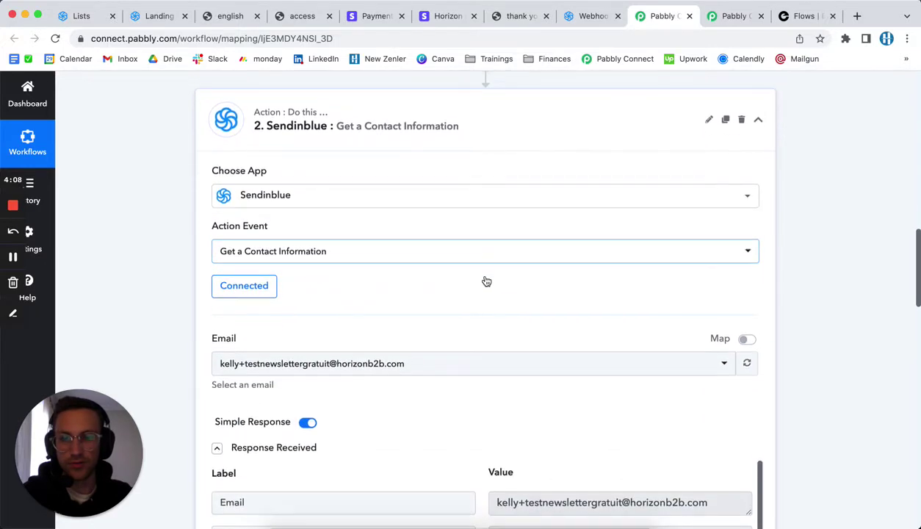
{"action": "scroll", "coordinate": [485, 280], "scroll_direction": "down", "scroll_amount": 6}
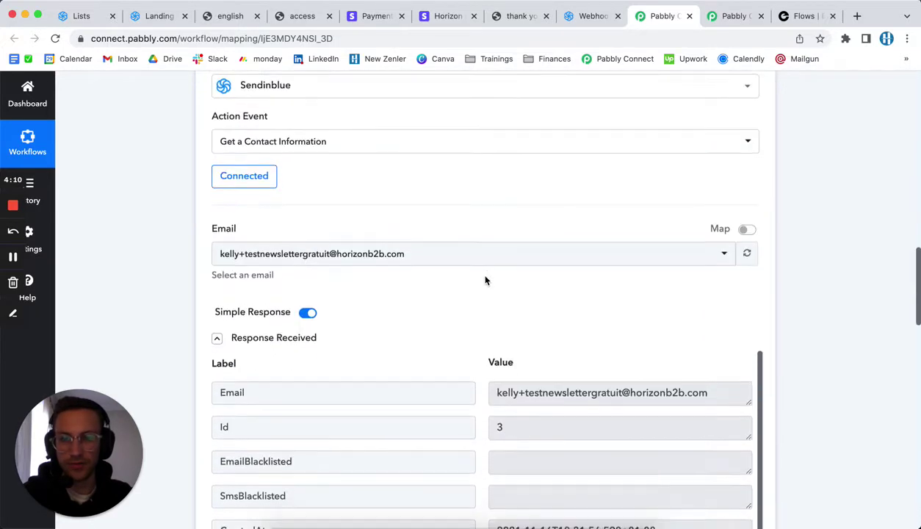
{"action": "scroll", "coordinate": [485, 280], "scroll_direction": "down", "scroll_amount": 1}
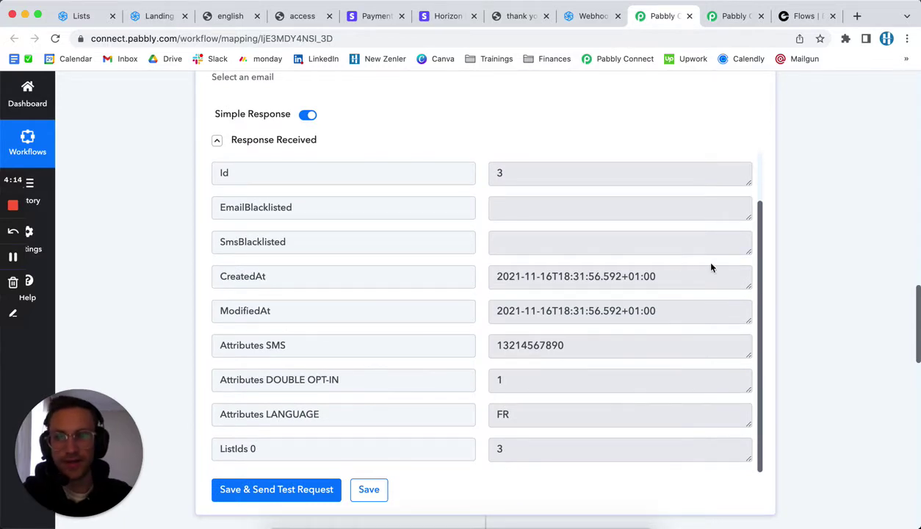
{"action": "scroll", "coordinate": [580, 366], "scroll_direction": "up", "scroll_amount": 2}
{"action": "scroll", "coordinate": [579, 366], "scroll_direction": "down", "scroll_amount": 2}
{"action": "left_click_drag", "start_coordinate": [545, 417], "coordinate": [438, 416]}
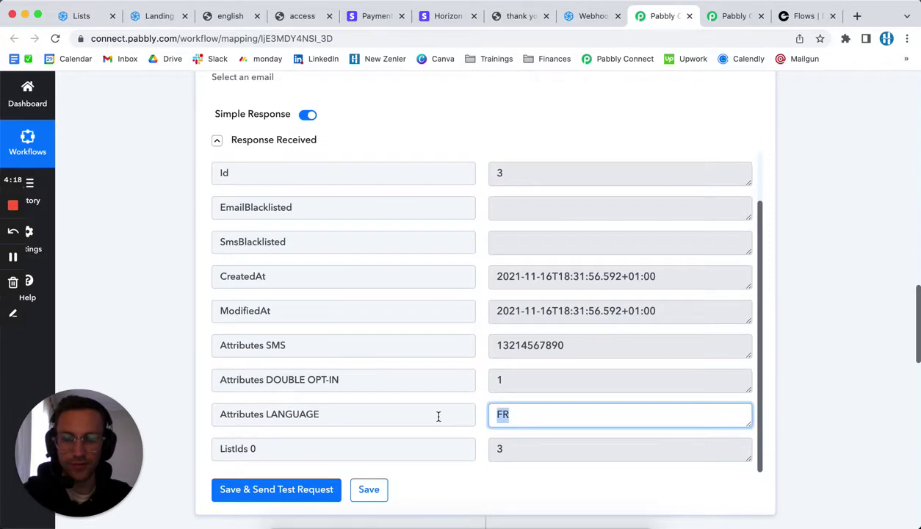
Open the sign-up form's settings in the Sendinblue landing page editor and locate the Language field
{"action": "left_click", "coordinate": [151, 16]}
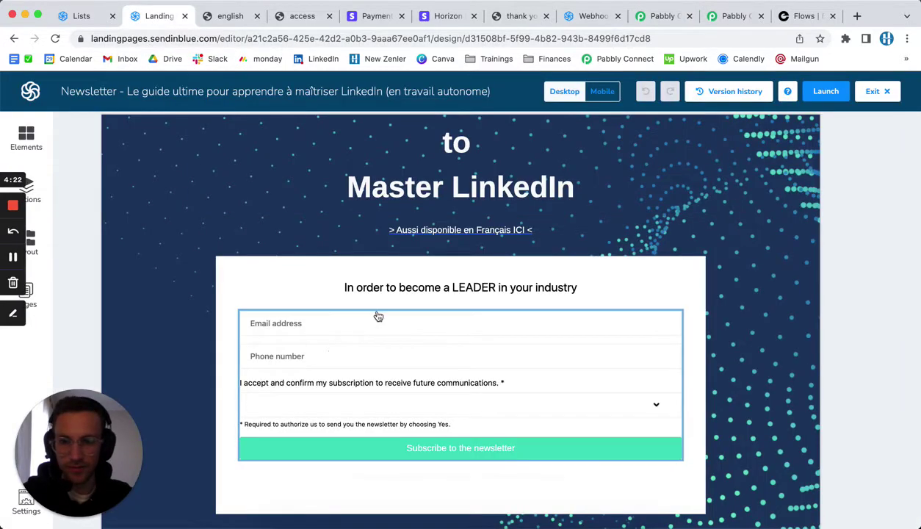
{"action": "left_click", "coordinate": [376, 322]}
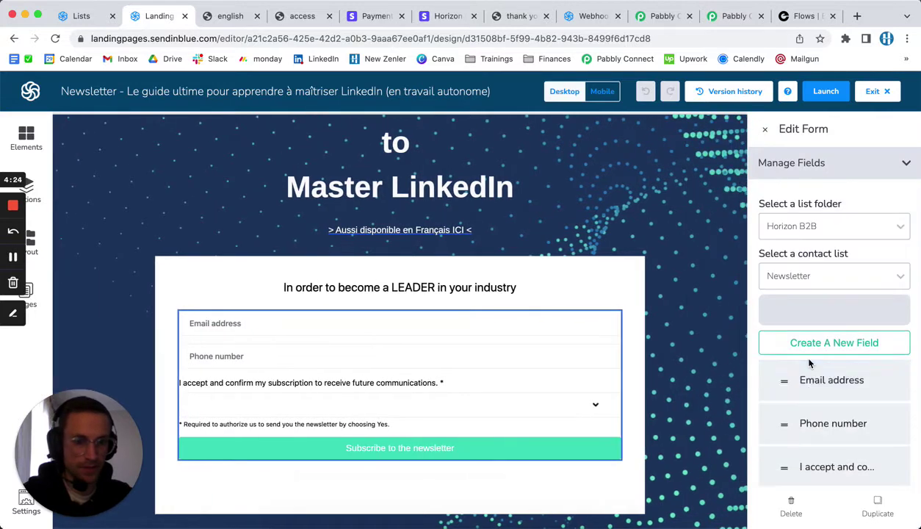
{"action": "scroll", "coordinate": [812, 375], "scroll_direction": "down", "scroll_amount": 3}
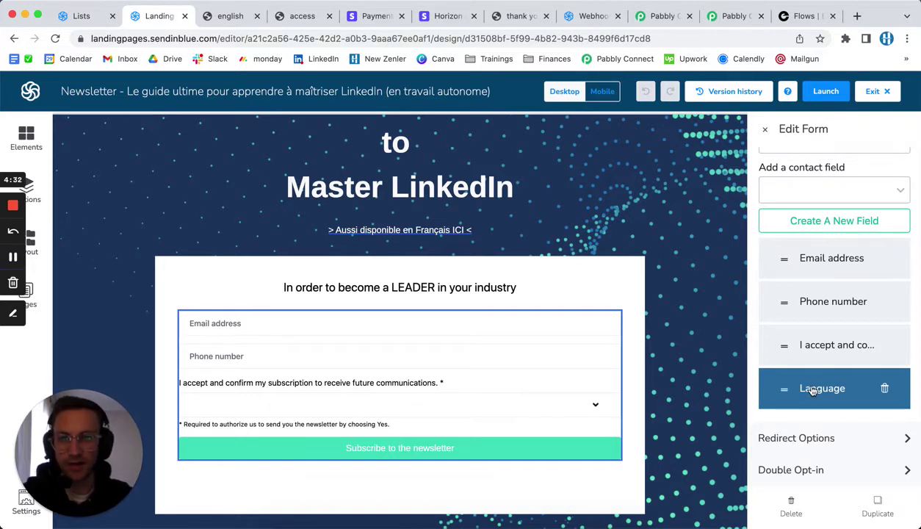
Return to the Pabbly workflow and highlight the Attributes LANGUAGE label and the ListIds 0 value in the contact response
{"action": "left_click", "coordinate": [661, 15]}
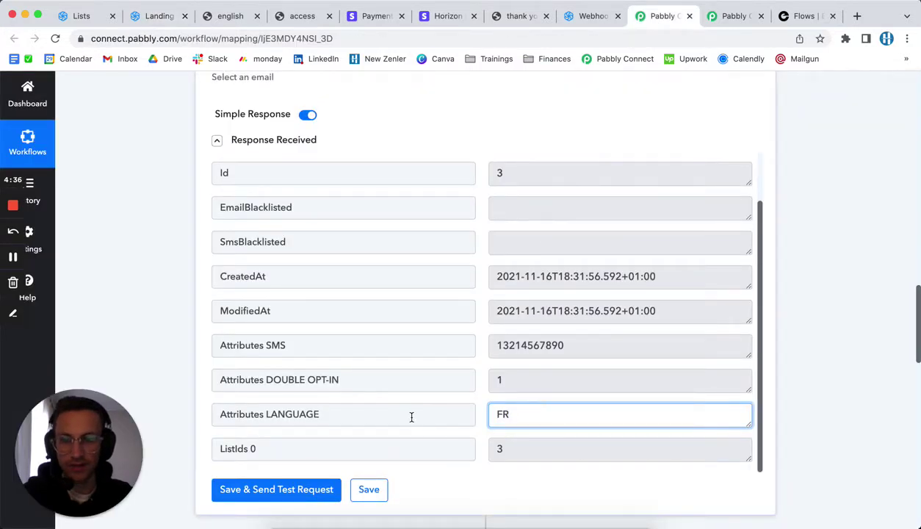
{"action": "triple_click", "coordinate": [234, 416]}
{"action": "left_click_drag", "start_coordinate": [519, 449], "coordinate": [450, 446]}
{"action": "scroll", "coordinate": [784, 383], "scroll_direction": "down", "scroll_amount": 5}
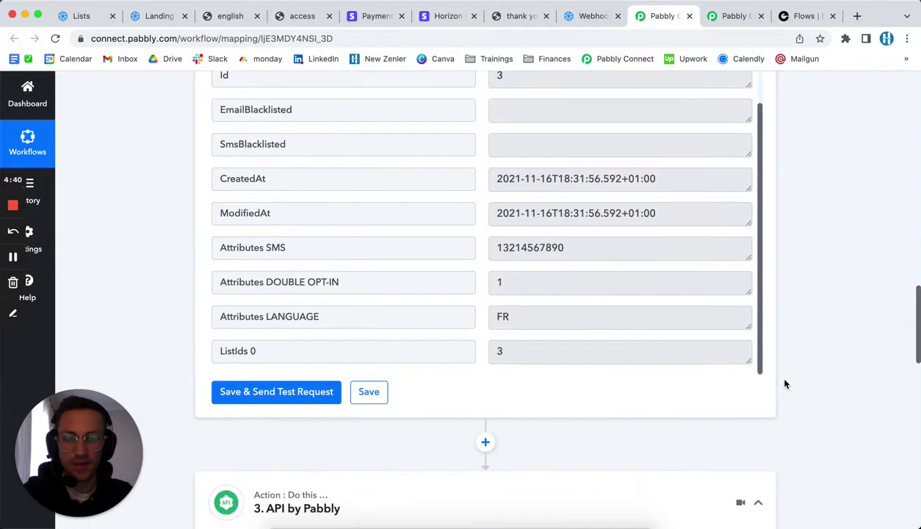
Review the contact response from the email field down to the list ID, highlighting the language value again
{"action": "scroll", "coordinate": [664, 335], "scroll_direction": "up", "scroll_amount": 8}
{"action": "scroll", "coordinate": [666, 334], "scroll_direction": "up", "scroll_amount": 1}
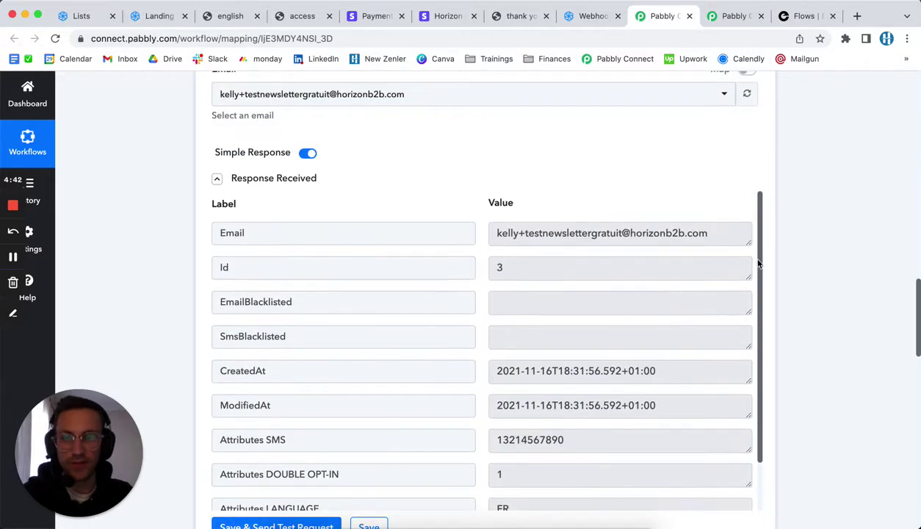
{"action": "scroll", "coordinate": [662, 285], "scroll_direction": "up", "scroll_amount": 1}
{"action": "scroll", "coordinate": [763, 186], "scroll_direction": "down", "scroll_amount": 8}
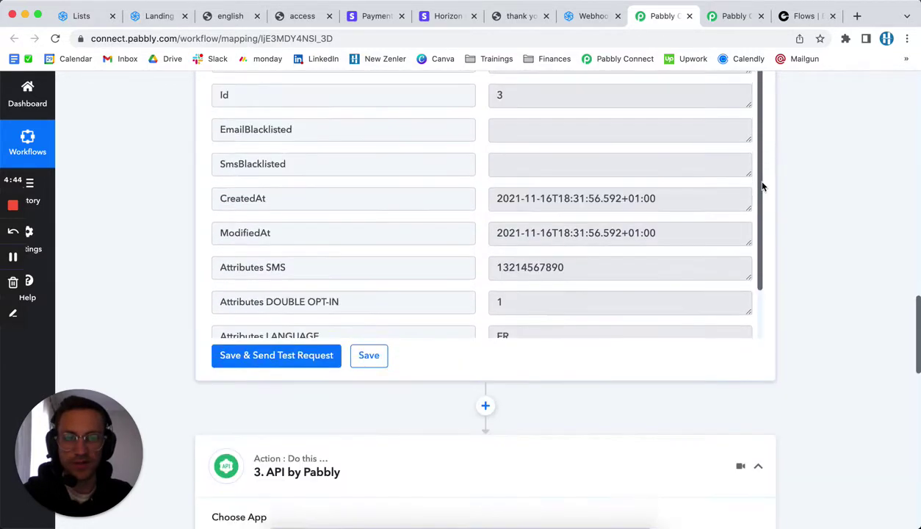
{"action": "left_click_drag", "start_coordinate": [547, 246], "coordinate": [435, 245]}
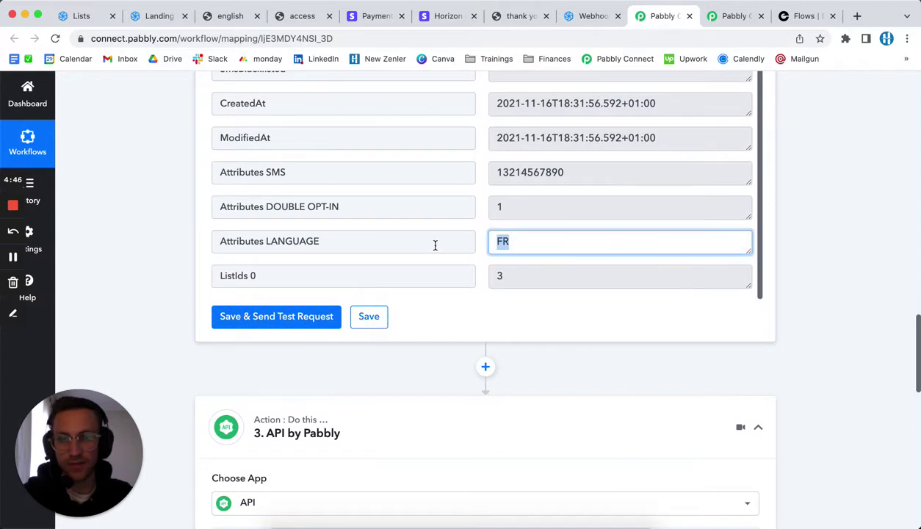
{"action": "left_click", "coordinate": [426, 247]}
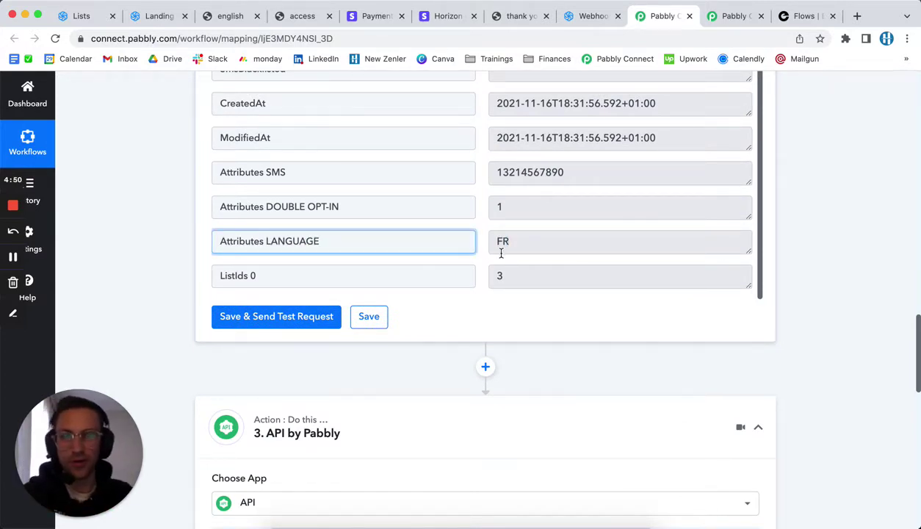
{"action": "left_click_drag", "start_coordinate": [501, 250], "coordinate": [435, 240]}
{"action": "left_click", "coordinate": [588, 328]}
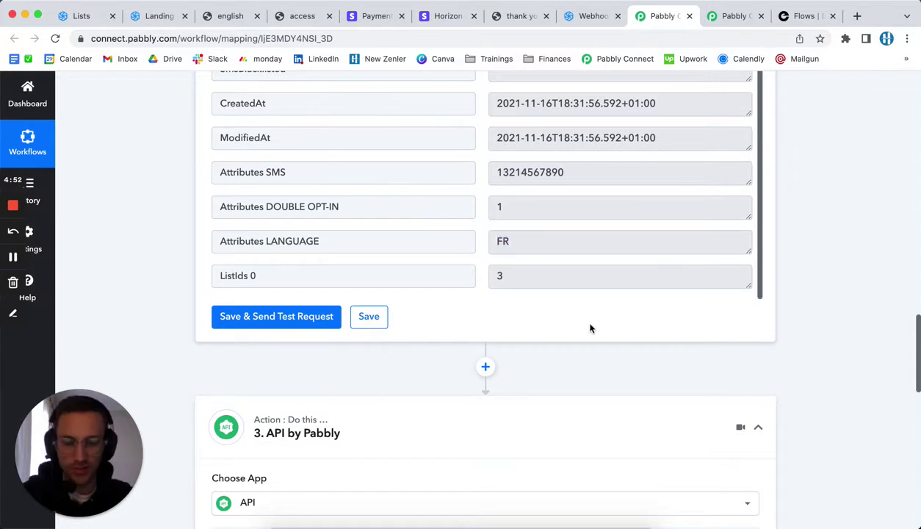
Recheck the contact response data and bring up the API by Pabbly POST action that follows it
{"action": "scroll", "coordinate": [592, 323], "scroll_direction": "down", "scroll_amount": 2}
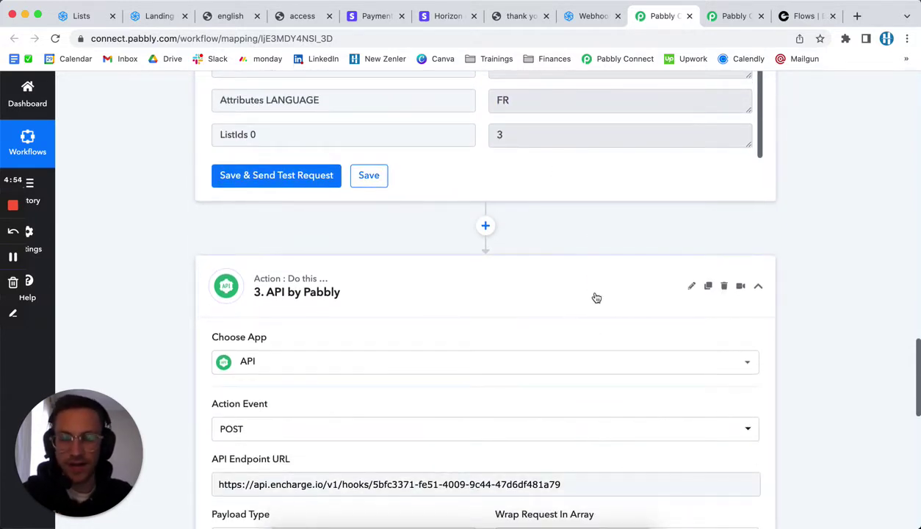
{"action": "scroll", "coordinate": [595, 297], "scroll_direction": "up", "scroll_amount": 4}
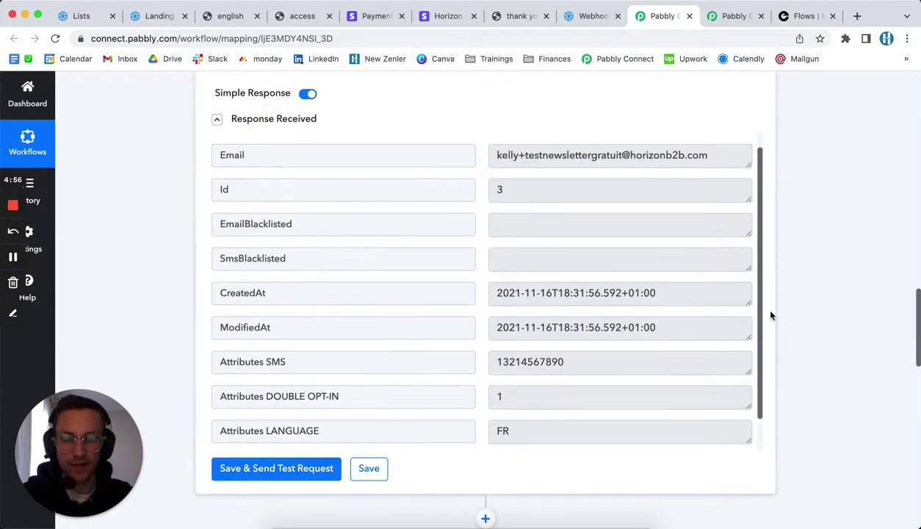
{"action": "scroll", "coordinate": [675, 268], "scroll_direction": "down", "scroll_amount": 1}
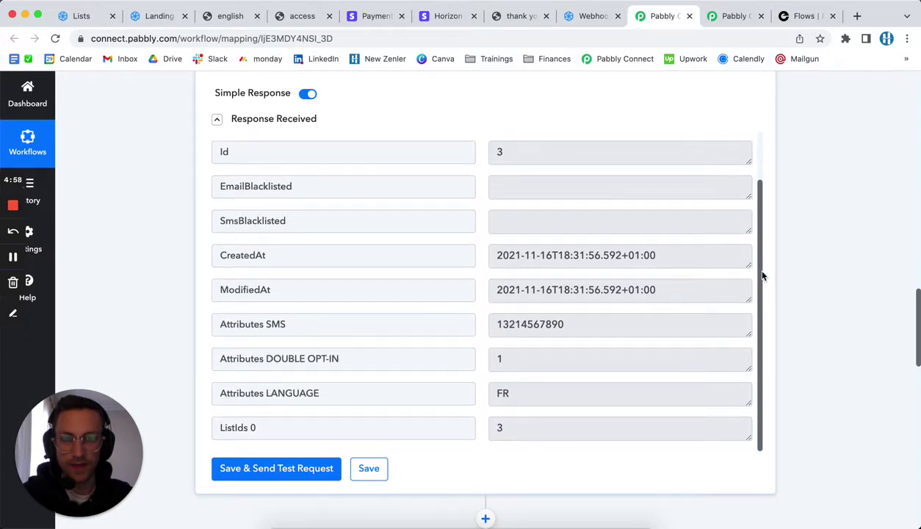
{"action": "scroll", "coordinate": [786, 281], "scroll_direction": "down", "scroll_amount": 4}
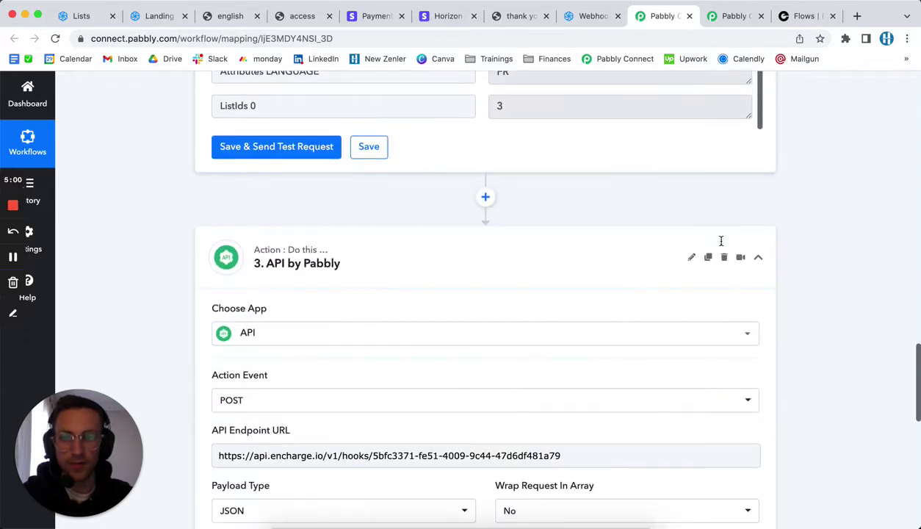
Review the API POST action, switch to Encharge to look through its Apps settings down to Pabbly Connect, and return to the flow
{"action": "scroll", "coordinate": [659, 274], "scroll_direction": "down", "scroll_amount": 1}
{"action": "scroll", "coordinate": [547, 279], "scroll_direction": "down", "scroll_amount": 2}
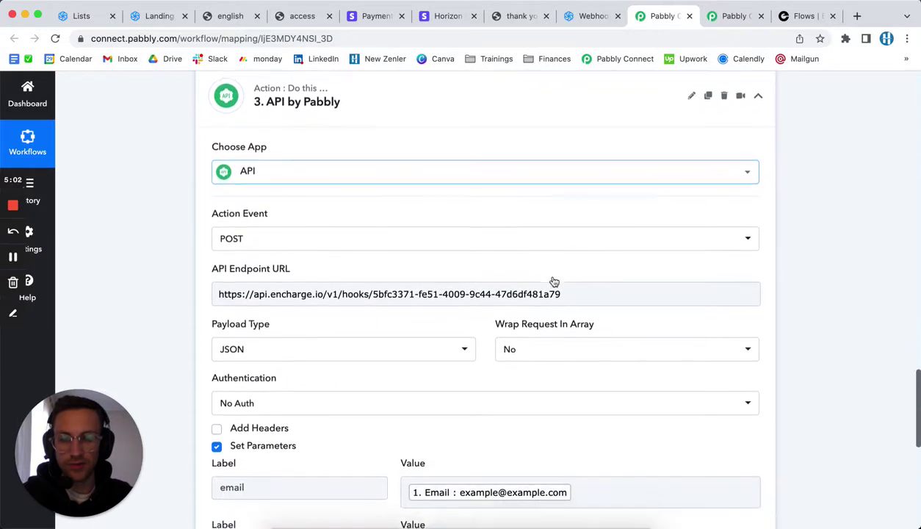
{"action": "left_click", "coordinate": [798, 17]}
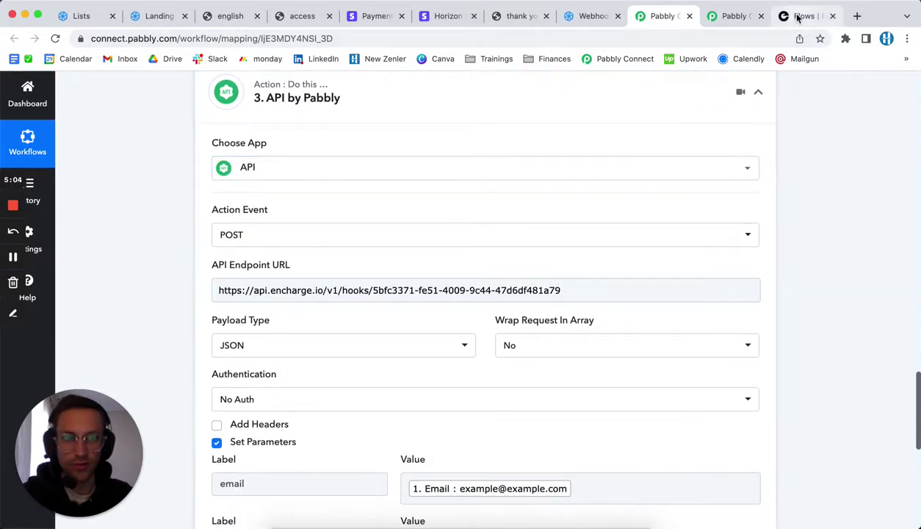
{"action": "left_click", "coordinate": [837, 89]}
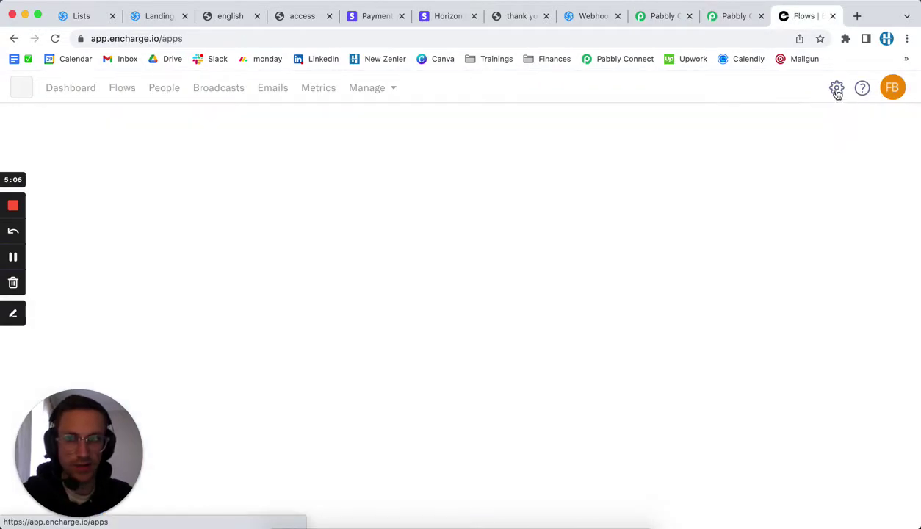
{"action": "scroll", "coordinate": [637, 181], "scroll_direction": "down", "scroll_amount": 10}
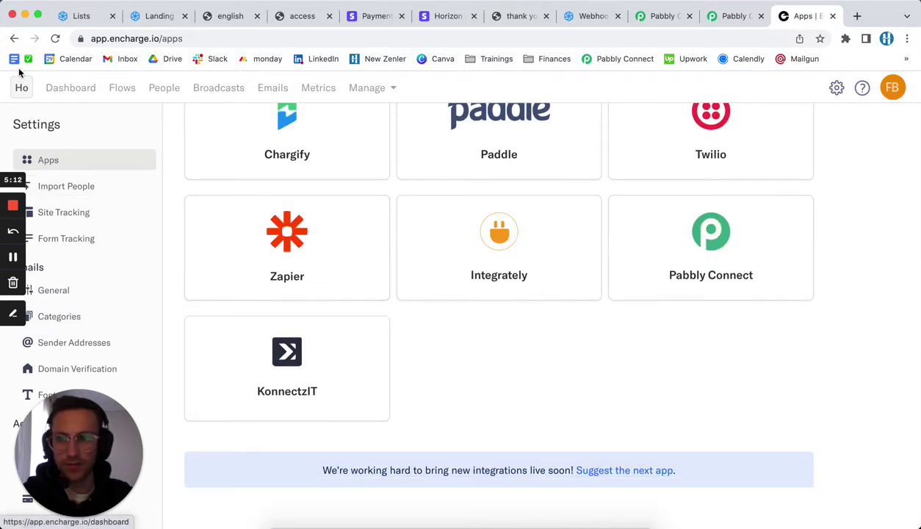
{"action": "left_click", "coordinate": [14, 38]}
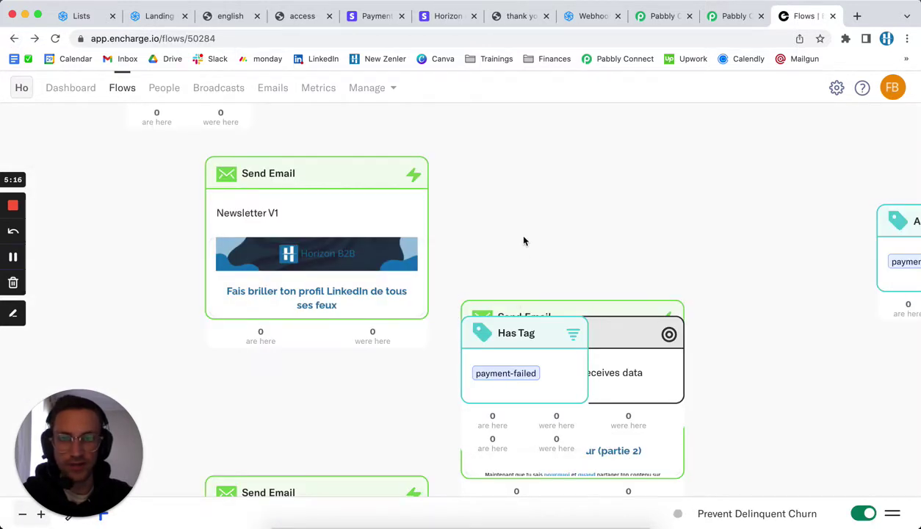
Locate the Receive Webhook trigger feeding the gratuiteEN tag removal, open its setup and highlight the Webhook URL
{"action": "scroll", "coordinate": [524, 241], "scroll_direction": "down", "scroll_amount": 5}
{"action": "scroll", "coordinate": [585, 255], "scroll_direction": "up", "scroll_amount": 2}
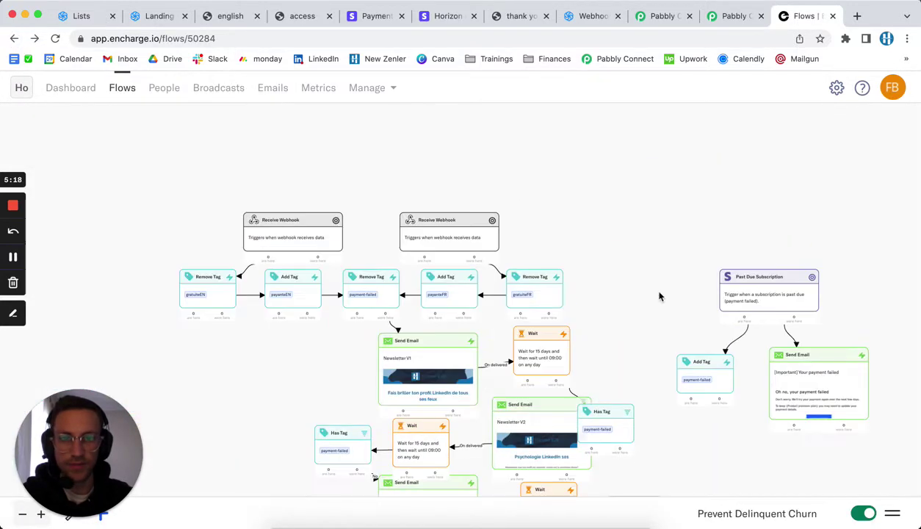
{"action": "scroll", "coordinate": [661, 298], "scroll_direction": "up", "scroll_amount": 4}
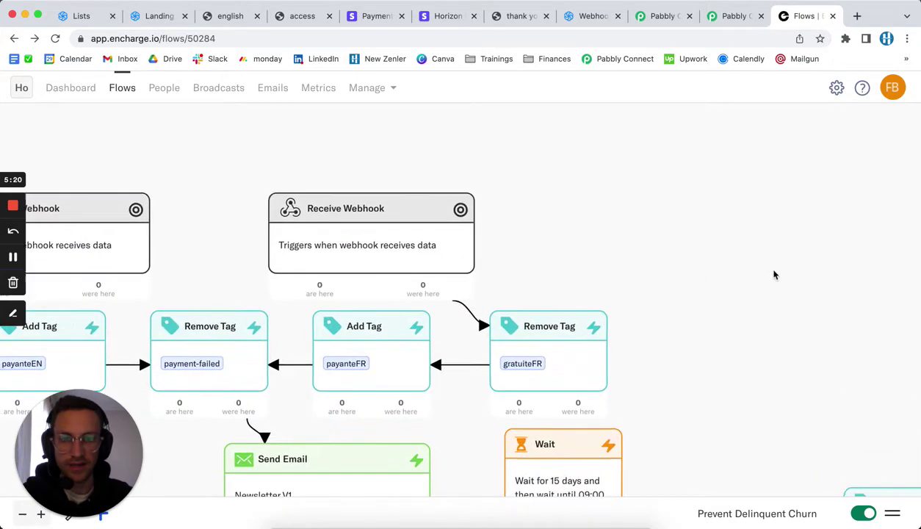
{"action": "scroll", "coordinate": [661, 235], "scroll_direction": "left", "scroll_amount": 4}
{"action": "scroll", "coordinate": [411, 220], "scroll_direction": "left", "scroll_amount": 2}
{"action": "left_click", "coordinate": [306, 212]}
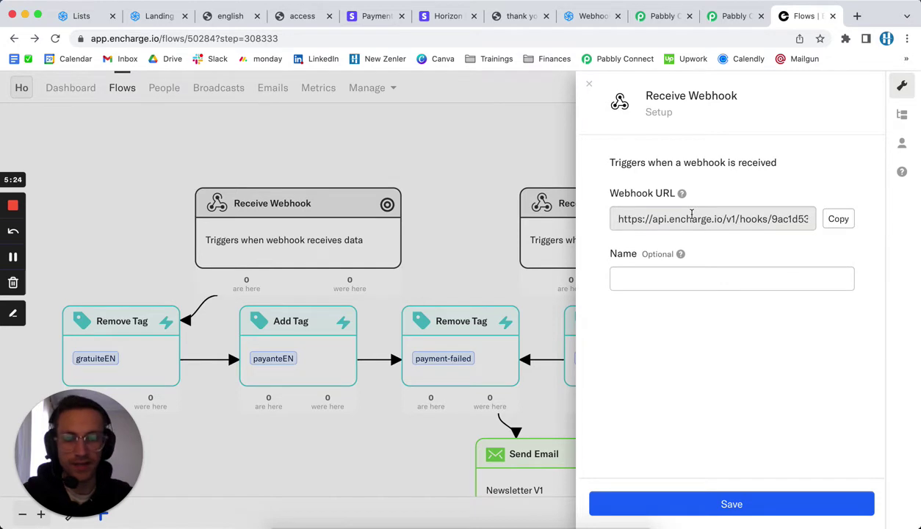
{"action": "double_click", "coordinate": [692, 219]}
Switch to the Pabbly workflow and review the API POST action's endpoint URL and its email and language parameters
{"action": "left_click", "coordinate": [657, 15]}
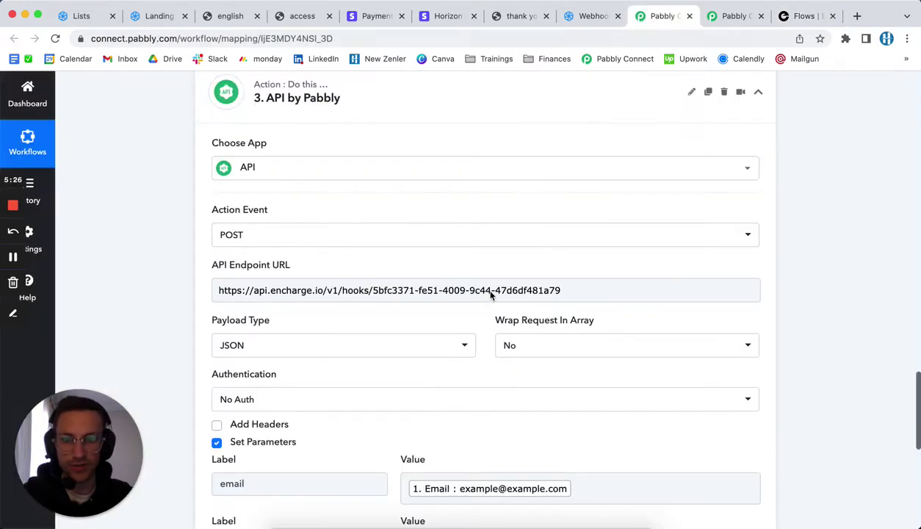
{"action": "scroll", "coordinate": [504, 285], "scroll_direction": "down", "scroll_amount": 5}
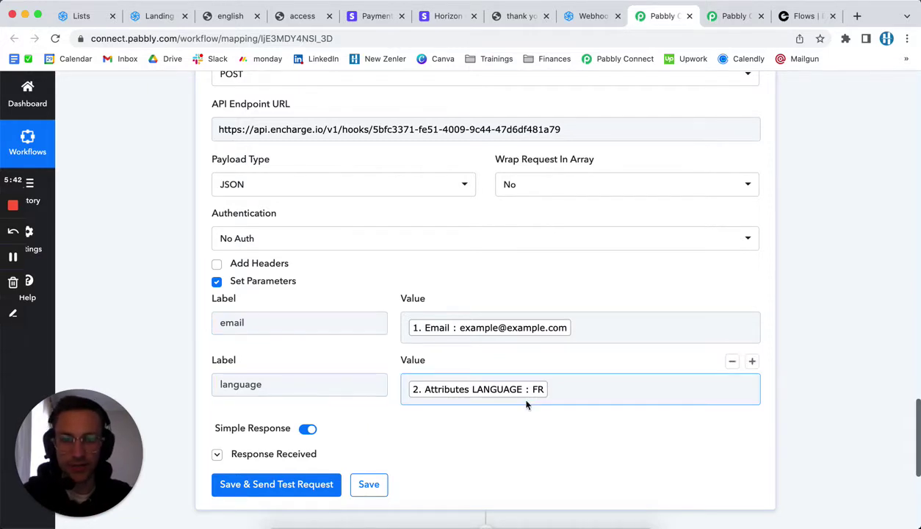
{"action": "scroll", "coordinate": [584, 264], "scroll_direction": "down", "scroll_amount": 2}
{"action": "scroll", "coordinate": [584, 265], "scroll_direction": "up", "scroll_amount": 3}
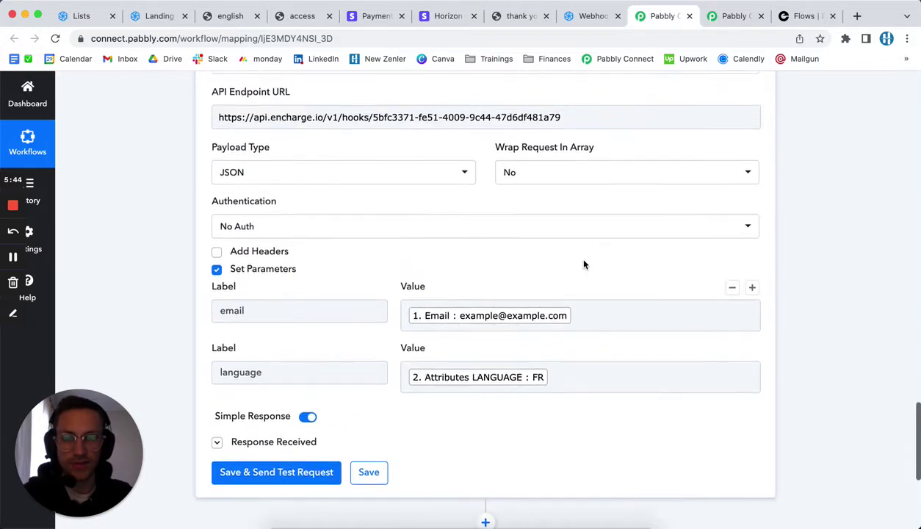
Return to Encharge, inspect the Receive Webhook trigger's mapping of fields to people, and close its settings
{"action": "left_click", "coordinate": [723, 22]}
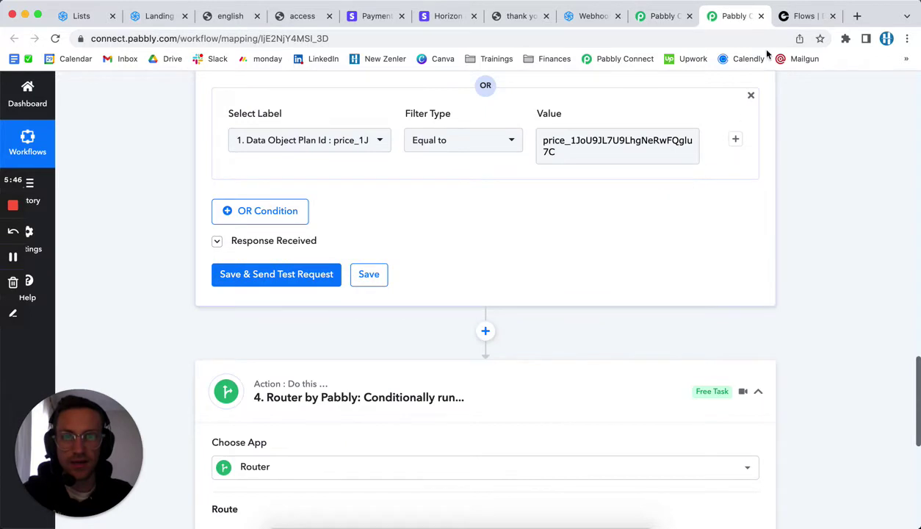
{"action": "left_click", "coordinate": [790, 16]}
{"action": "left_click", "coordinate": [468, 182]}
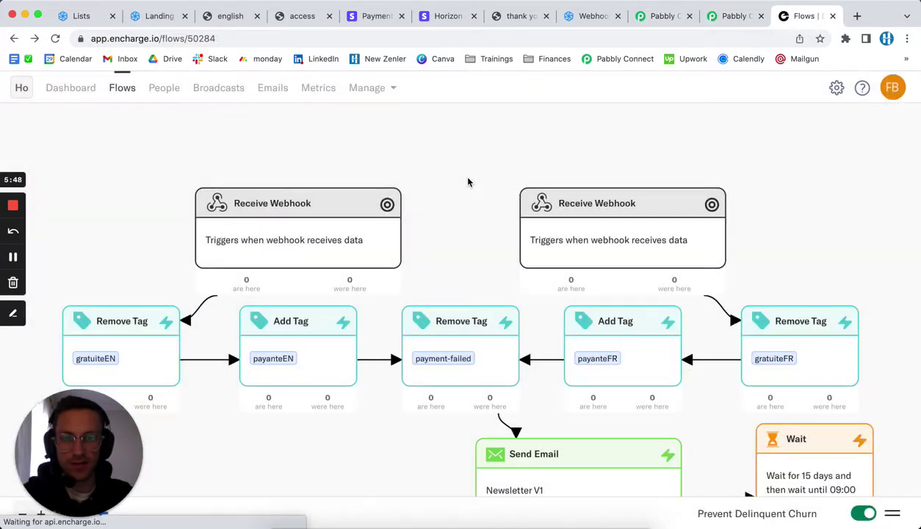
{"action": "left_click", "coordinate": [648, 210]}
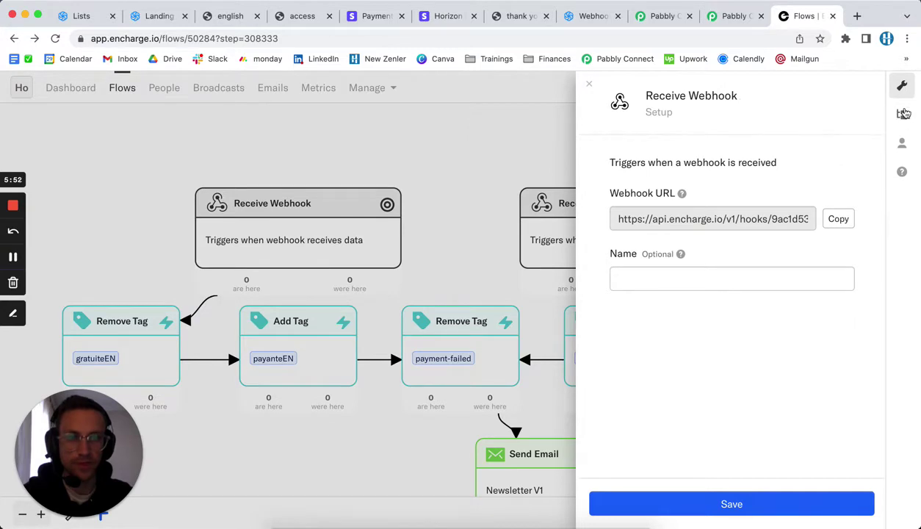
{"action": "left_click", "coordinate": [902, 114]}
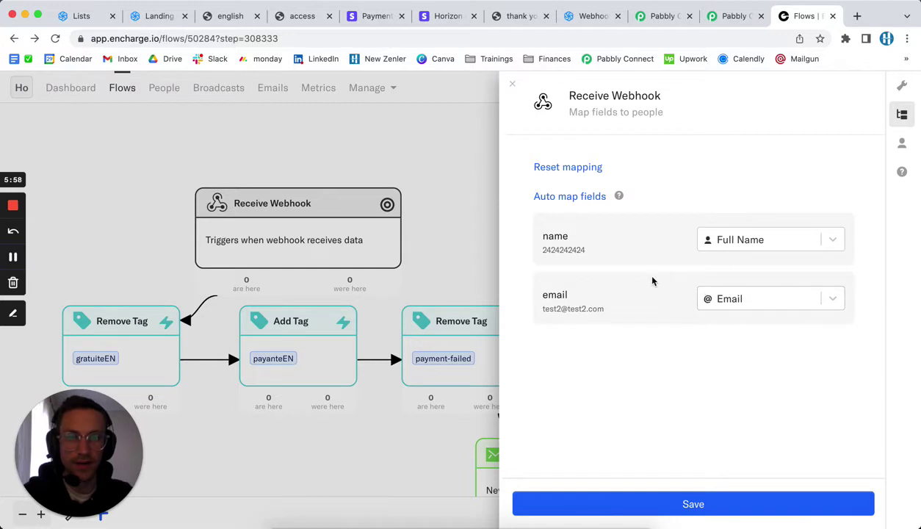
{"action": "left_click", "coordinate": [440, 152]}
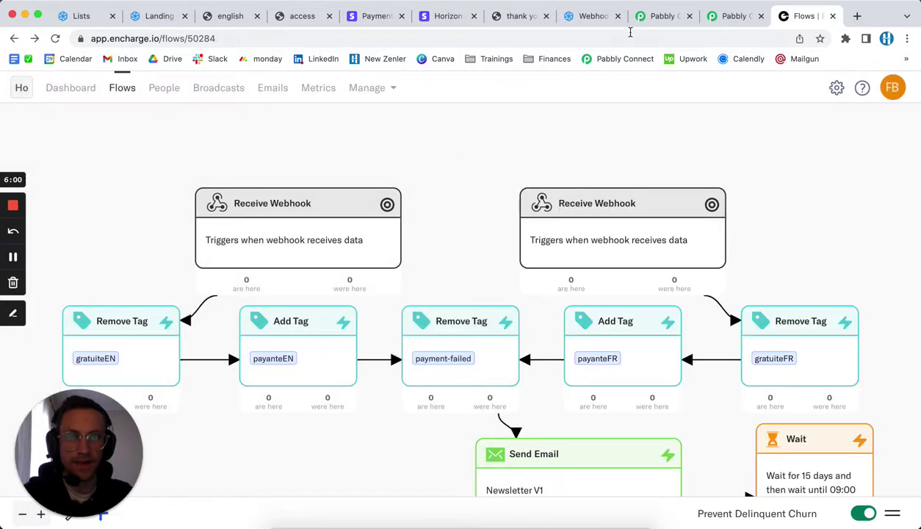
Go back to the Pabbly workflow and compare the Sendinblue contact response with the parameters of the API POST action
{"action": "left_click", "coordinate": [660, 16]}
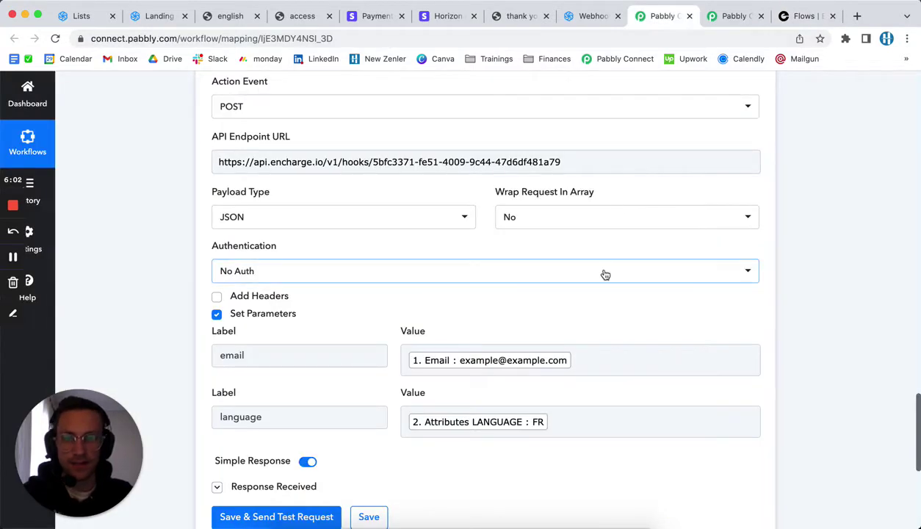
{"action": "scroll", "coordinate": [604, 272], "scroll_direction": "up", "scroll_amount": 3}
{"action": "scroll", "coordinate": [604, 272], "scroll_direction": "up", "scroll_amount": 7}
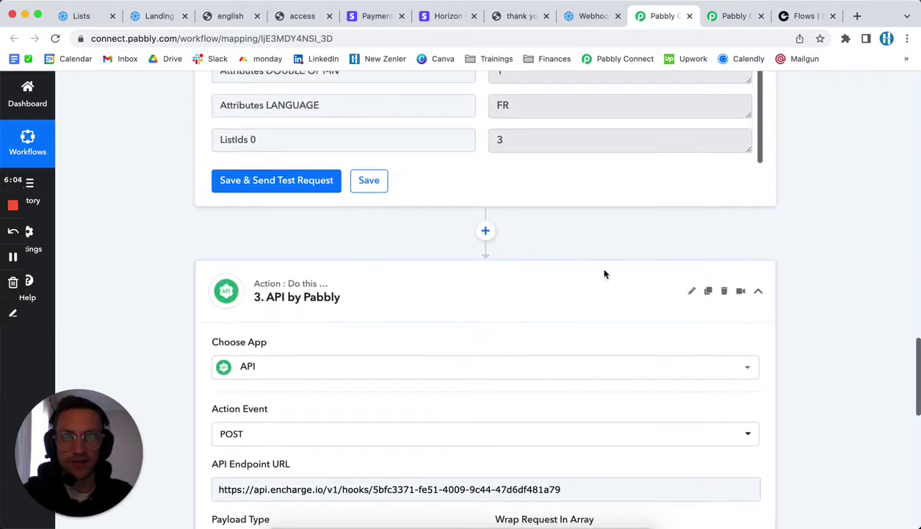
{"action": "scroll", "coordinate": [604, 269], "scroll_direction": "up", "scroll_amount": 3}
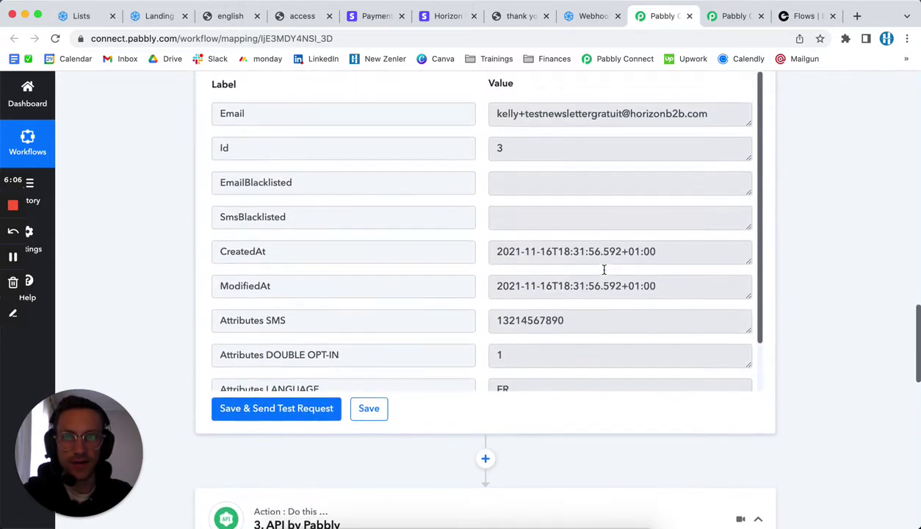
{"action": "scroll", "coordinate": [604, 273], "scroll_direction": "down", "scroll_amount": 2}
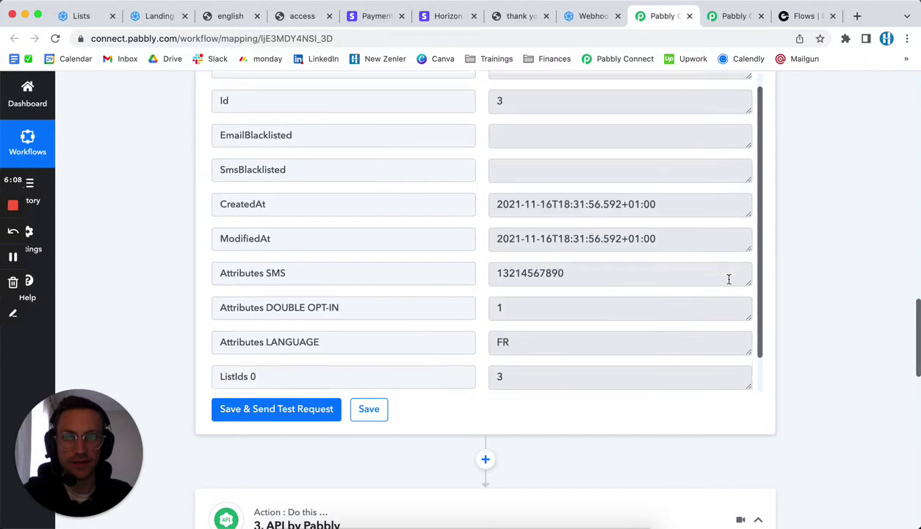
{"action": "scroll", "coordinate": [791, 372], "scroll_direction": "down", "scroll_amount": 4}
{"action": "scroll", "coordinate": [635, 297], "scroll_direction": "down", "scroll_amount": 5}
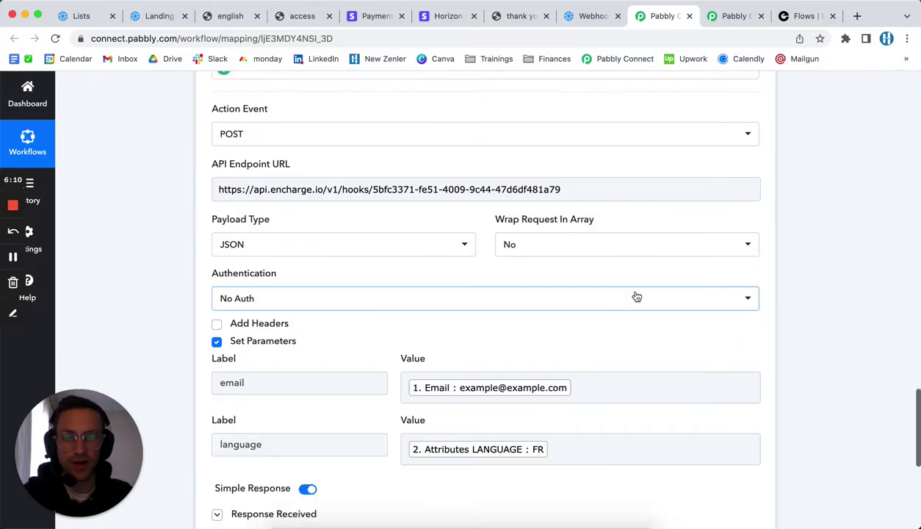
Check the start of the Newsletter - Paid: Stripe -> Encharge workflow, and return to the other workflow to review its Sendinblue Get a Contact Information action
{"action": "left_click", "coordinate": [728, 18]}
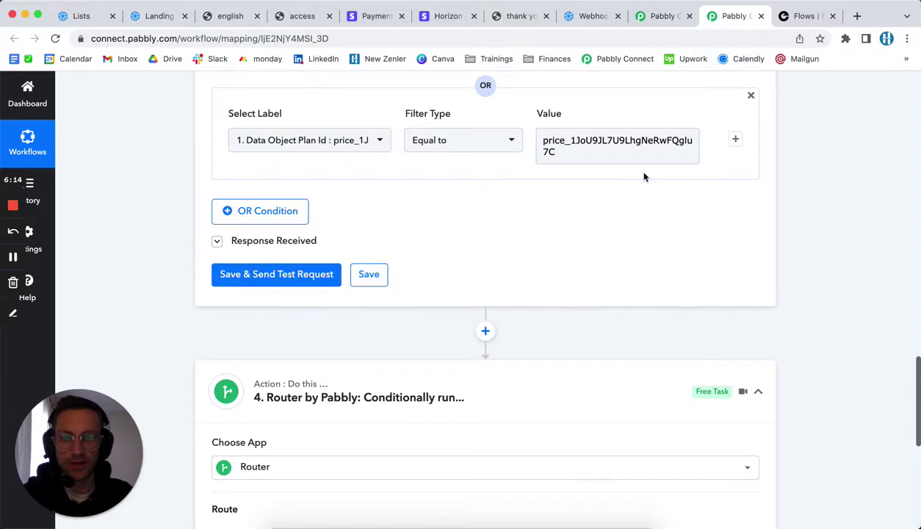
{"action": "scroll", "coordinate": [644, 176], "scroll_direction": "up", "scroll_amount": 15}
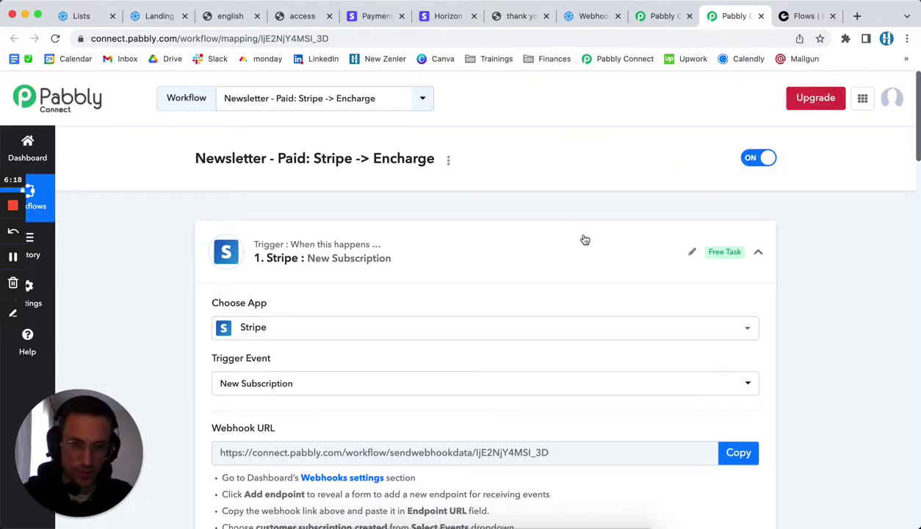
{"action": "left_click", "coordinate": [654, 16]}
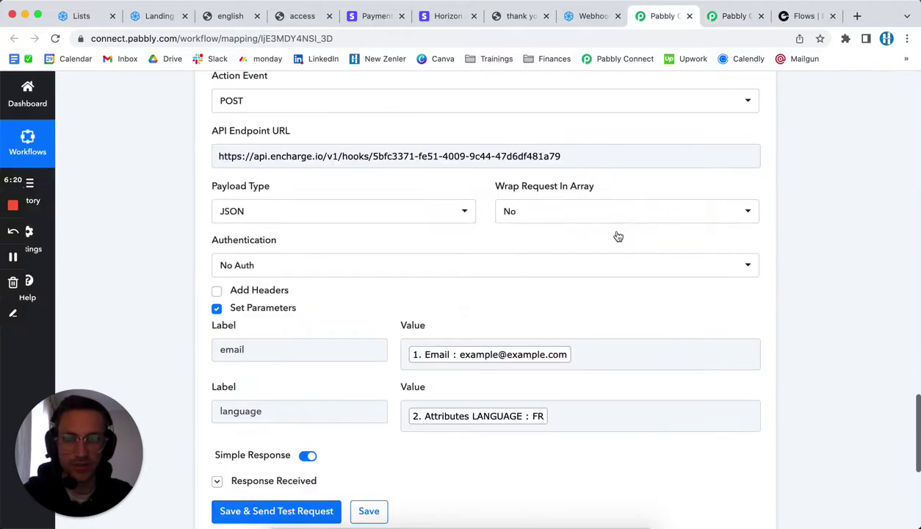
{"action": "scroll", "coordinate": [617, 235], "scroll_direction": "up", "scroll_amount": 10}
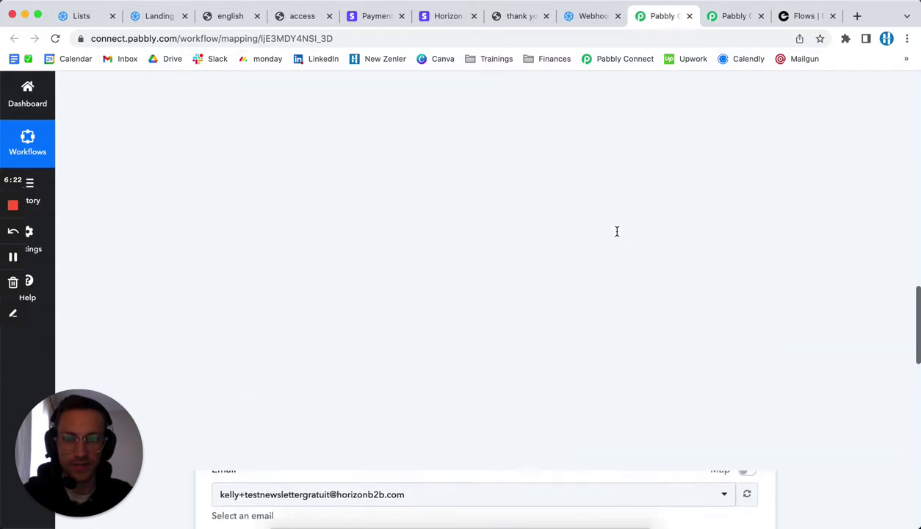
{"action": "scroll", "coordinate": [617, 233], "scroll_direction": "up", "scroll_amount": 2}
{"action": "scroll", "coordinate": [529, 224], "scroll_direction": "down", "scroll_amount": 8}
{"action": "scroll", "coordinate": [525, 223], "scroll_direction": "down", "scroll_amount": 5}
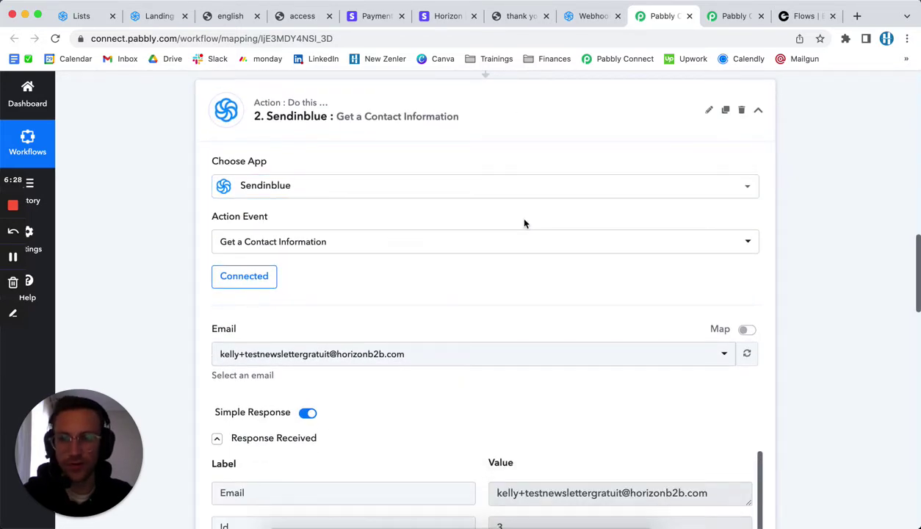
{"action": "scroll", "coordinate": [524, 224], "scroll_direction": "down", "scroll_amount": 5}
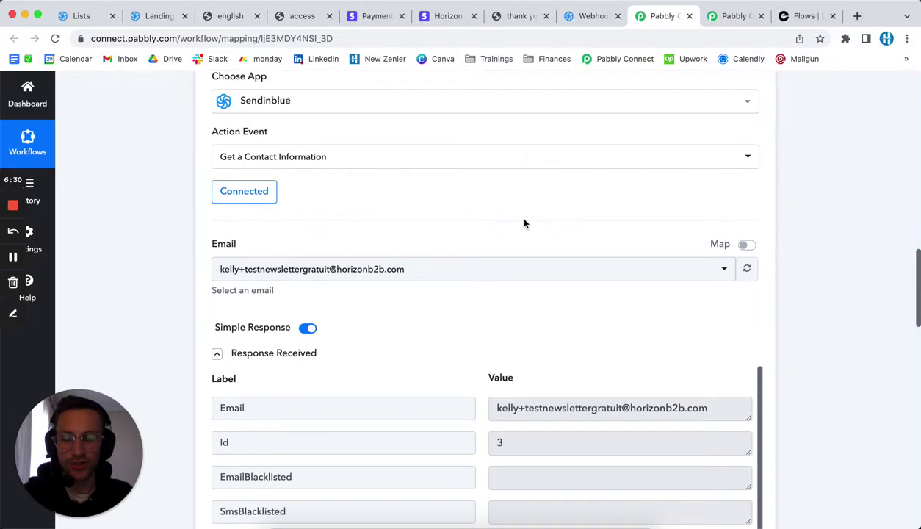
{"action": "scroll", "coordinate": [524, 223], "scroll_direction": "down", "scroll_amount": 5}
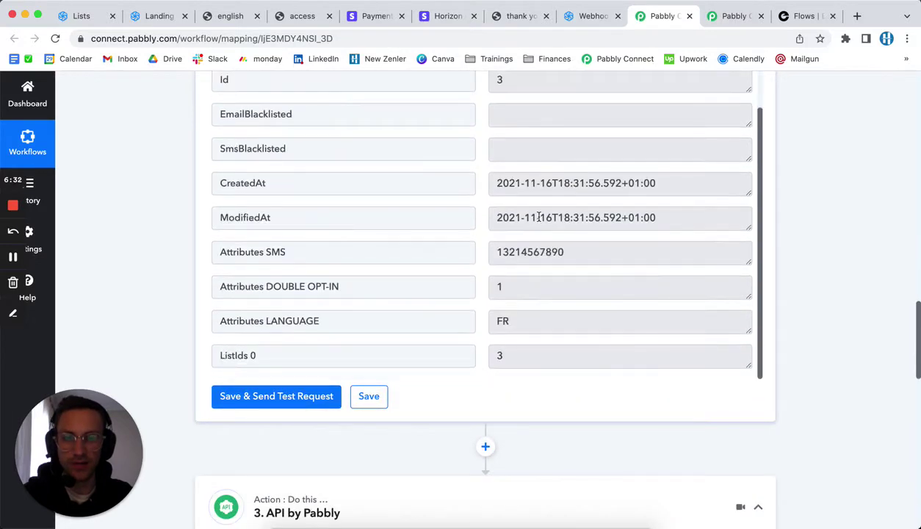
Switch to Encharge, open the GratuiteFR+EN flow in a separate browser tab and inspect its Receive Webhook trigger's field mapping
{"action": "left_click", "coordinate": [795, 16]}
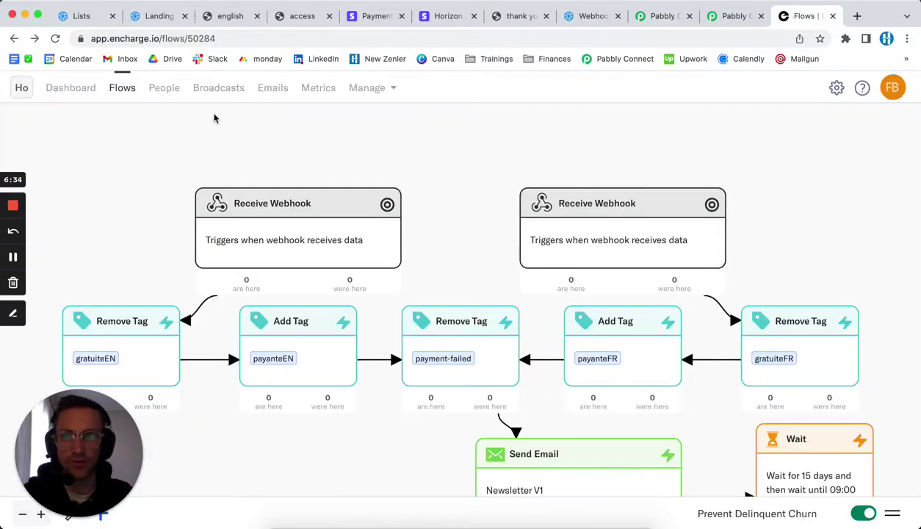
{"action": "left_click", "coordinate": [124, 88], "text": "super"}
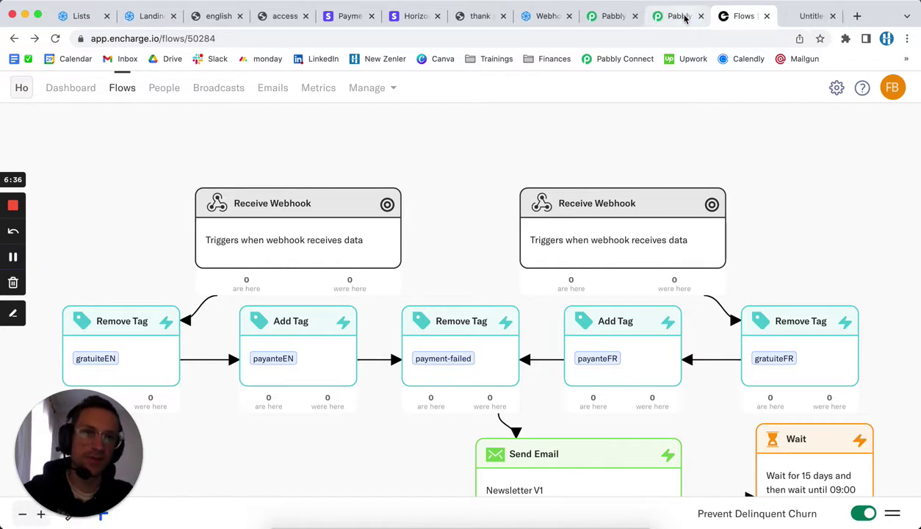
{"action": "key", "text": "ctrl+Tab"}
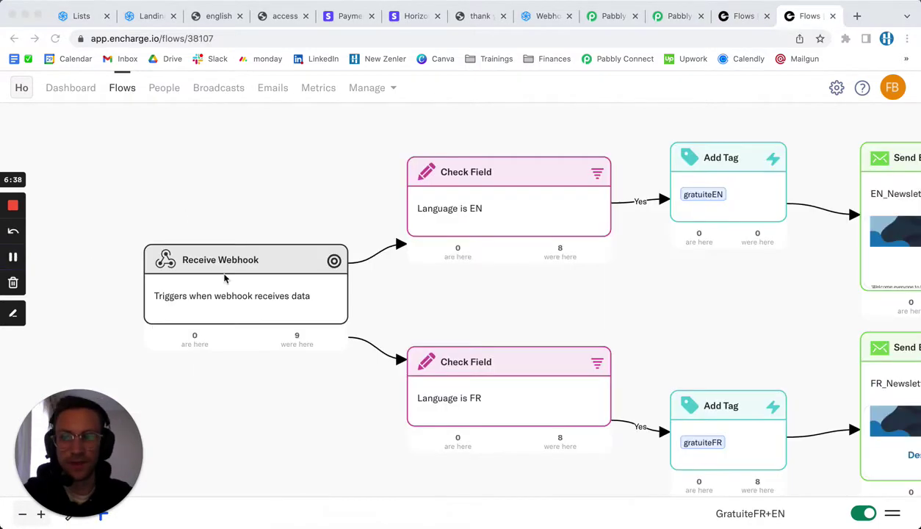
{"action": "left_click", "coordinate": [221, 264]}
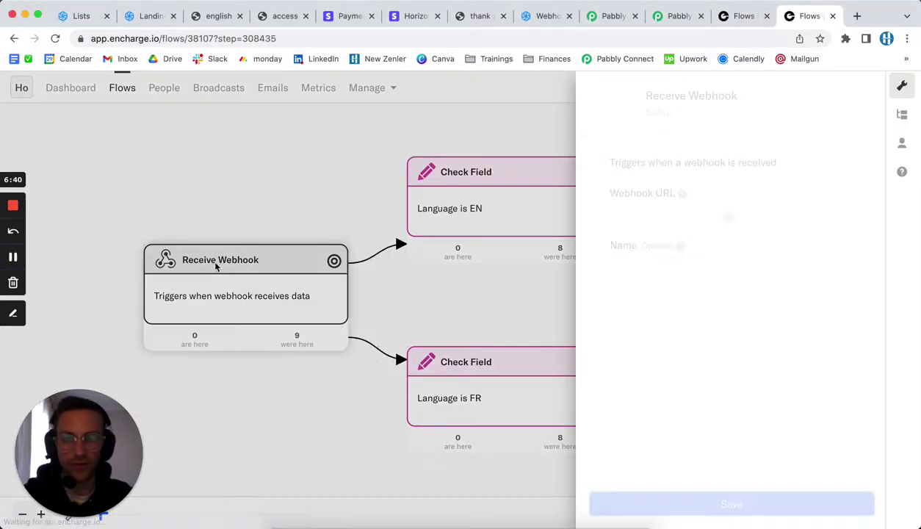
{"action": "left_click", "coordinate": [903, 115]}
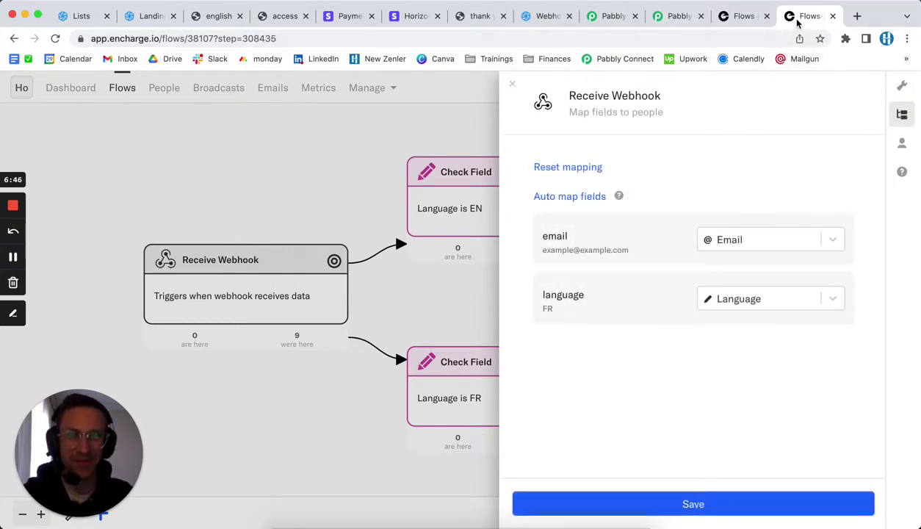
Move the GratuiteFR+EN flow's browser tab between the two Pabbly workflows and return to the API POST action's parameters
{"action": "left_click_drag", "start_coordinate": [799, 24], "coordinate": [665, 21]}
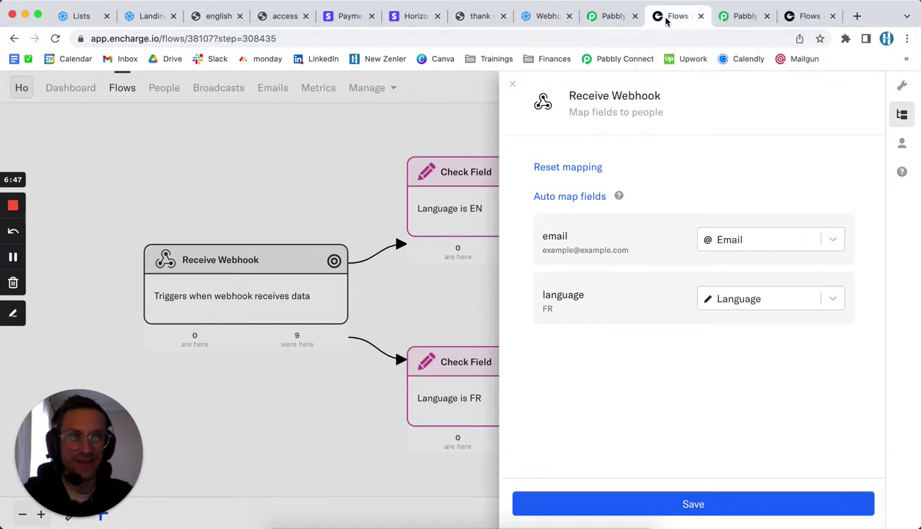
{"action": "left_click", "coordinate": [610, 17]}
{"action": "scroll", "coordinate": [555, 217], "scroll_direction": "down", "scroll_amount": 5}
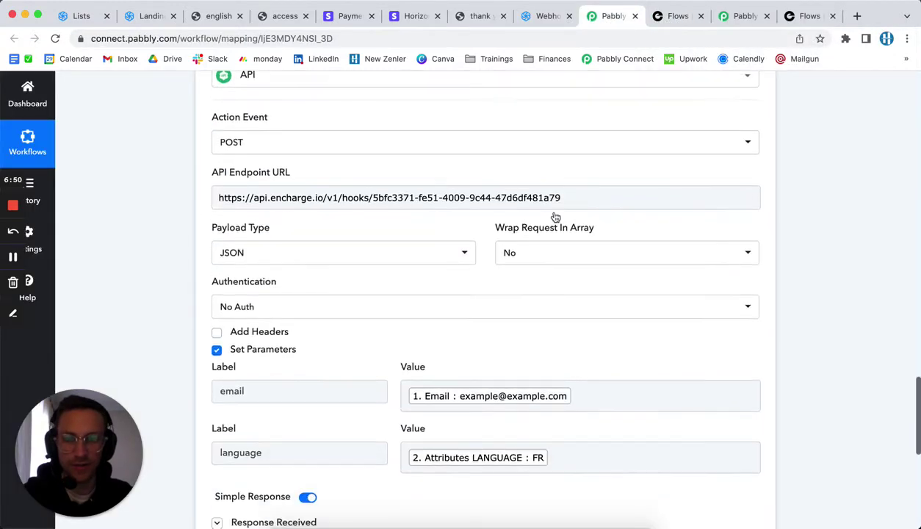
Review the Sendinblue contact response, and switch to the GratuiteFR+EN flow in Encharge to close its Receive Webhook field mapping
{"action": "scroll", "coordinate": [774, 291], "scroll_direction": "up", "scroll_amount": 15}
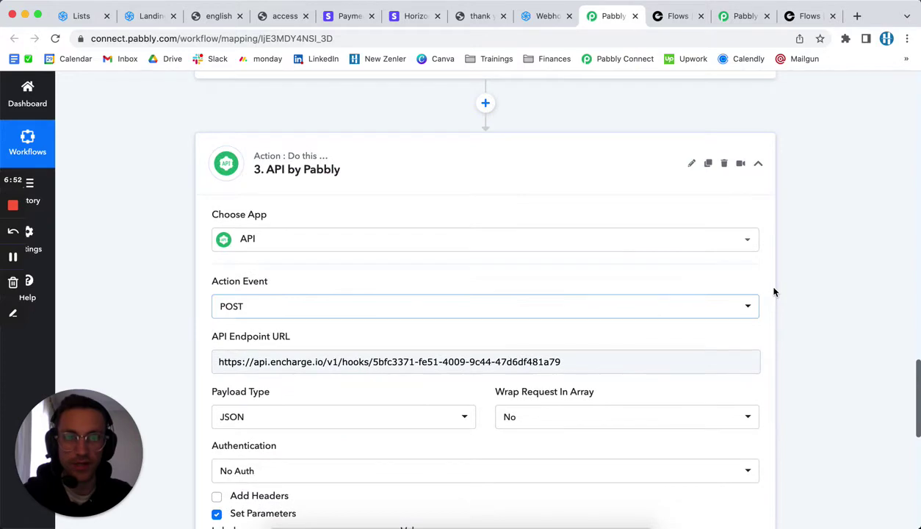
{"action": "scroll", "coordinate": [774, 279], "scroll_direction": "up", "scroll_amount": 3}
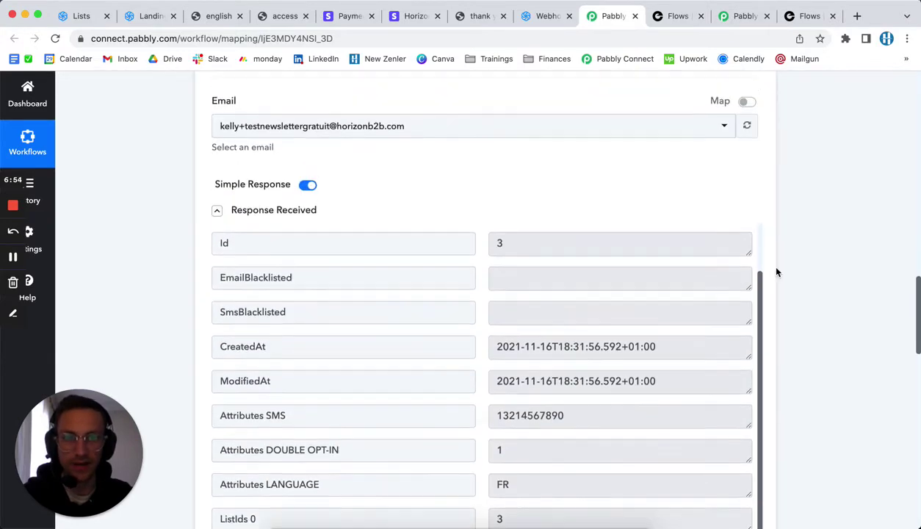
{"action": "left_click", "coordinate": [678, 16]}
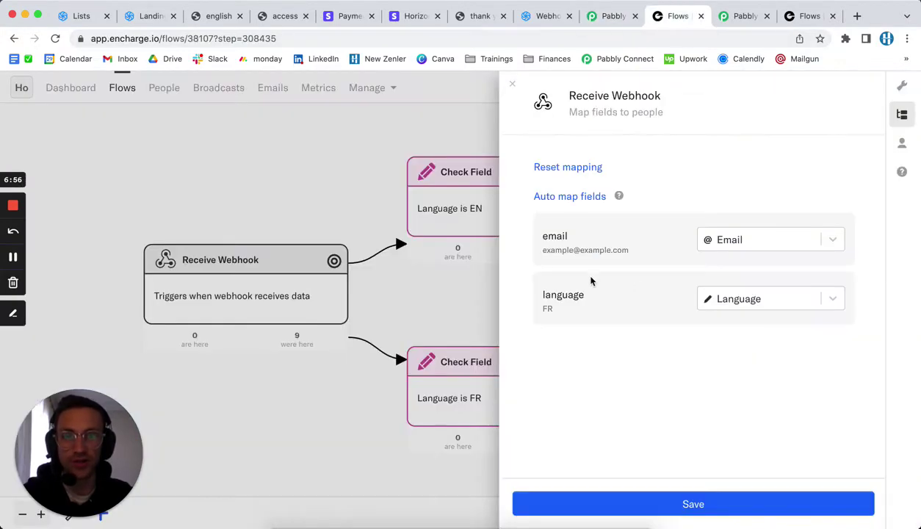
{"action": "left_click", "coordinate": [465, 291]}
{"action": "left_click_drag", "start_coordinate": [568, 302], "coordinate": [440, 298]}
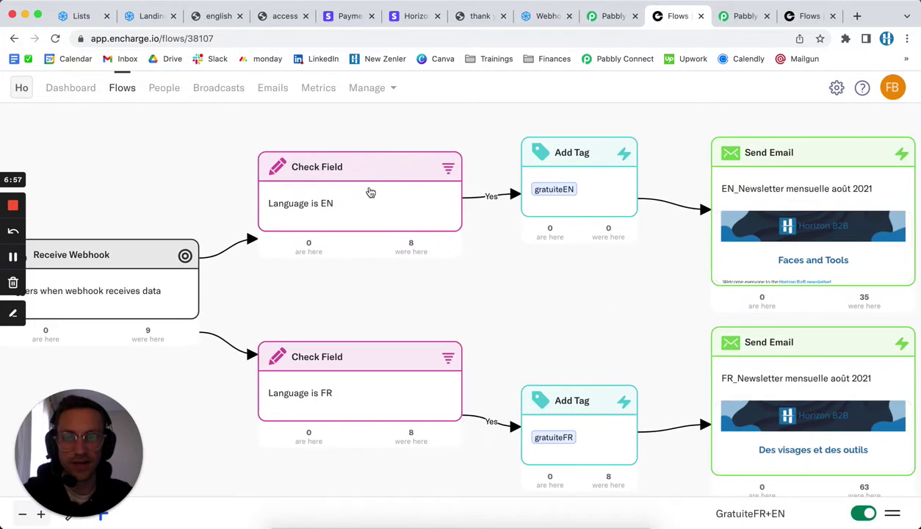
Examine the GratuiteFR+EN flow's language checks, gratuiteEN and gratuiteFR tags, and newsletter emails along both branches
{"action": "scroll", "coordinate": [397, 288], "scroll_direction": "right", "scroll_amount": 5}
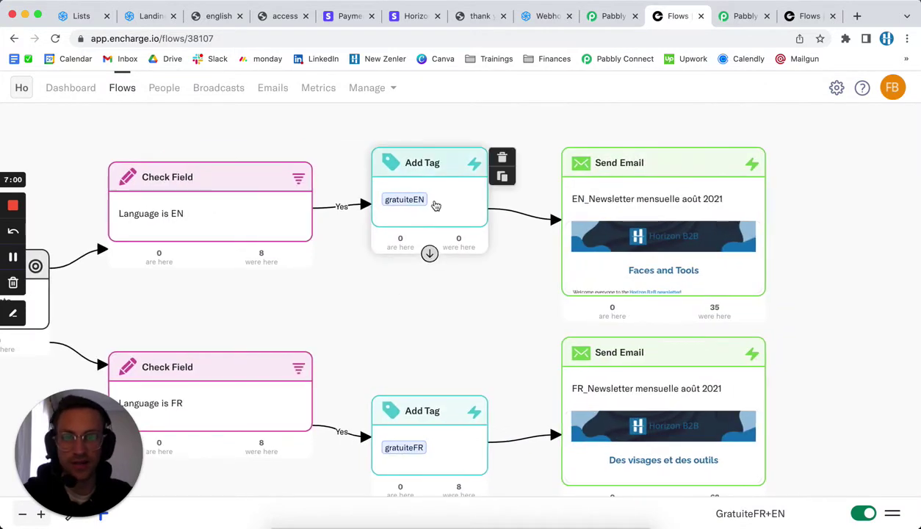
{"action": "scroll", "coordinate": [448, 306], "scroll_direction": "right", "scroll_amount": 2}
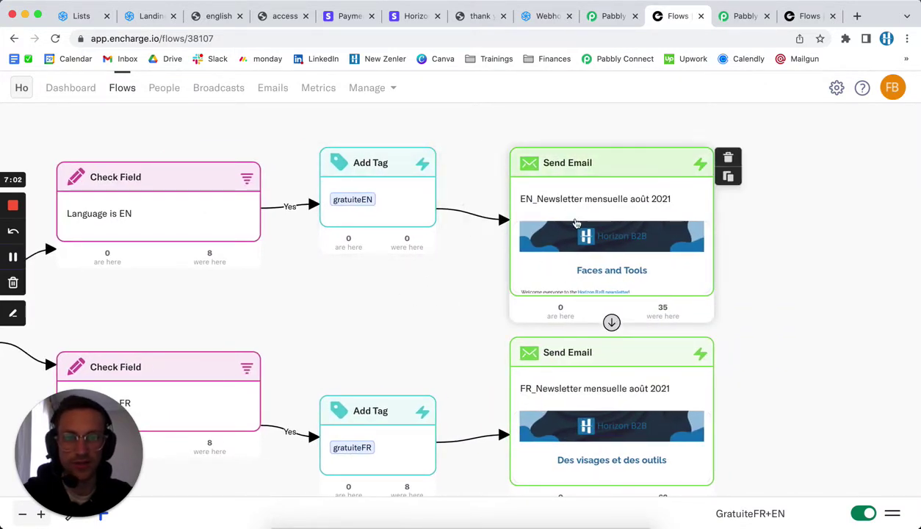
{"action": "scroll", "coordinate": [426, 317], "scroll_direction": "left", "scroll_amount": 5}
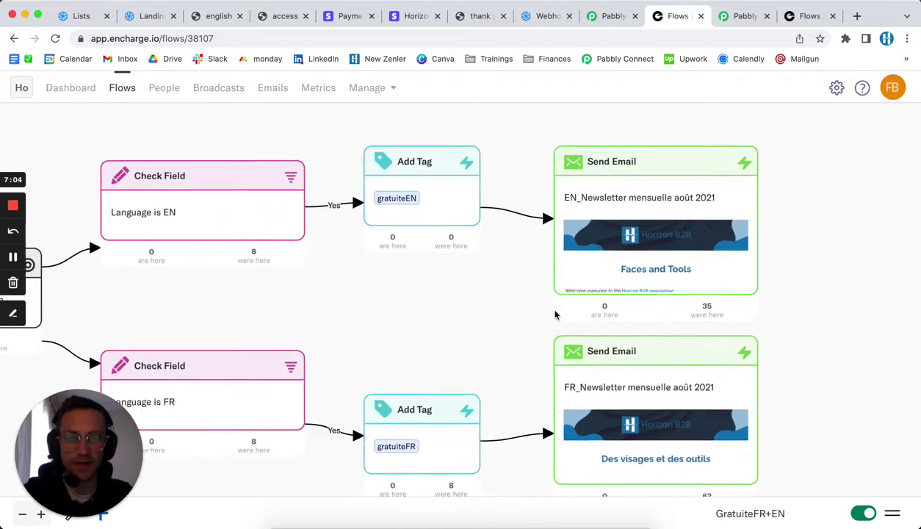
{"action": "scroll", "coordinate": [405, 304], "scroll_direction": "left", "scroll_amount": 2}
{"action": "scroll", "coordinate": [452, 319], "scroll_direction": "left", "scroll_amount": 4}
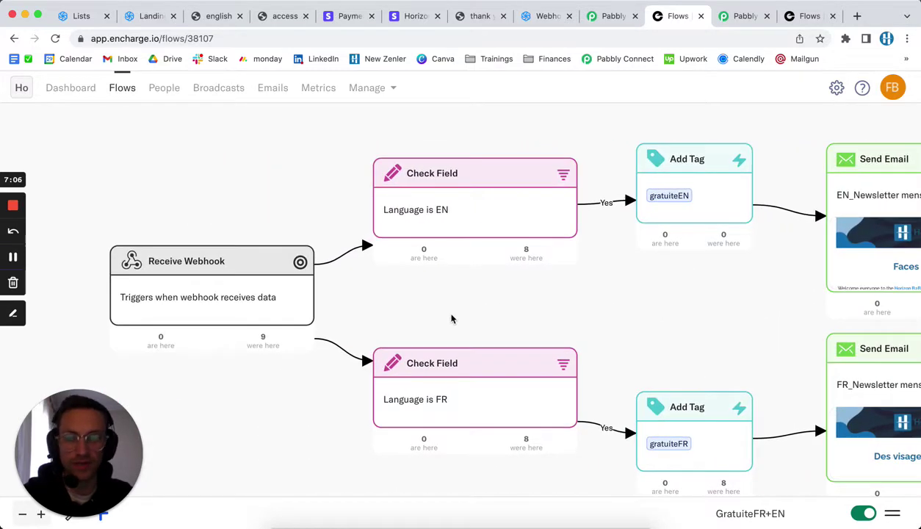
{"action": "scroll", "coordinate": [429, 309], "scroll_direction": "right", "scroll_amount": 1}
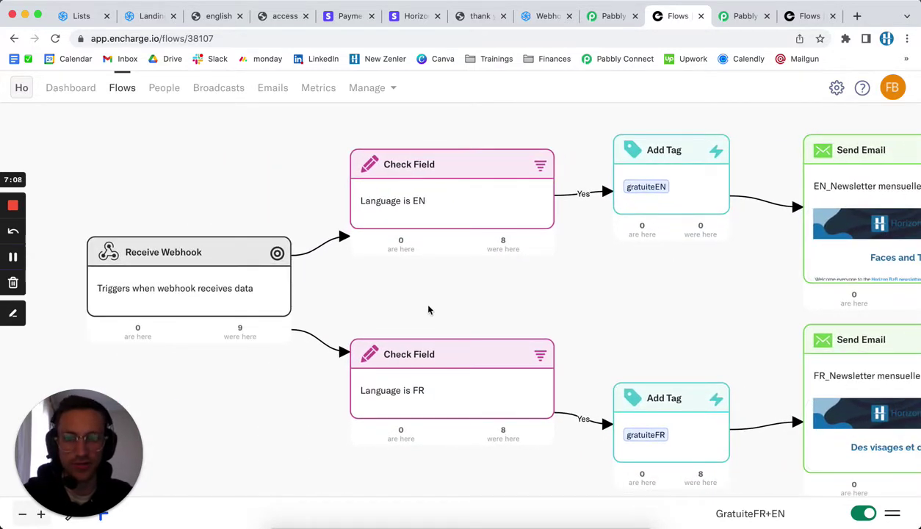
{"action": "scroll", "coordinate": [430, 310], "scroll_direction": "right", "scroll_amount": 2}
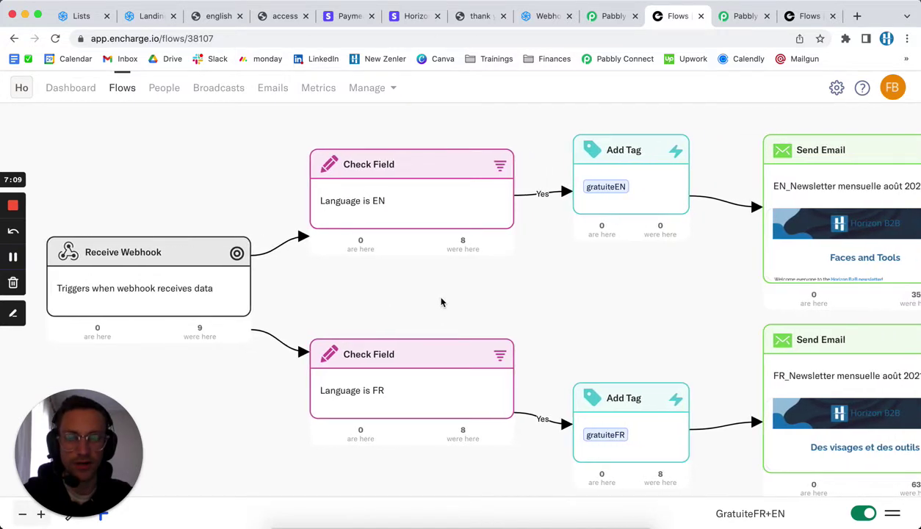
{"action": "scroll", "coordinate": [630, 279], "scroll_direction": "right", "scroll_amount": 2}
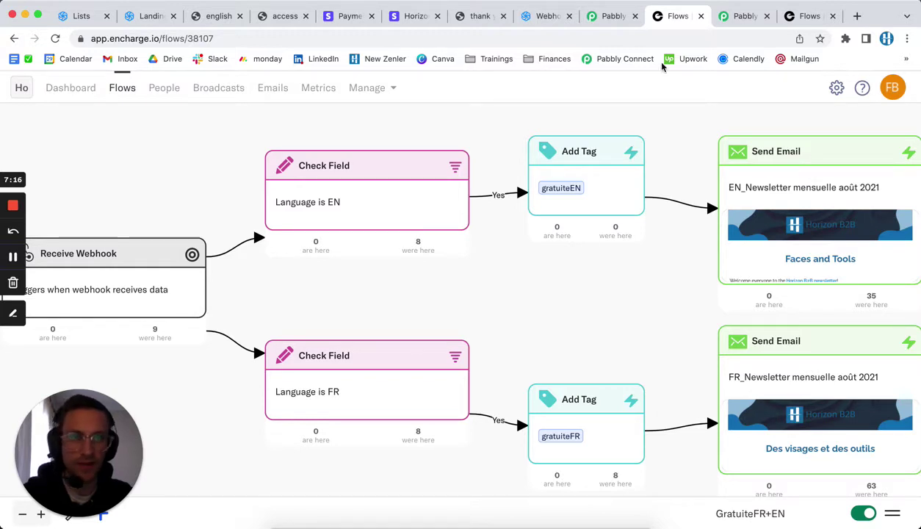
Check the newsletter's Stripe checkout page and the Stripe New Subscription trigger of the Newsletter - Paid: Stripe -> Encharge workflow in Pabbly
{"action": "left_click", "coordinate": [742, 16]}
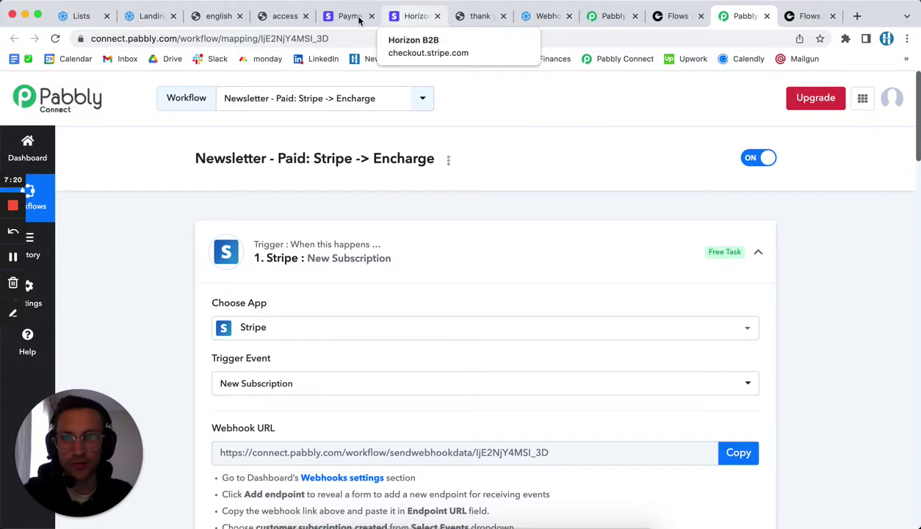
{"action": "left_click", "coordinate": [414, 16]}
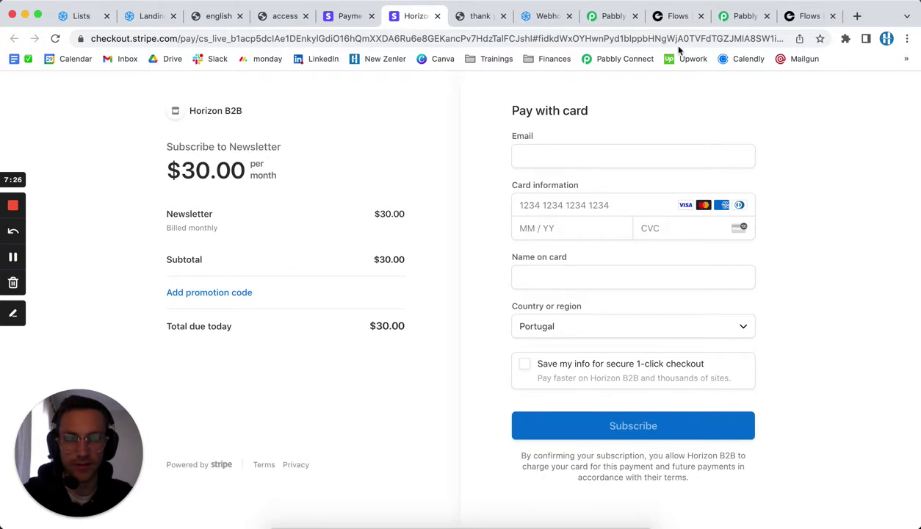
{"action": "left_click", "coordinate": [734, 18]}
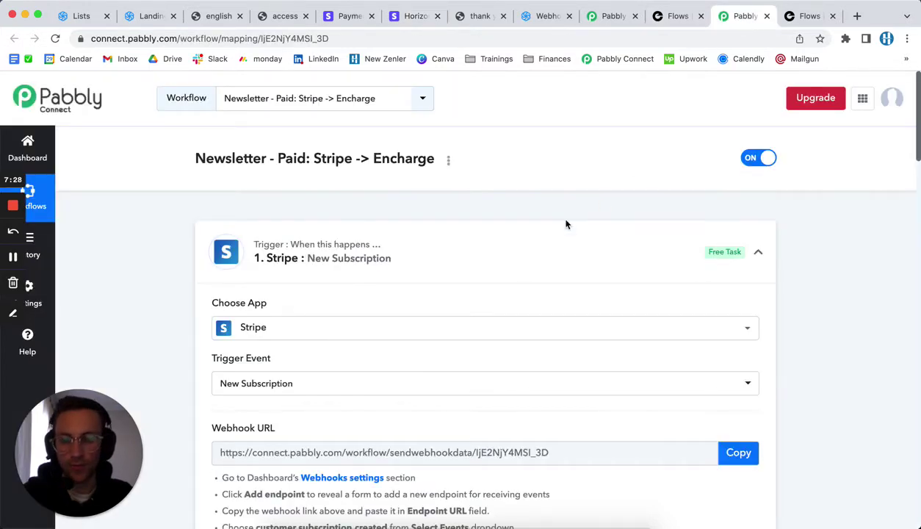
{"action": "scroll", "coordinate": [430, 211], "scroll_direction": "down", "scroll_amount": 2}
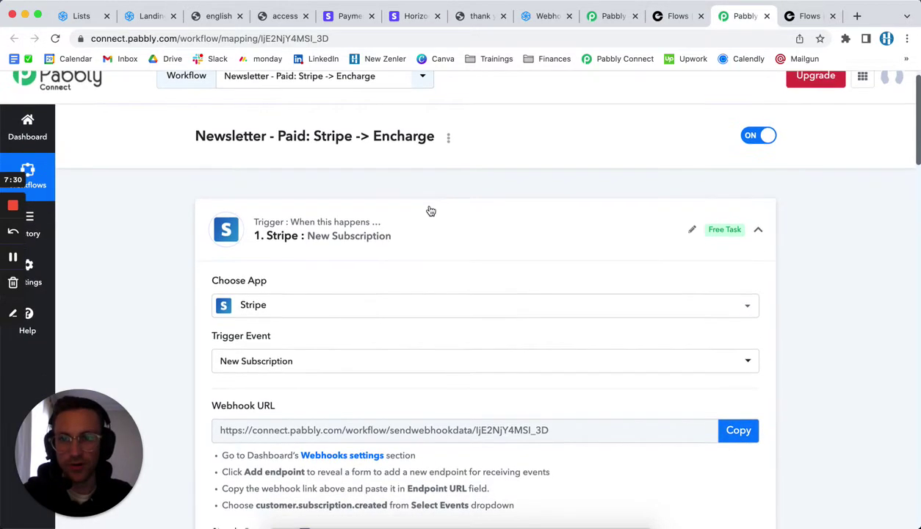
{"action": "scroll", "coordinate": [430, 211], "scroll_direction": "down", "scroll_amount": 2}
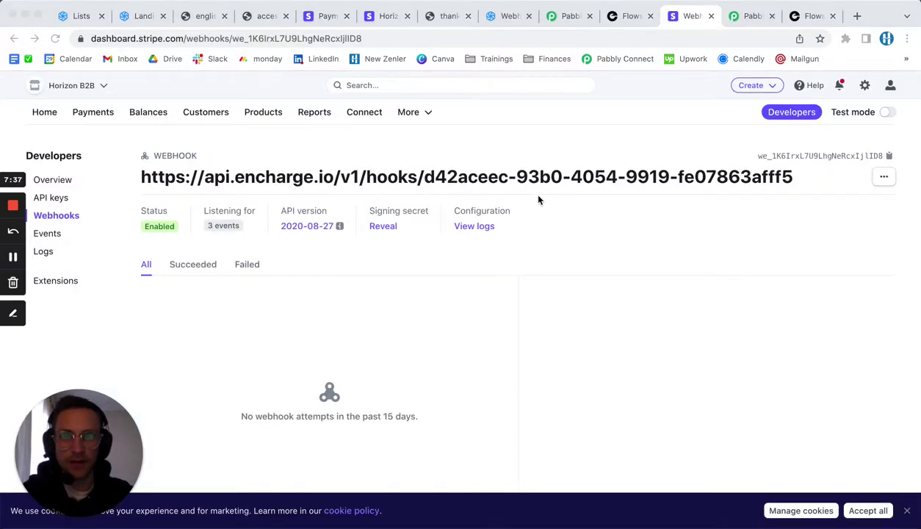
Open the Encharge webhook endpoint's details in Stripe, review its URL and events to send, and close them without saving
{"action": "left_click", "coordinate": [882, 180]}
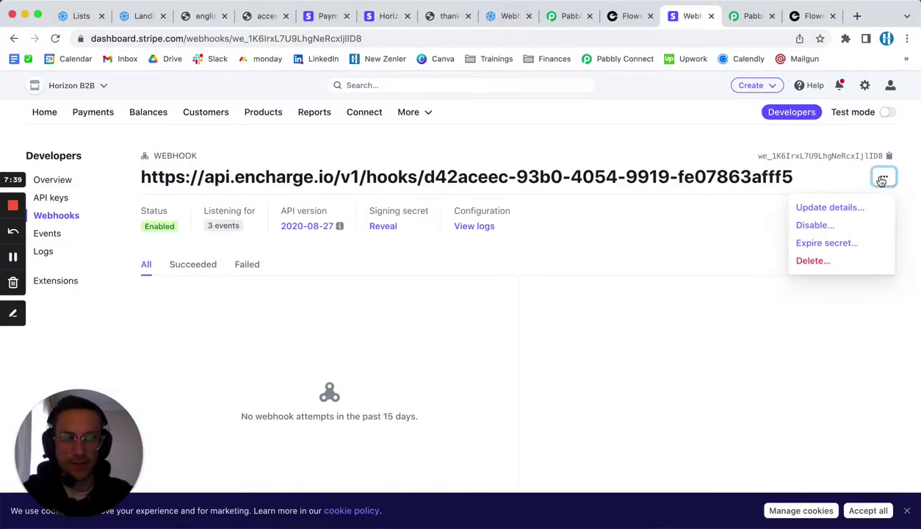
{"action": "left_click", "coordinate": [819, 210]}
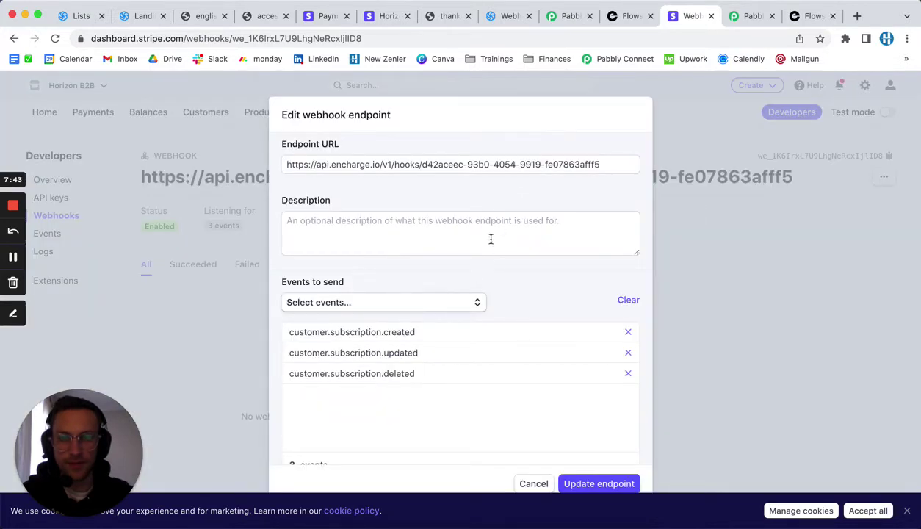
{"action": "scroll", "coordinate": [509, 199], "scroll_direction": "down", "scroll_amount": 2}
{"action": "scroll", "coordinate": [509, 191], "scroll_direction": "up", "scroll_amount": 2}
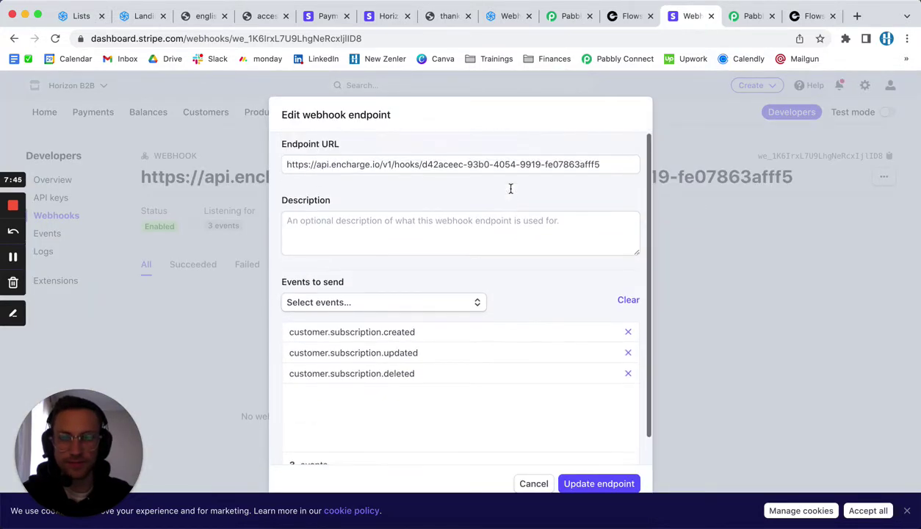
{"action": "left_click", "coordinate": [533, 483]}
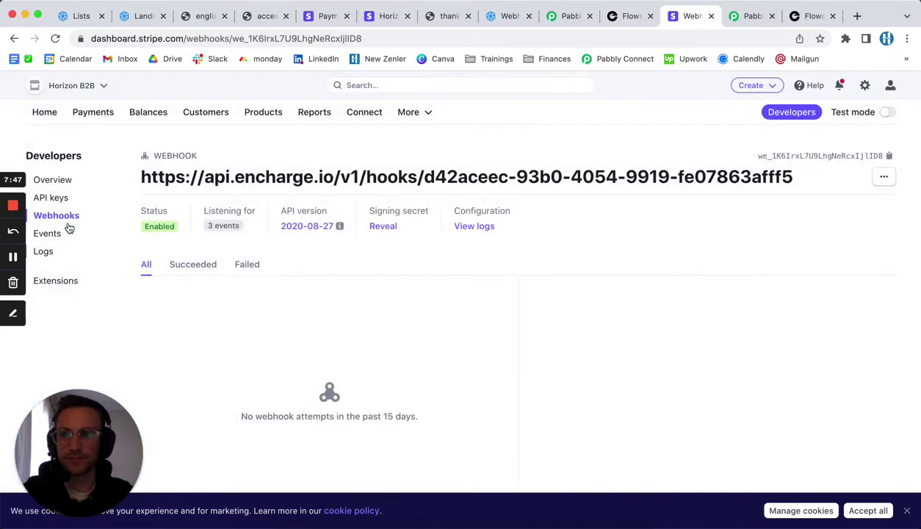
{"action": "left_click", "coordinate": [13, 256]}
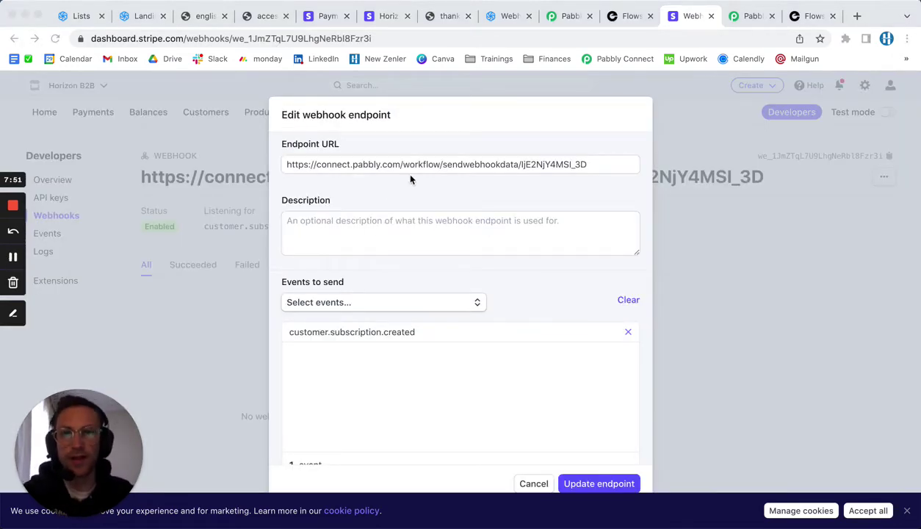
Highlight the Pabbly endpoint URL and the customer.subscription.created event in the Stripe webhook endpoint's details
{"action": "left_click", "coordinate": [372, 161]}
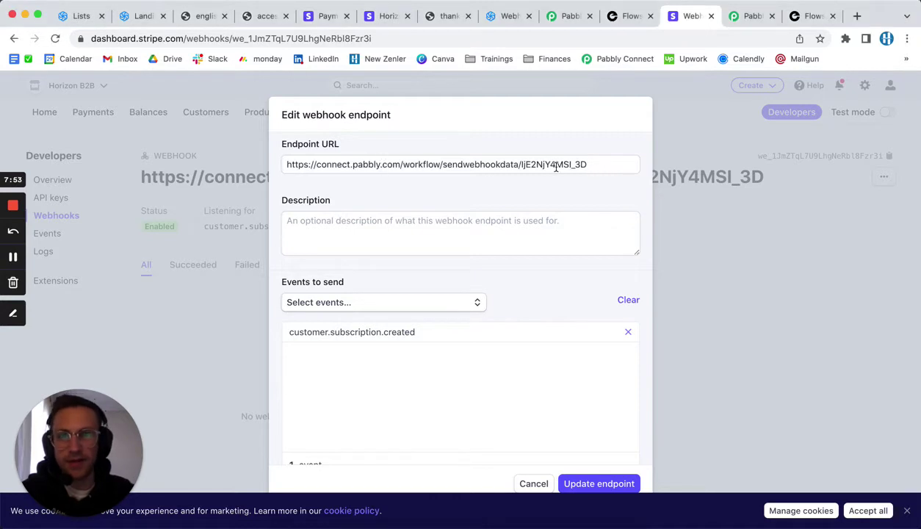
{"action": "left_click_drag", "start_coordinate": [590, 164], "coordinate": [327, 163]}
{"action": "left_click", "coordinate": [368, 189]}
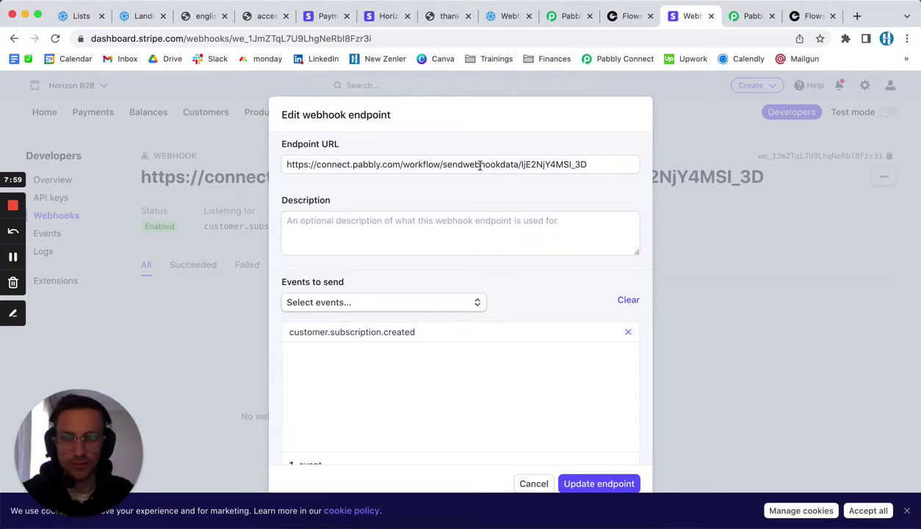
{"action": "left_click", "coordinate": [590, 165]}
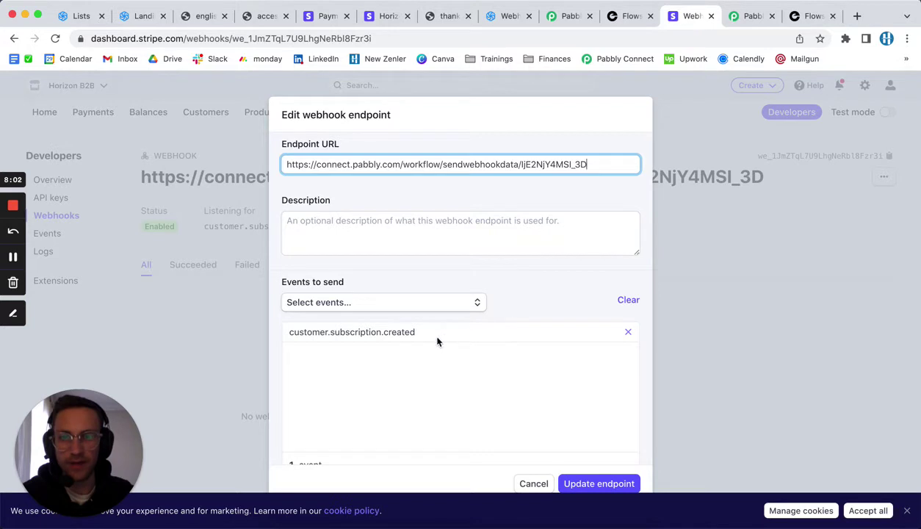
{"action": "left_click_drag", "start_coordinate": [416, 333], "coordinate": [292, 335]}
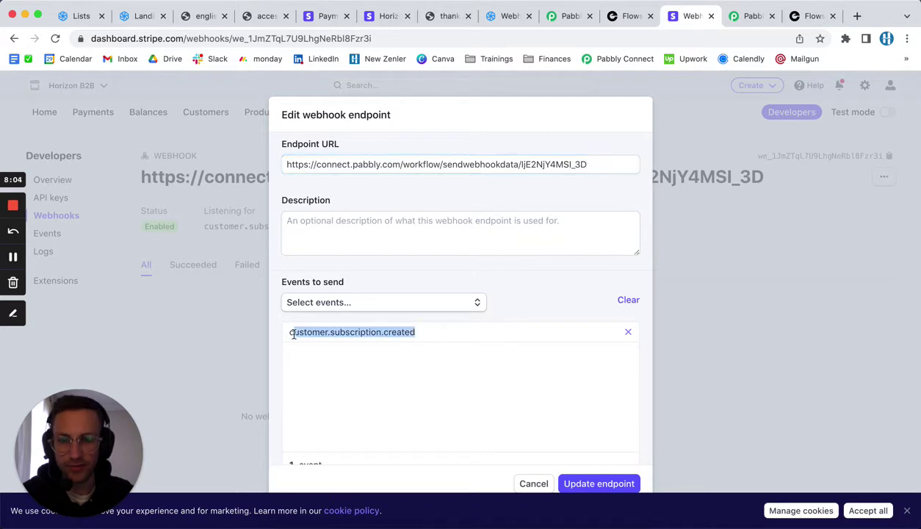
{"action": "left_click", "coordinate": [548, 293]}
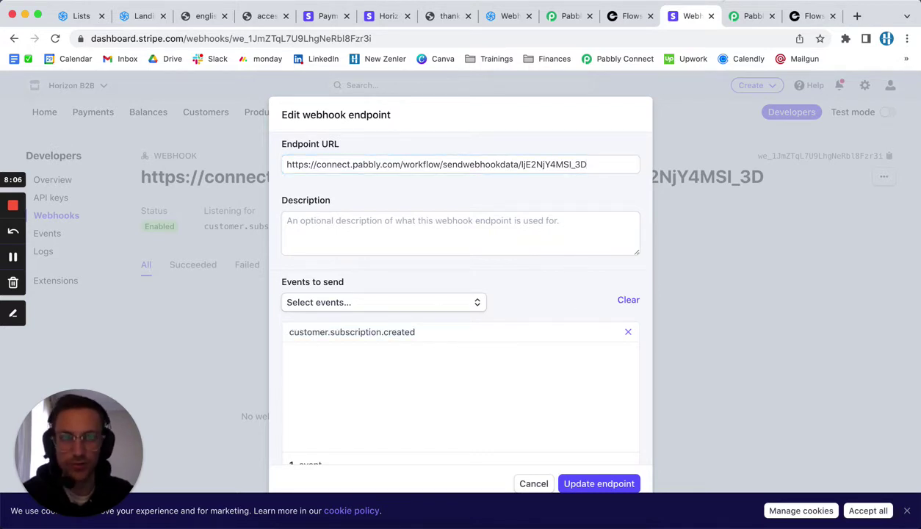
Return to the paid newsletter workflow in Pabbly and expand the response received by the Stripe New Subscription trigger
{"action": "left_click", "coordinate": [750, 16]}
{"action": "scroll", "coordinate": [561, 229], "scroll_direction": "up", "scroll_amount": 2}
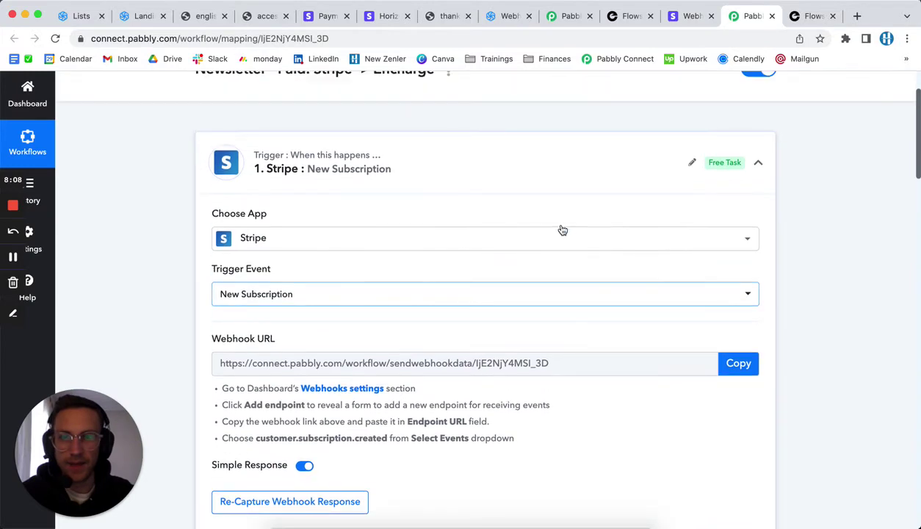
{"action": "scroll", "coordinate": [507, 342], "scroll_direction": "down", "scroll_amount": 5}
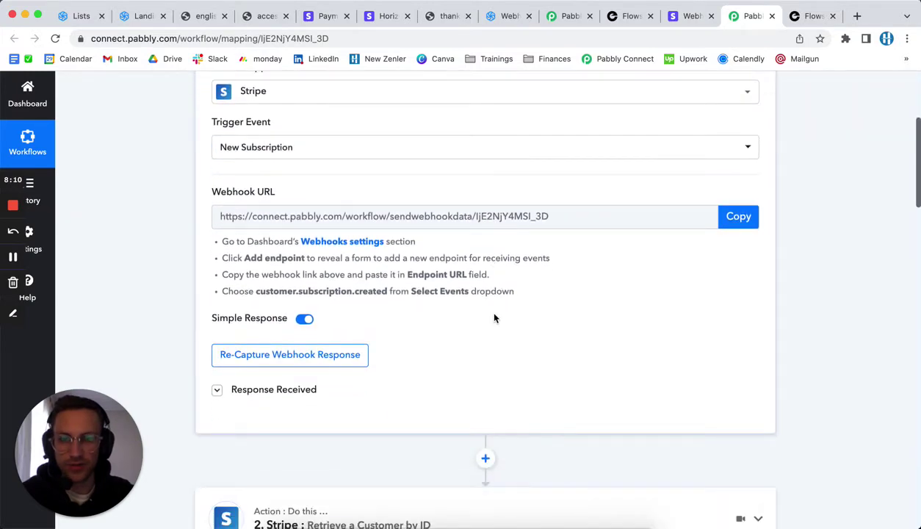
{"action": "left_click", "coordinate": [281, 298]}
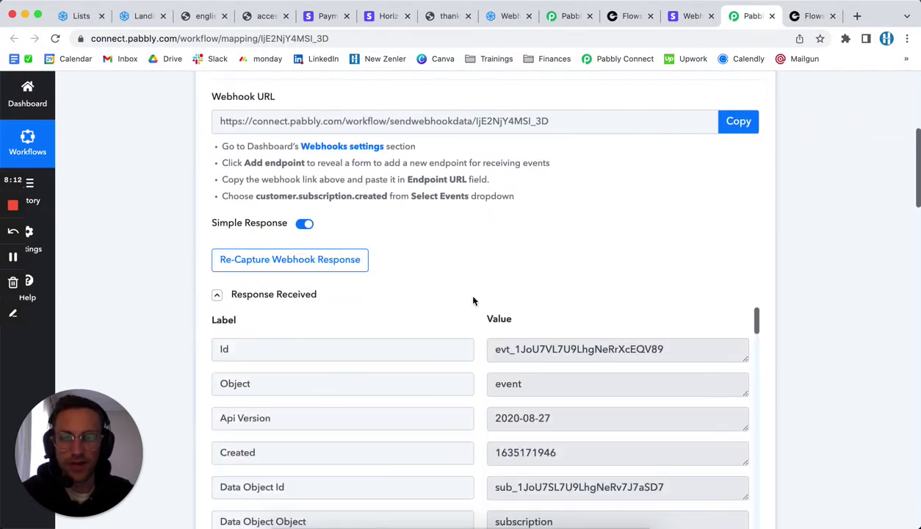
Look through the plan and price fields of the subscription response, and expand the Stripe Retrieve a Customer by ID action
{"action": "scroll", "coordinate": [464, 290], "scroll_direction": "down", "scroll_amount": 1}
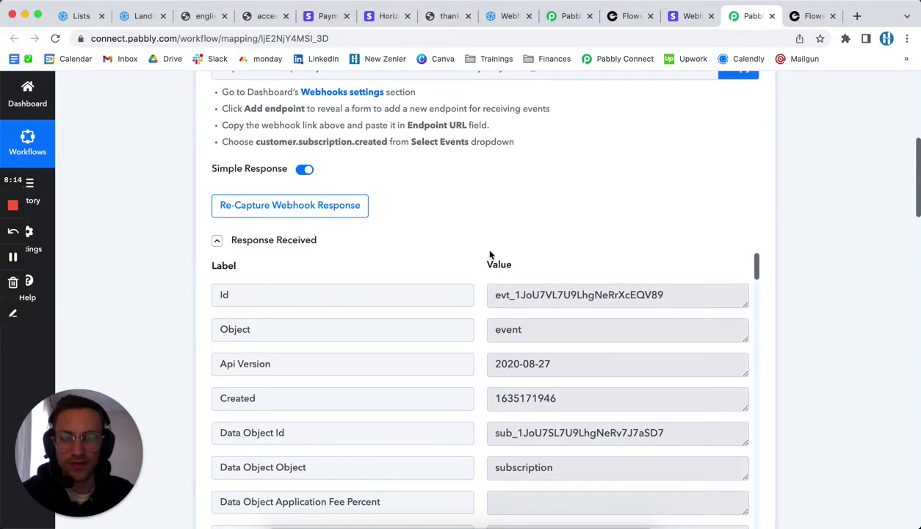
{"action": "scroll", "coordinate": [485, 279], "scroll_direction": "down", "scroll_amount": 8}
{"action": "scroll", "coordinate": [681, 296], "scroll_direction": "down", "scroll_amount": 15}
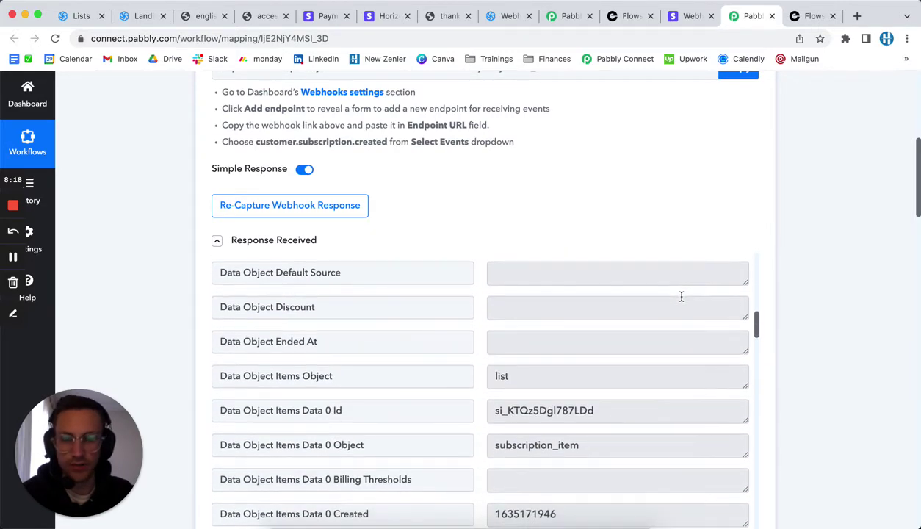
{"action": "scroll", "coordinate": [824, 286], "scroll_direction": "down", "scroll_amount": 15}
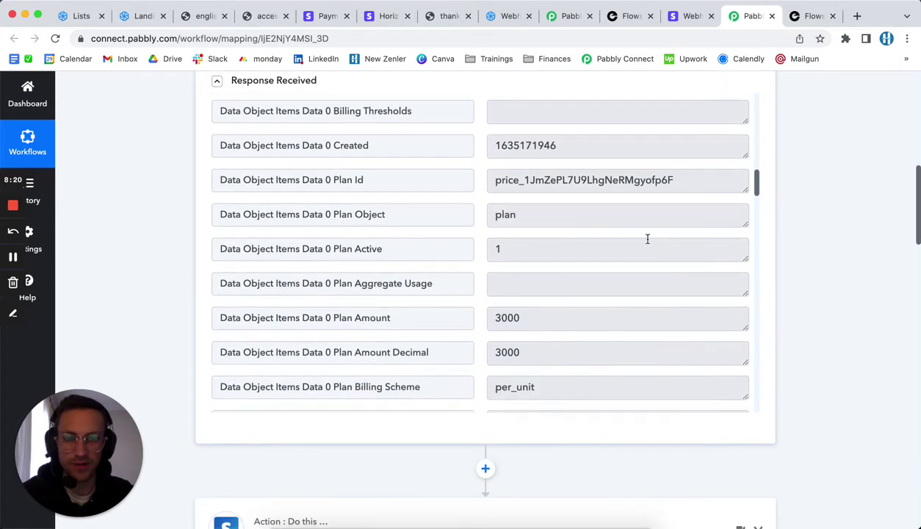
{"action": "scroll", "coordinate": [671, 290], "scroll_direction": "down", "scroll_amount": 5}
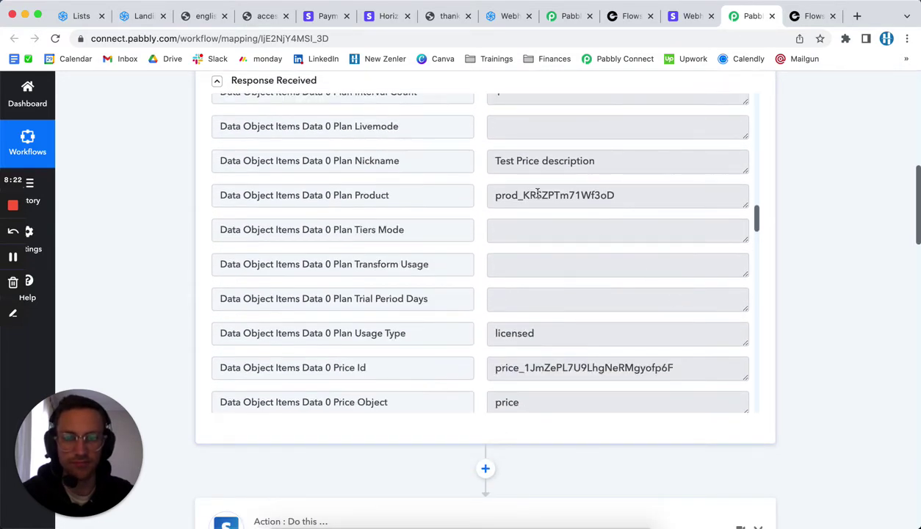
{"action": "scroll", "coordinate": [686, 310], "scroll_direction": "down", "scroll_amount": 6}
{"action": "scroll", "coordinate": [766, 311], "scroll_direction": "down", "scroll_amount": 8}
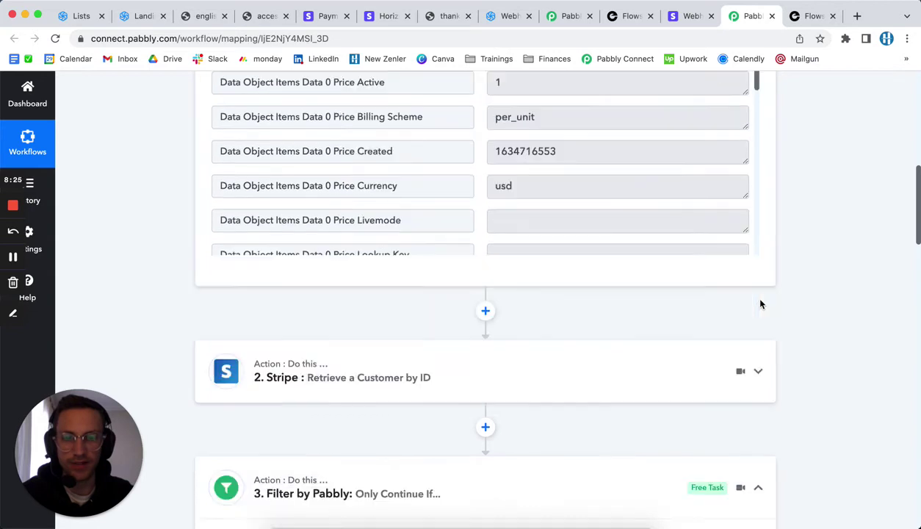
{"action": "left_click", "coordinate": [517, 266]}
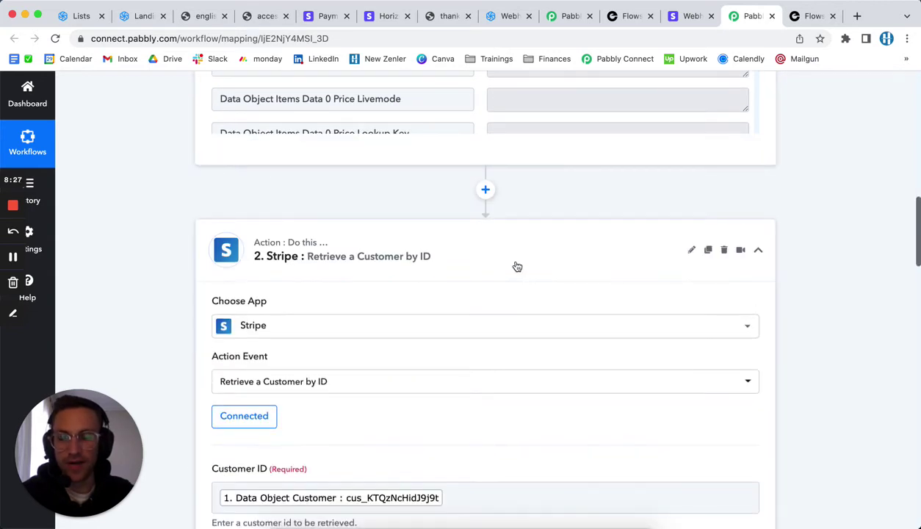
Examine the Stripe Retrieve a Customer by ID action's Customer ID mapping against the plan fields of the subscription response
{"action": "scroll", "coordinate": [514, 265], "scroll_direction": "down", "scroll_amount": 2}
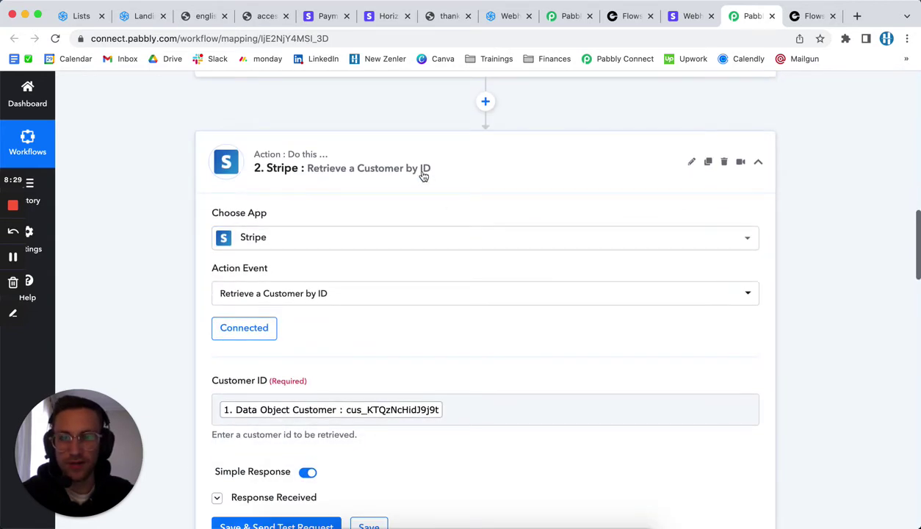
{"action": "scroll", "coordinate": [436, 178], "scroll_direction": "down", "scroll_amount": 2}
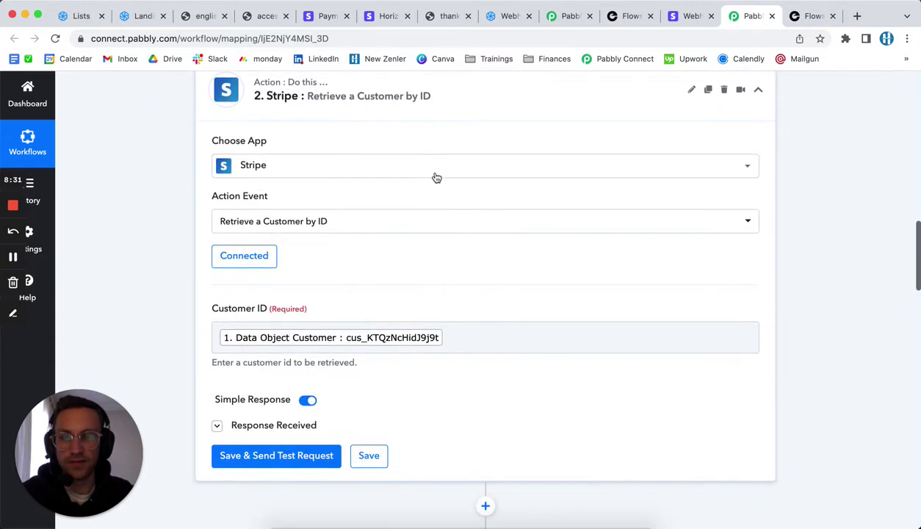
{"action": "scroll", "coordinate": [437, 178], "scroll_direction": "up", "scroll_amount": 1}
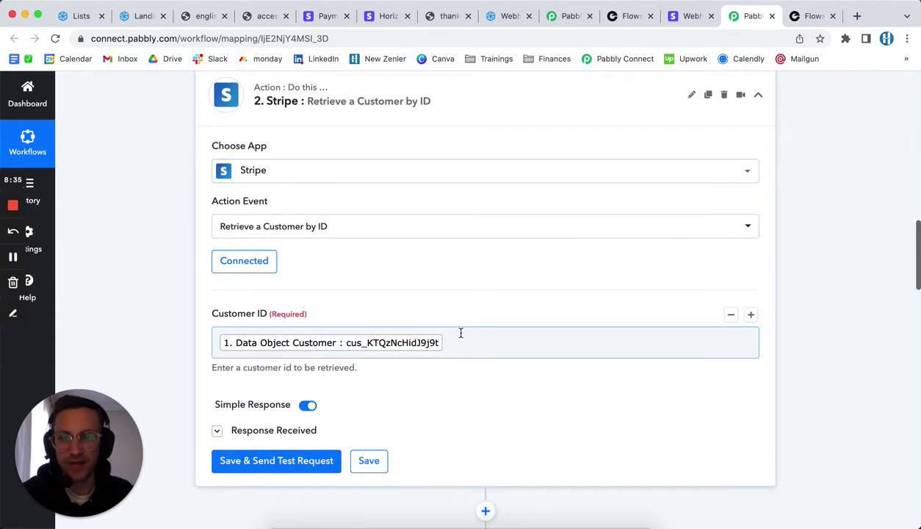
{"action": "scroll", "coordinate": [658, 240], "scroll_direction": "up", "scroll_amount": 6}
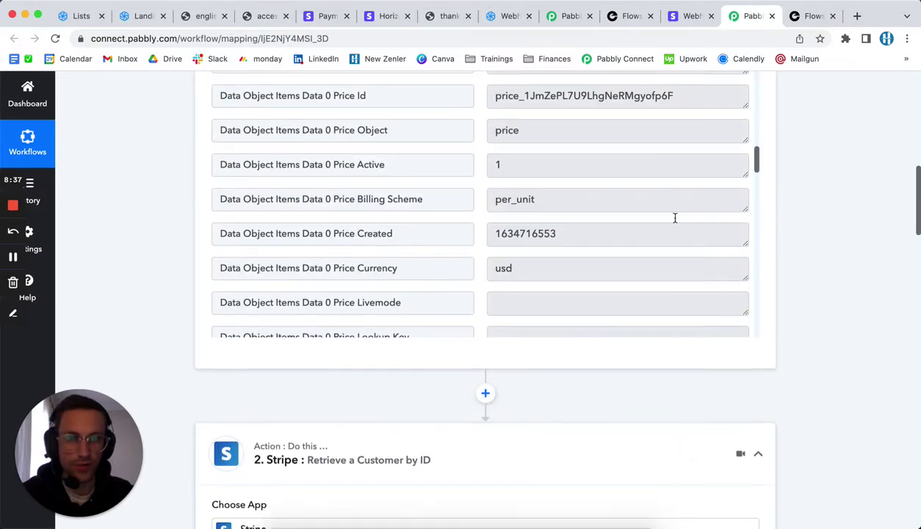
{"action": "scroll", "coordinate": [735, 184], "scroll_direction": "up", "scroll_amount": 1}
{"action": "scroll", "coordinate": [759, 164], "scroll_direction": "up", "scroll_amount": 5}
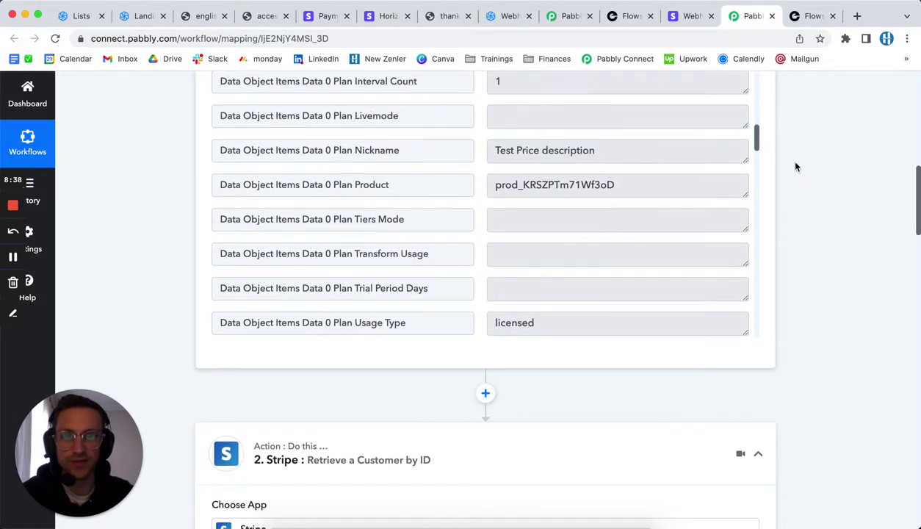
{"action": "scroll", "coordinate": [778, 158], "scroll_direction": "up", "scroll_amount": 2}
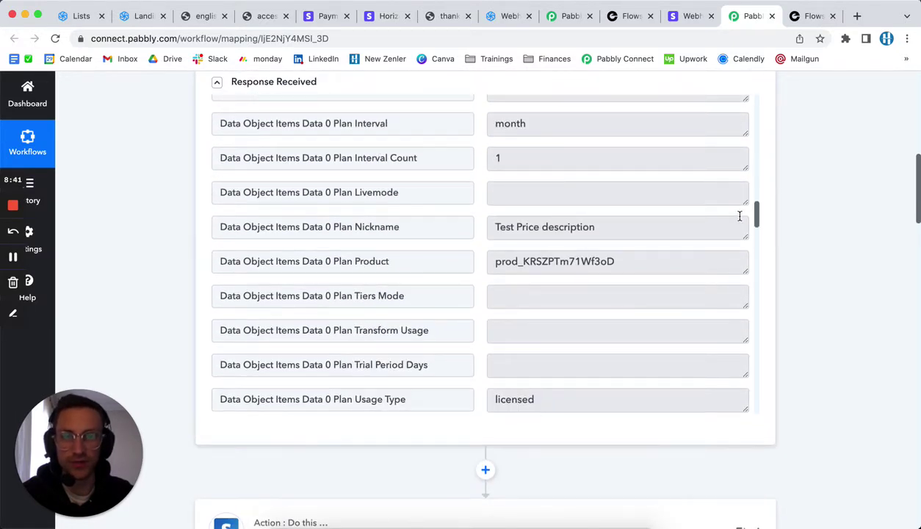
{"action": "scroll", "coordinate": [780, 224], "scroll_direction": "down", "scroll_amount": 5}
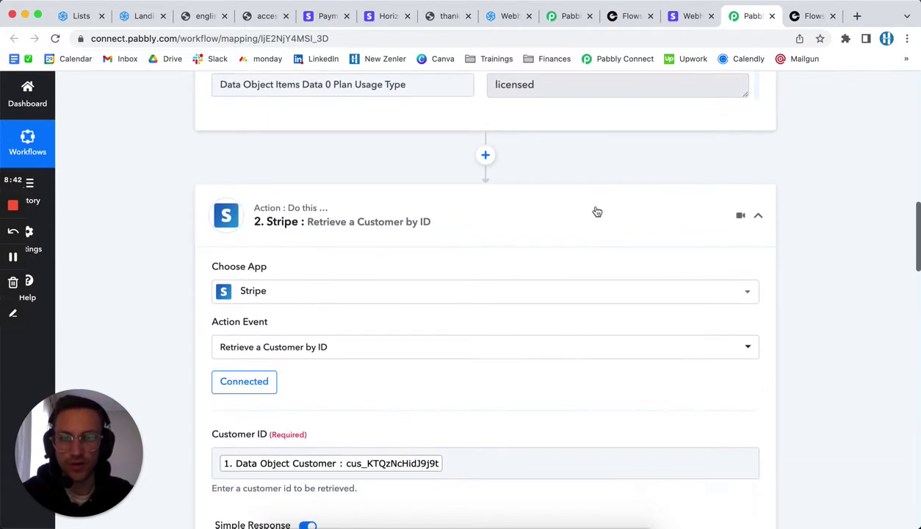
{"action": "scroll", "coordinate": [548, 257], "scroll_direction": "down", "scroll_amount": 2}
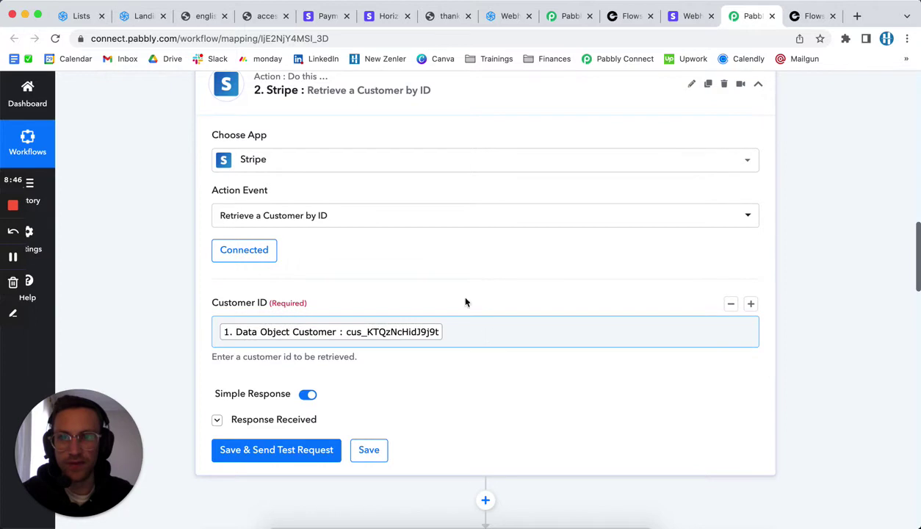
Review the first price ID conditions in the Filter by Pabbly action of the paid newsletter workflow
{"action": "scroll", "coordinate": [498, 304], "scroll_direction": "down", "scroll_amount": 3}
{"action": "scroll", "coordinate": [498, 304], "scroll_direction": "down", "scroll_amount": 3}
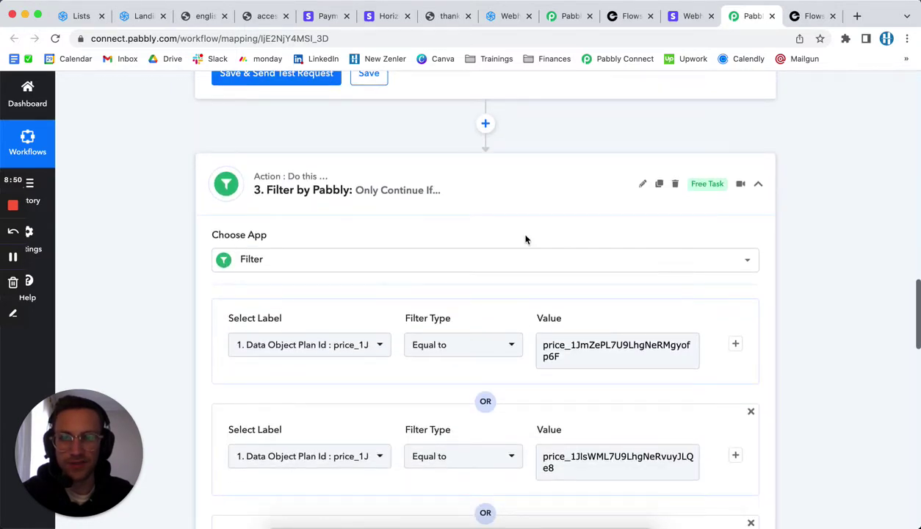
{"action": "scroll", "coordinate": [479, 214], "scroll_direction": "down", "scroll_amount": 2}
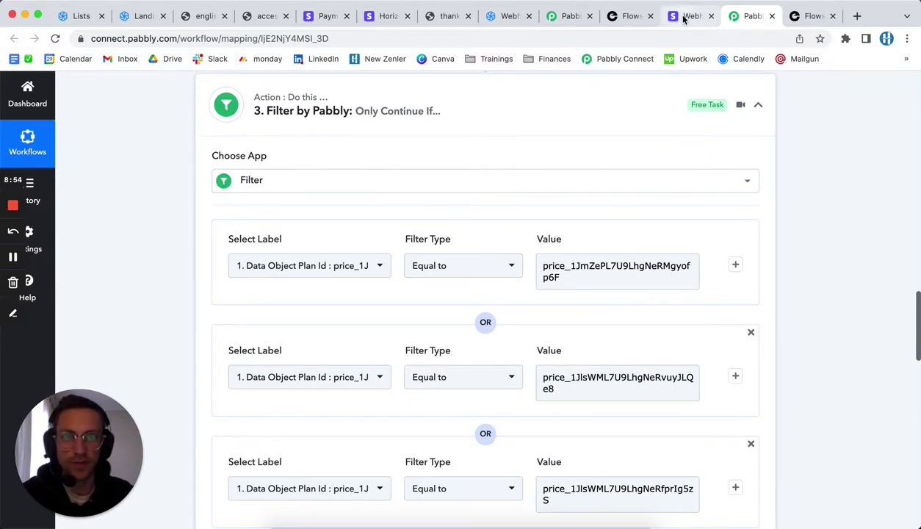
Switch to the Stripe payment link, open its Newsletter product, and look over the API IDs of the EN and FR prices
{"action": "left_click", "coordinate": [327, 16]}
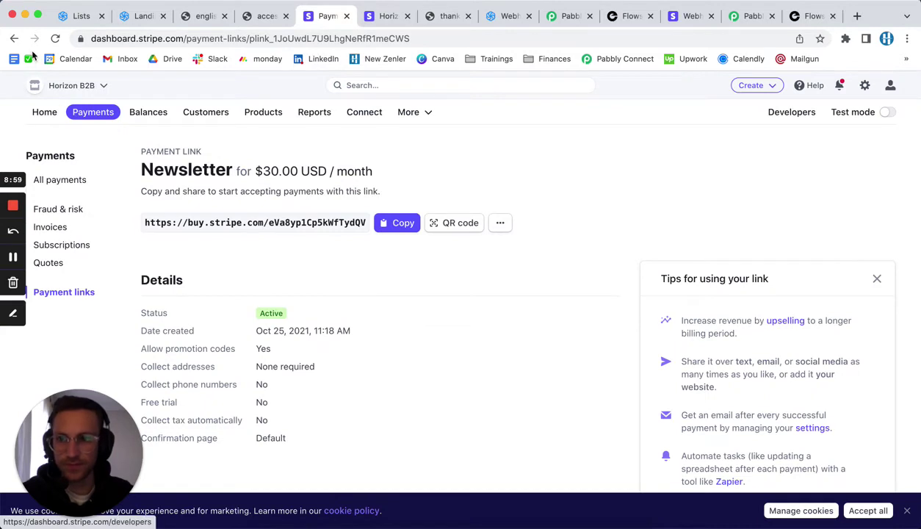
{"action": "left_click", "coordinate": [312, 171]}
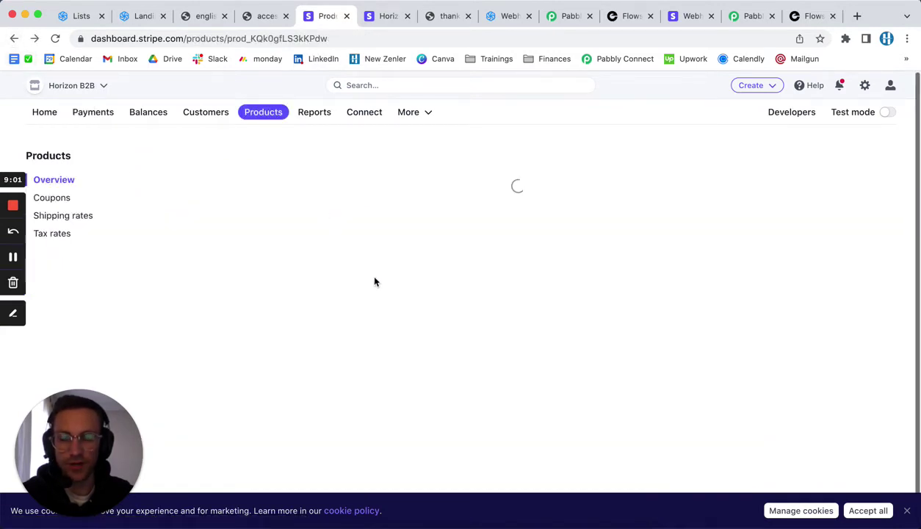
{"action": "scroll", "coordinate": [376, 282], "scroll_direction": "down", "scroll_amount": 5}
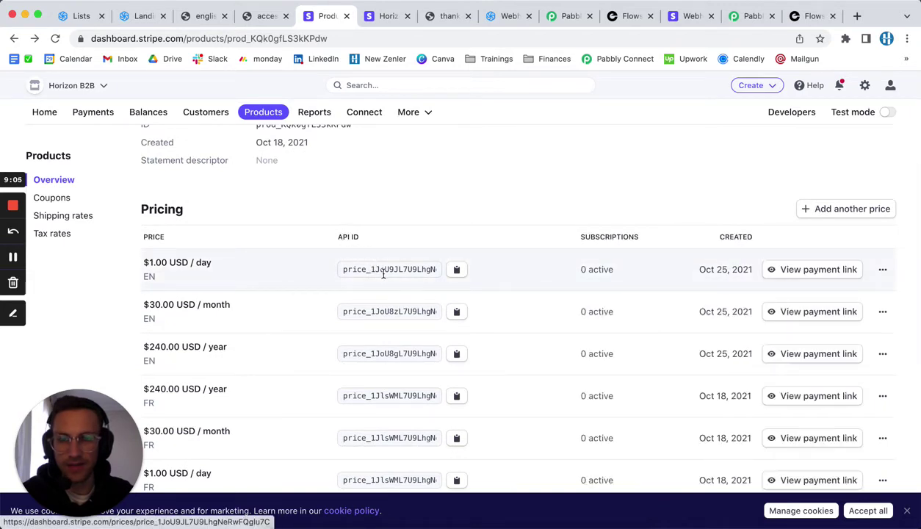
{"action": "scroll", "coordinate": [382, 269], "scroll_direction": "down", "scroll_amount": 2}
{"action": "scroll", "coordinate": [382, 269], "scroll_direction": "down", "scroll_amount": 1}
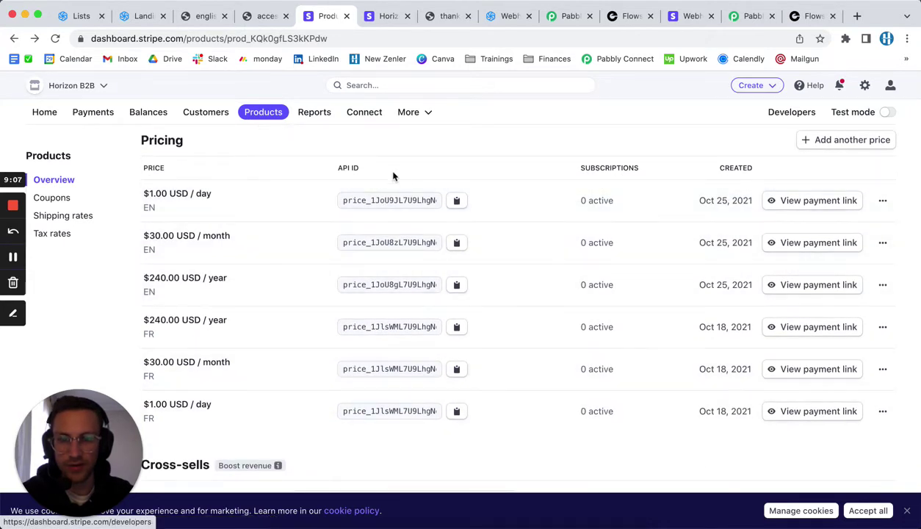
Return to the paid newsletter workflow in Pabbly and review the filter's plan ID conditions and the Router's FR and EN routes
{"action": "left_click", "coordinate": [749, 16]}
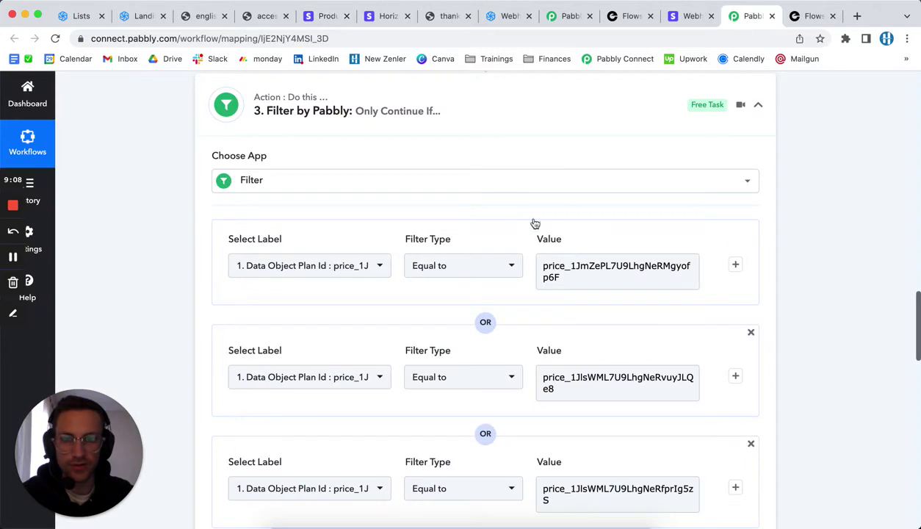
{"action": "left_click", "coordinate": [540, 273]}
{"action": "scroll", "coordinate": [640, 350], "scroll_direction": "down", "scroll_amount": 10}
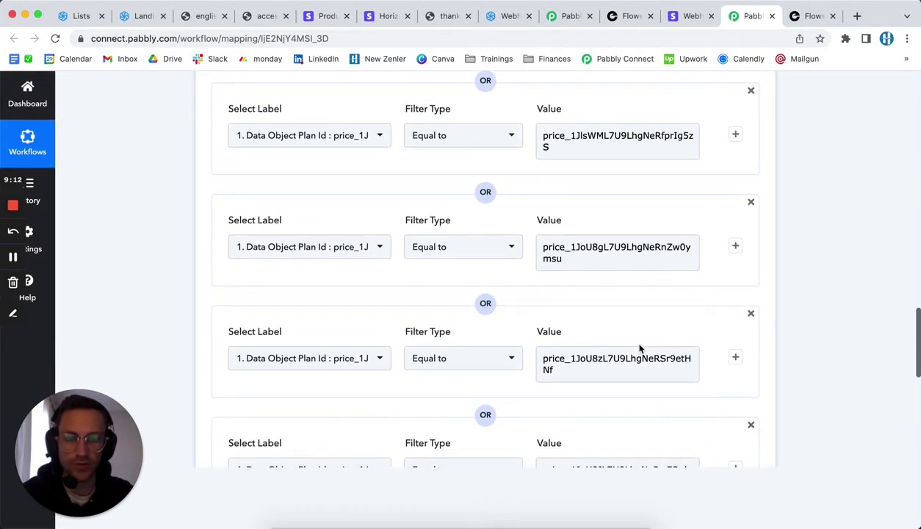
{"action": "scroll", "coordinate": [640, 350], "scroll_direction": "down", "scroll_amount": 3}
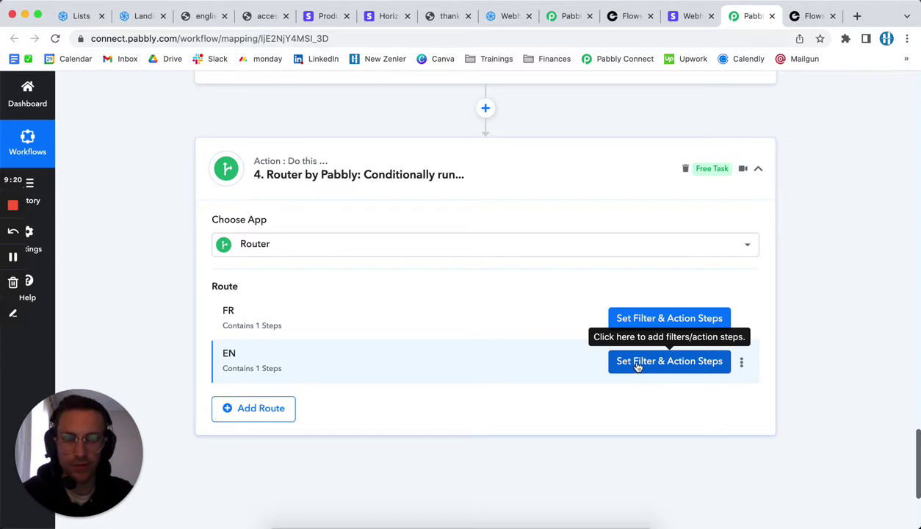
{"action": "scroll", "coordinate": [617, 268], "scroll_direction": "up", "scroll_amount": 5}
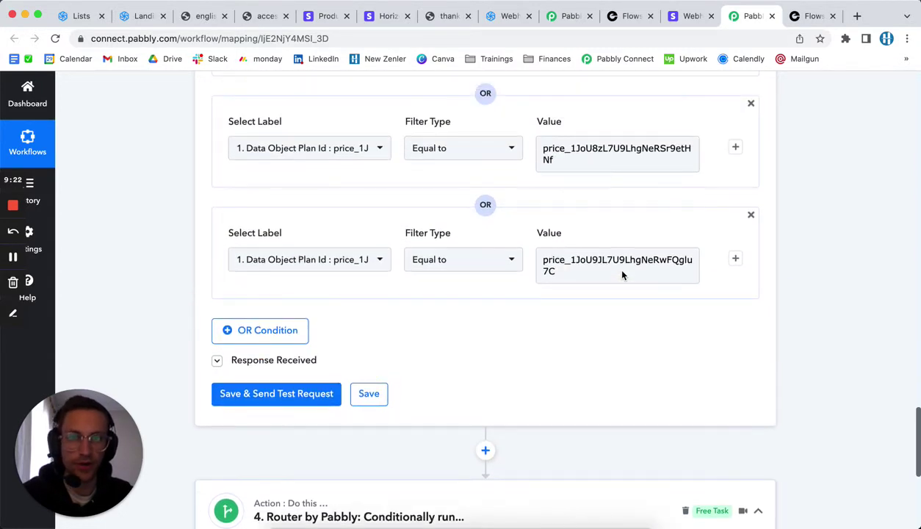
{"action": "scroll", "coordinate": [620, 281], "scroll_direction": "down", "scroll_amount": 5}
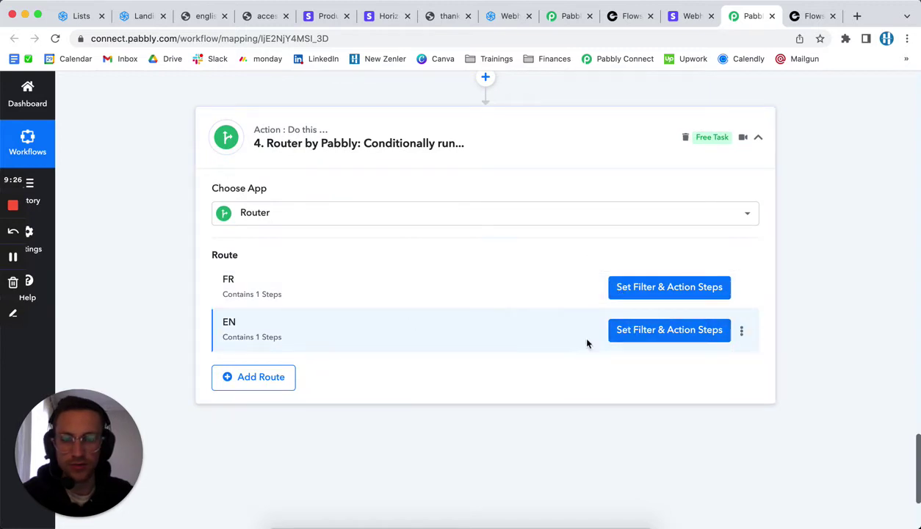
Open the Router's EN route, expand its plan nickname filter, and compare the condition with the price descriptions in Stripe
{"action": "left_click", "coordinate": [659, 332]}
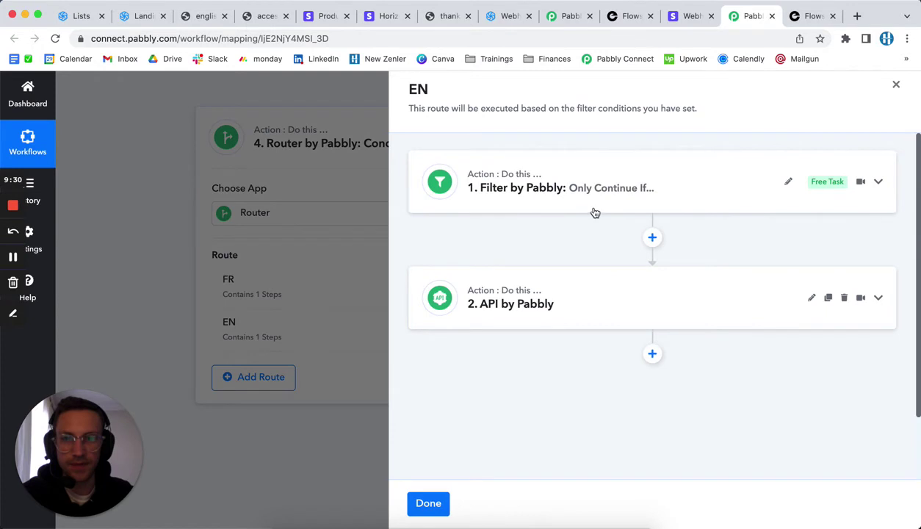
{"action": "left_click", "coordinate": [616, 198]}
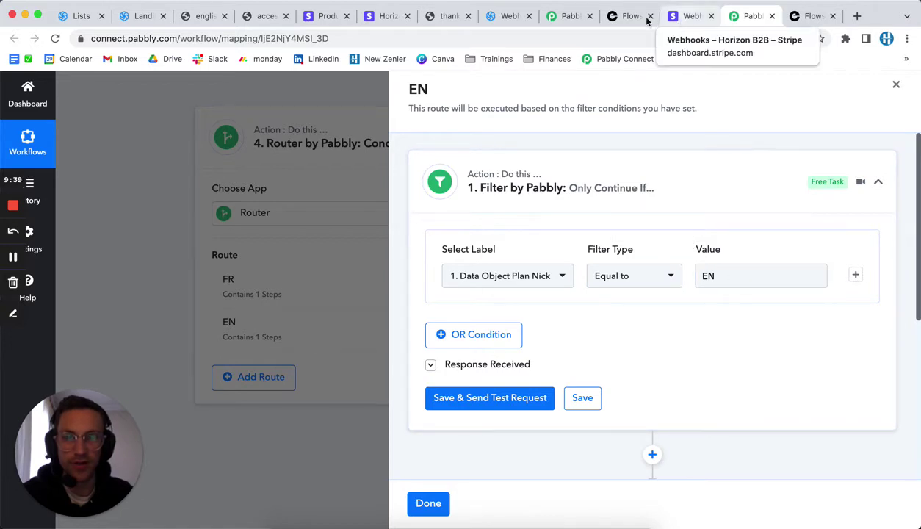
{"action": "left_click", "coordinate": [325, 16]}
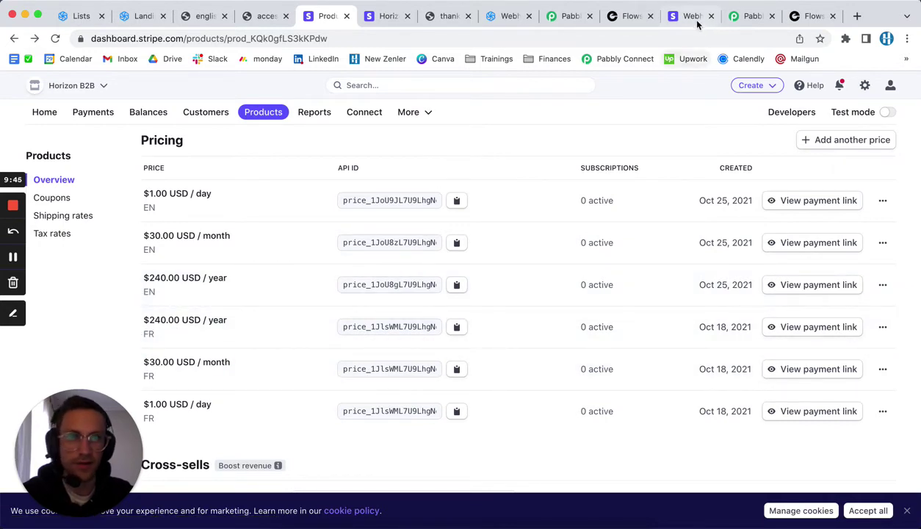
Return to the EN route in Pabbly and expand its API by Pabbly action to view the POST endpoint URL
{"action": "left_click", "coordinate": [746, 20]}
{"action": "scroll", "coordinate": [624, 412], "scroll_direction": "down", "scroll_amount": 5}
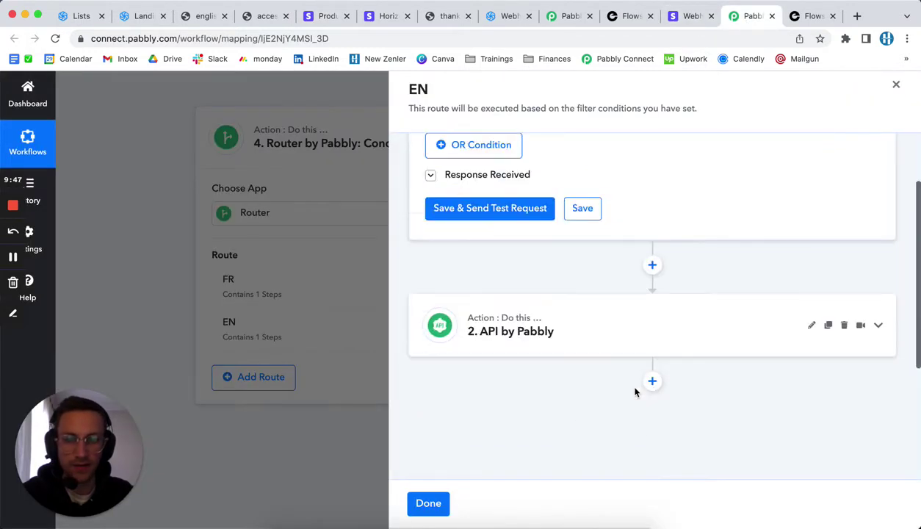
{"action": "left_click", "coordinate": [609, 337]}
{"action": "scroll", "coordinate": [714, 330], "scroll_direction": "down", "scroll_amount": 3}
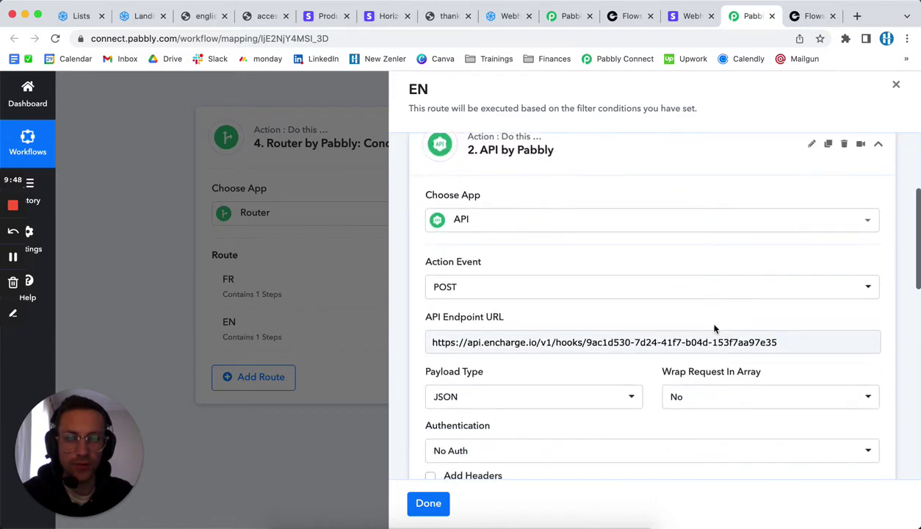
Switch to the Prevent Delinquent Churn flow in Encharge and view the webhook URL of the Receive Webhook trigger feeding the EN tags
{"action": "left_click", "coordinate": [811, 17]}
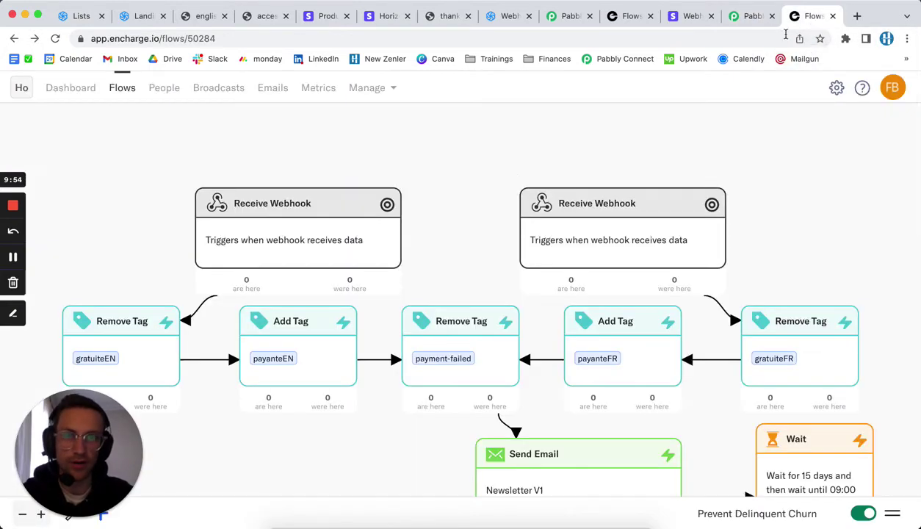
{"action": "scroll", "coordinate": [475, 216], "scroll_direction": "down", "scroll_amount": 2}
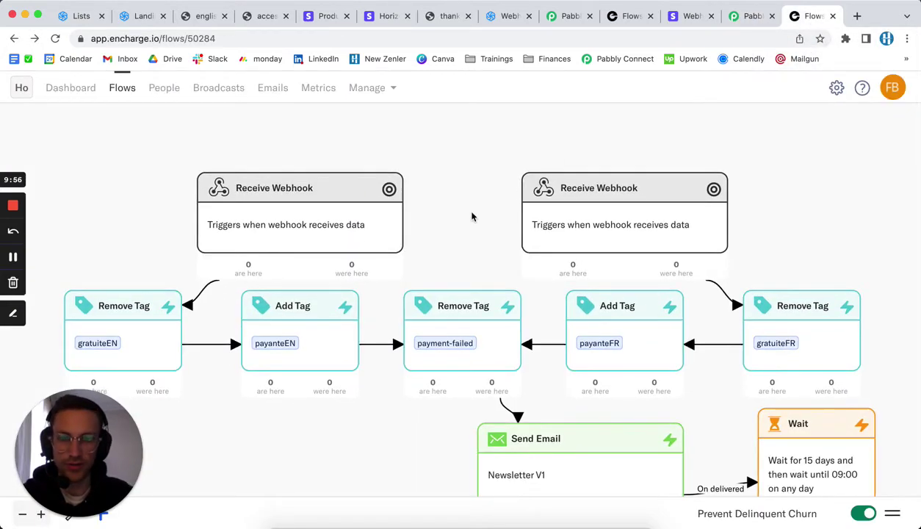
{"action": "left_click", "coordinate": [362, 197]}
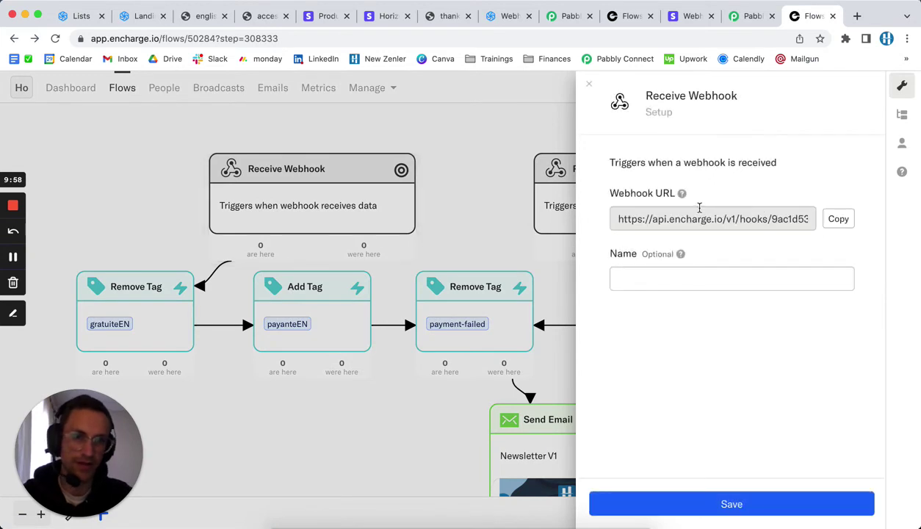
{"action": "left_click", "coordinate": [900, 115]}
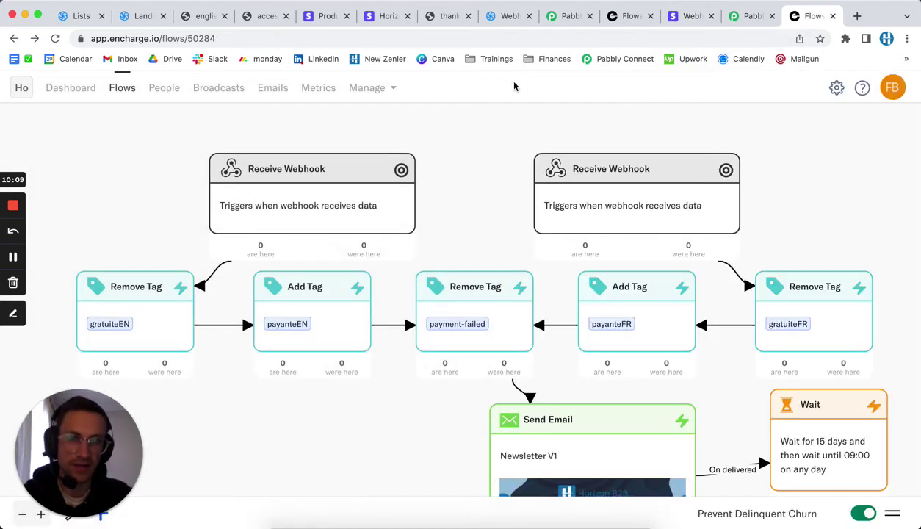
Revisit the GratuiteFR+EN flow in Encharge, the English newsletter sign-up page, and the page for choosing newsletter access
{"action": "left_click", "coordinate": [627, 20]}
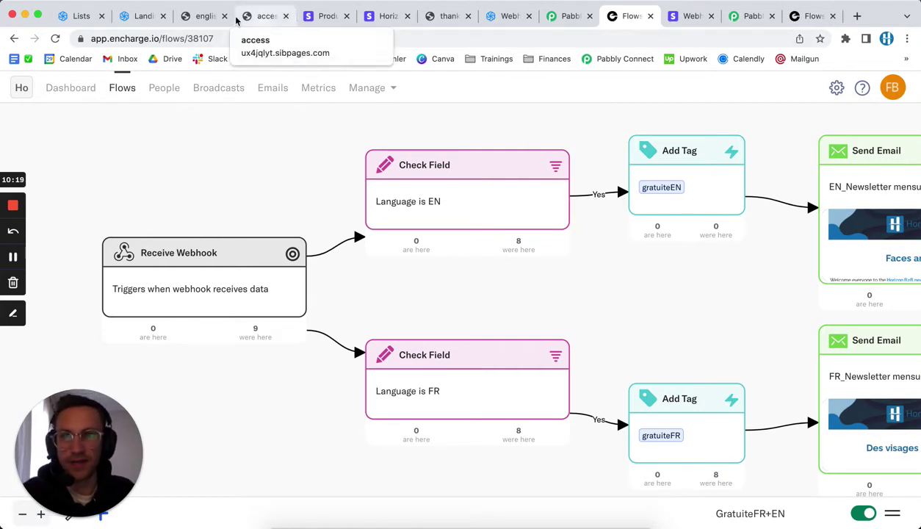
{"action": "left_click", "coordinate": [201, 16]}
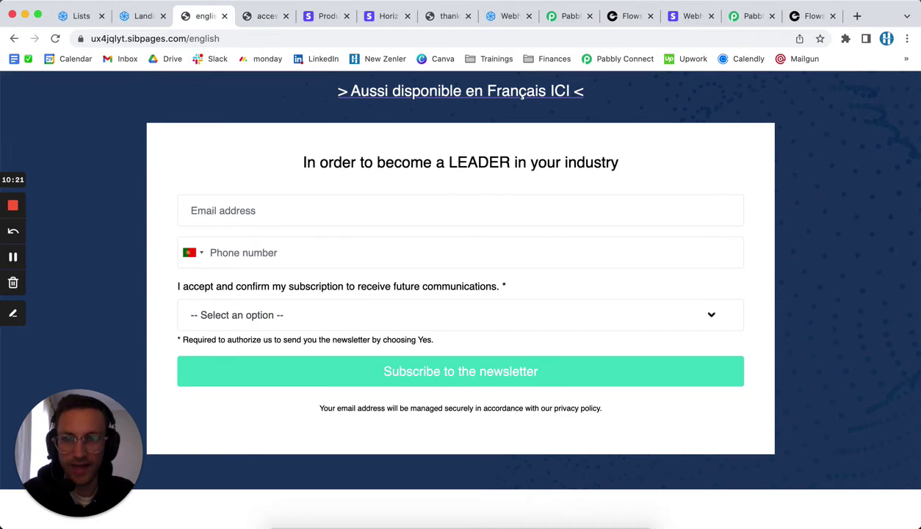
{"action": "left_click", "coordinate": [263, 16]}
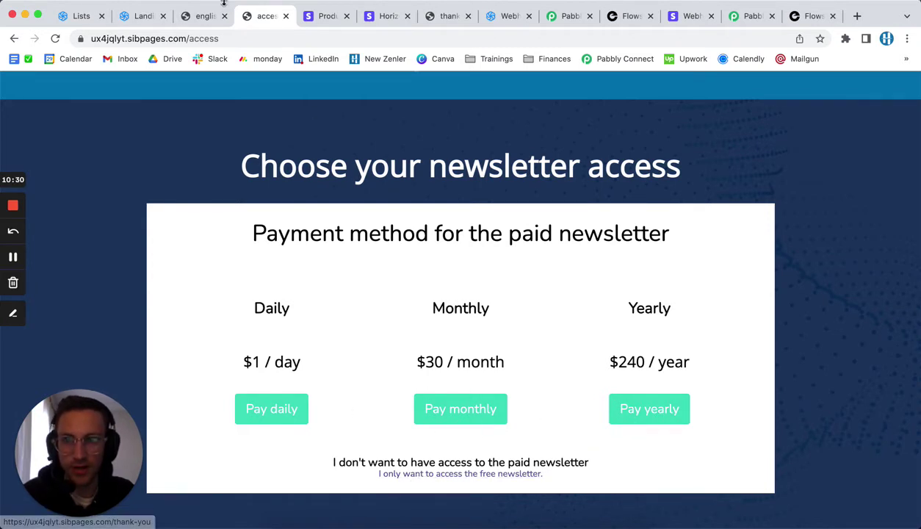
{"action": "left_click", "coordinate": [196, 17]}
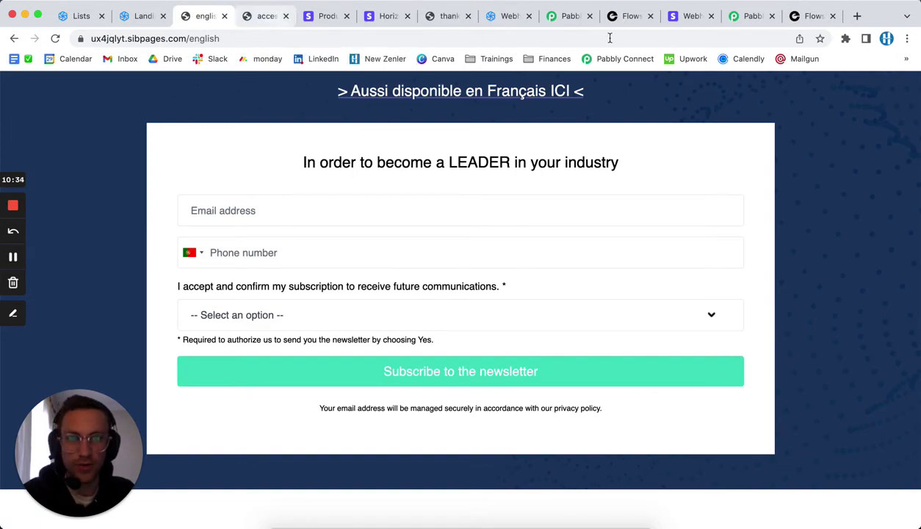
Review the Sendinblue New Contact Added to a List trigger in the free newsletter workflow, and return to Sendinblue's landing page editor
{"action": "left_click", "coordinate": [558, 16]}
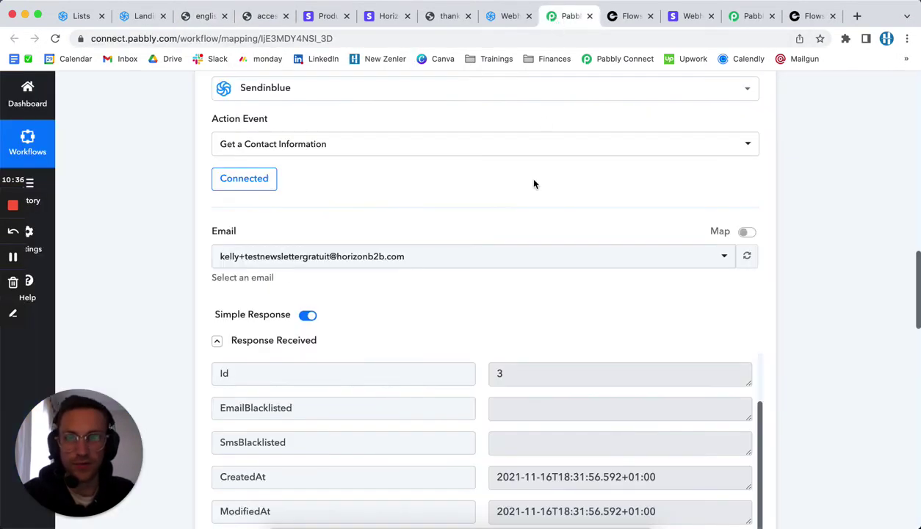
{"action": "scroll", "coordinate": [535, 184], "scroll_direction": "up", "scroll_amount": 10}
{"action": "scroll", "coordinate": [535, 184], "scroll_direction": "up", "scroll_amount": 2}
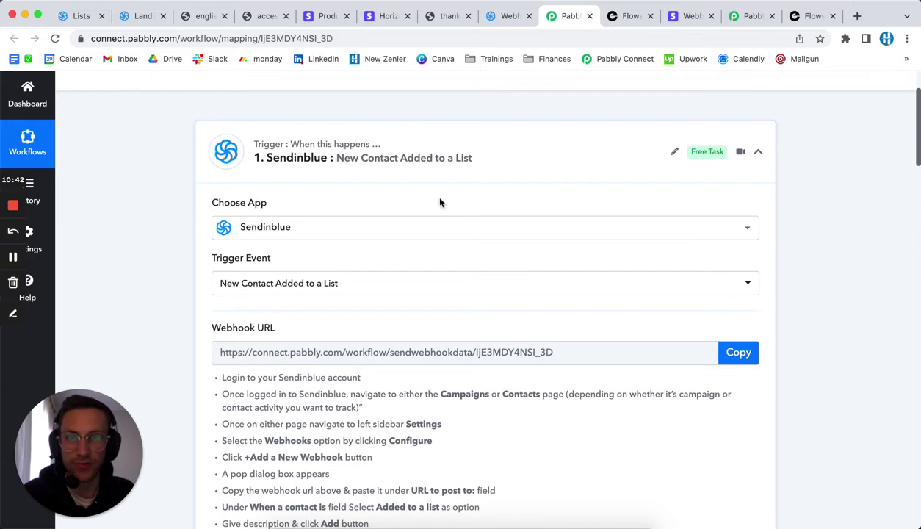
{"action": "left_click", "coordinate": [128, 15]}
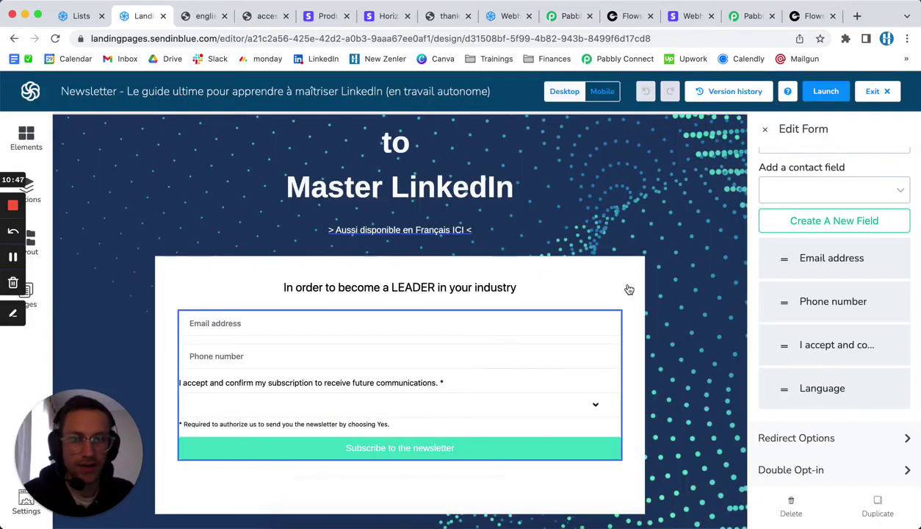
Review the landing page's form field settings, the live English sign-up form, and the Sendinblue trigger in the free newsletter workflow in Pabbly
{"action": "scroll", "coordinate": [831, 289], "scroll_direction": "up", "scroll_amount": 4}
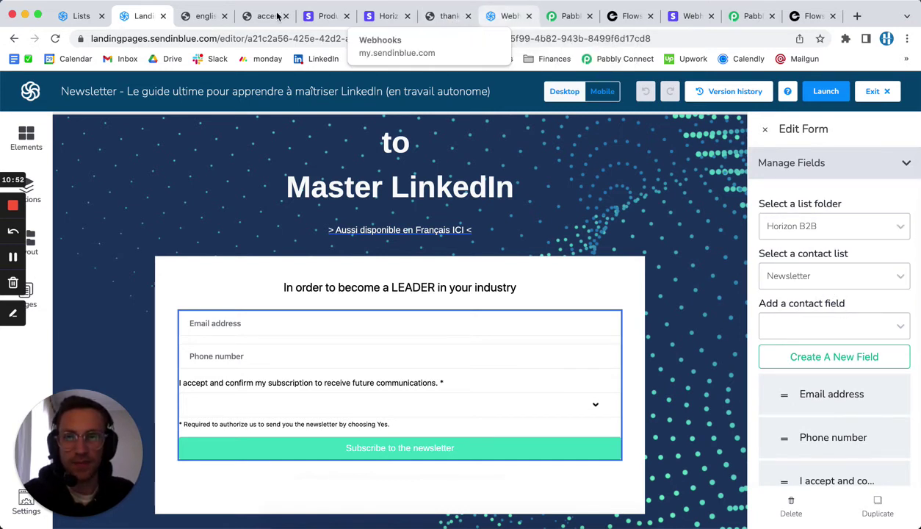
{"action": "left_click", "coordinate": [208, 18]}
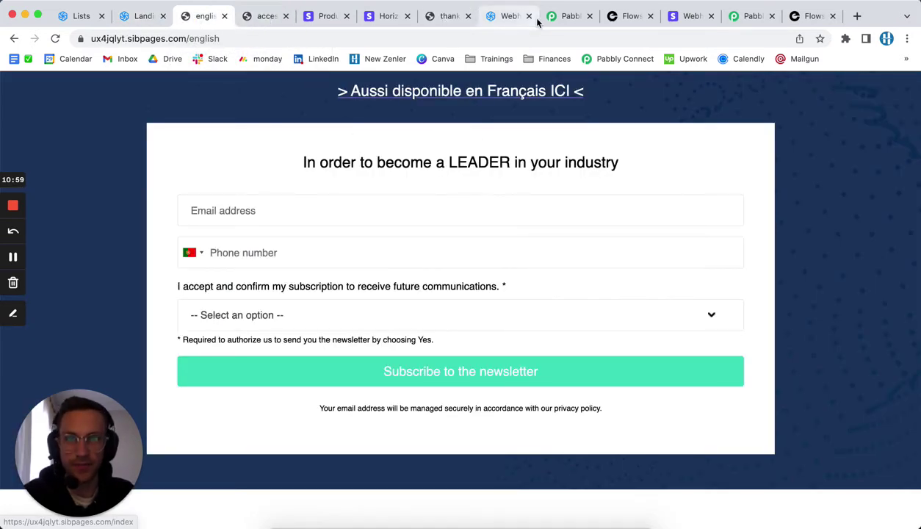
{"action": "left_click", "coordinate": [568, 17]}
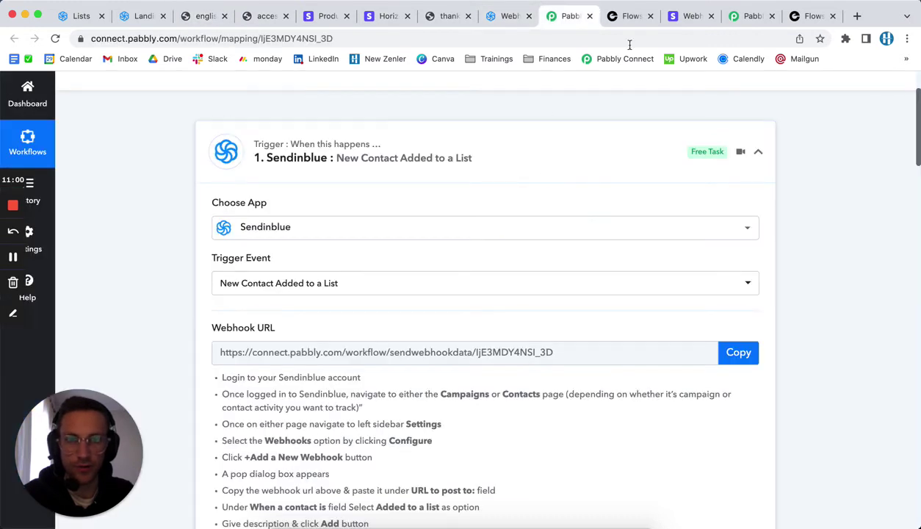
Switch to the GratuiteFR+EN flow in Encharge and follow the language checks through to the tags and newsletter emails
{"action": "left_click", "coordinate": [630, 16]}
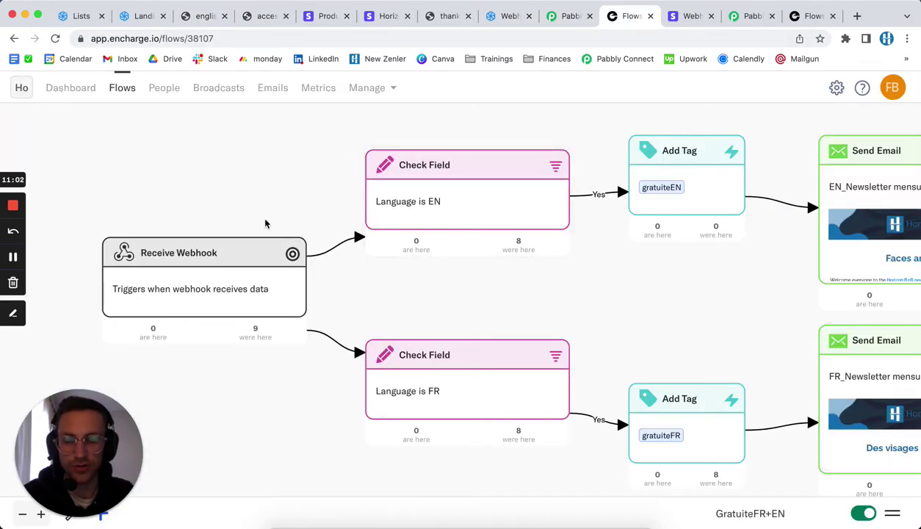
{"action": "scroll", "coordinate": [588, 279], "scroll_direction": "right", "scroll_amount": 2}
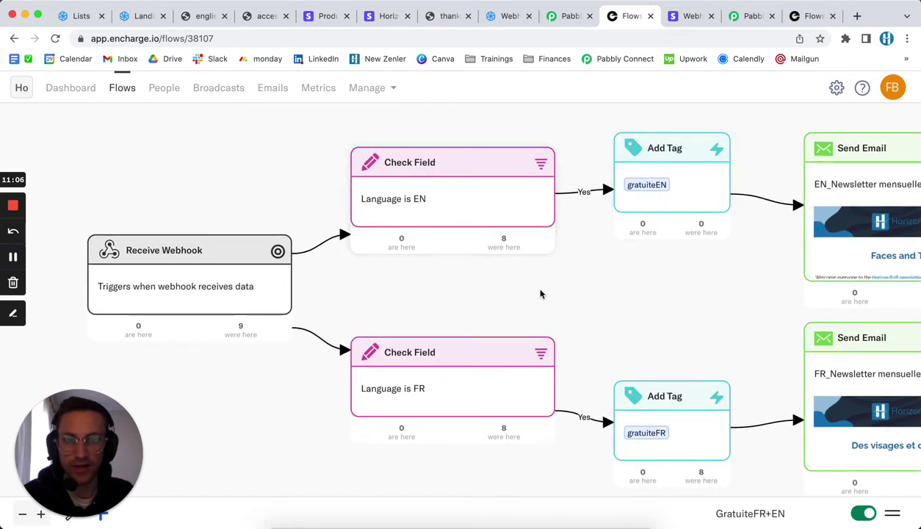
{"action": "scroll", "coordinate": [472, 294], "scroll_direction": "right", "scroll_amount": 5}
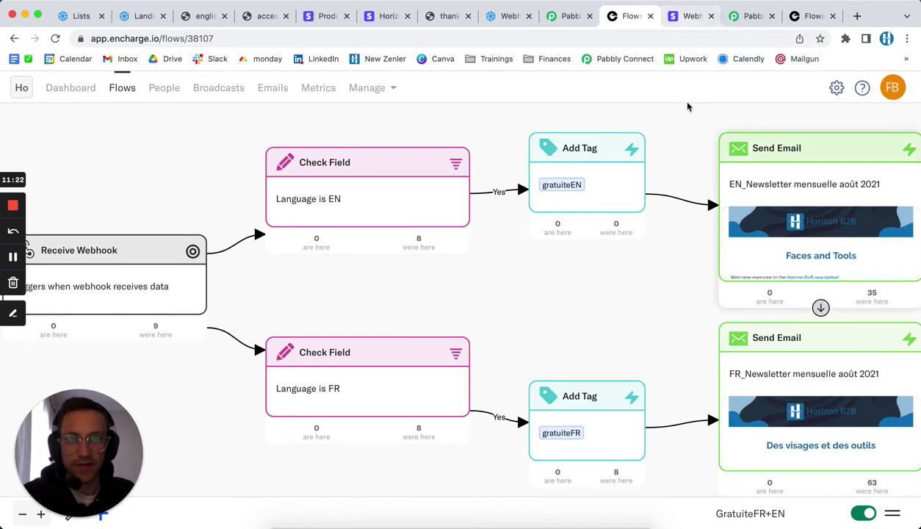
View the Stripe checkout for the monthly newsletter, then review the EN route's filter in the paid Pabbly workflow and close the route
{"action": "left_click", "coordinate": [384, 19]}
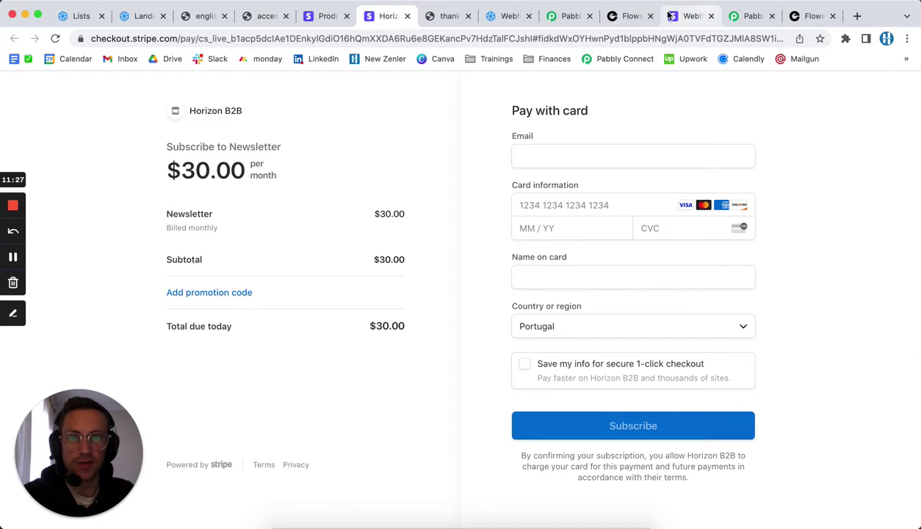
{"action": "left_click", "coordinate": [750, 16]}
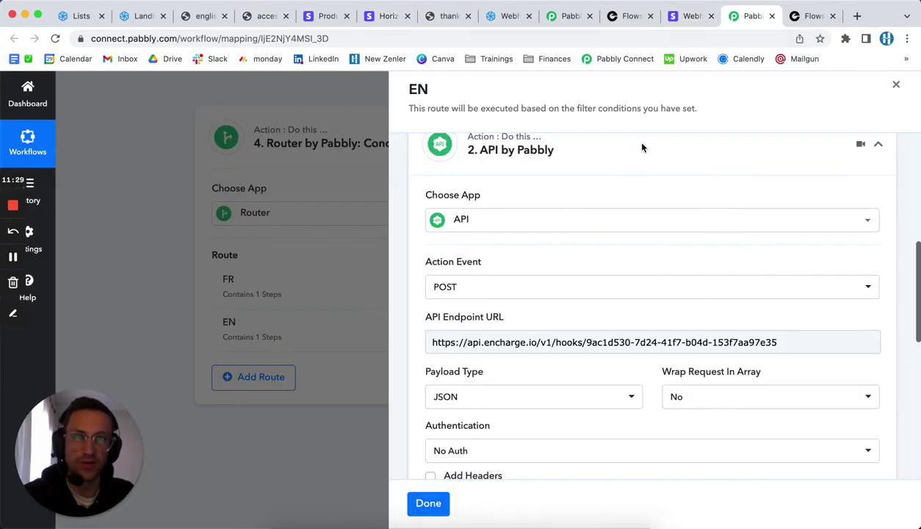
{"action": "scroll", "coordinate": [638, 204], "scroll_direction": "up", "scroll_amount": 5}
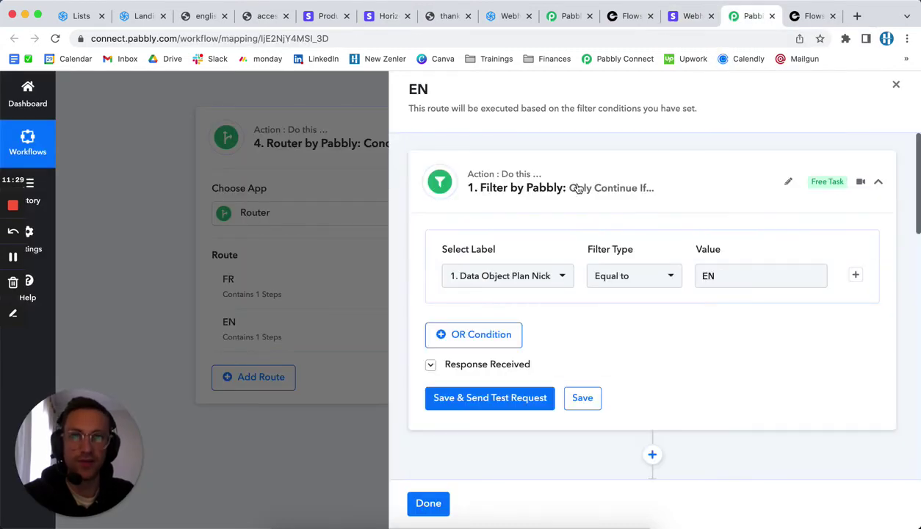
{"action": "left_click", "coordinate": [897, 86]}
Review the paid workflow's Stripe trigger response, the customer ID lookup, and the plan ID conditions in the Filter by Pabbly action
{"action": "scroll", "coordinate": [644, 230], "scroll_direction": "down", "scroll_amount": 10}
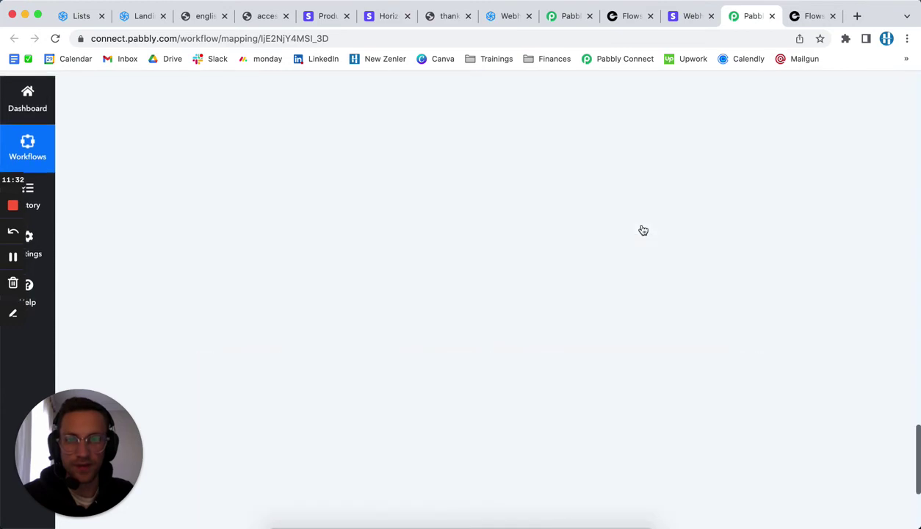
{"action": "scroll", "coordinate": [644, 230], "scroll_direction": "down", "scroll_amount": 10}
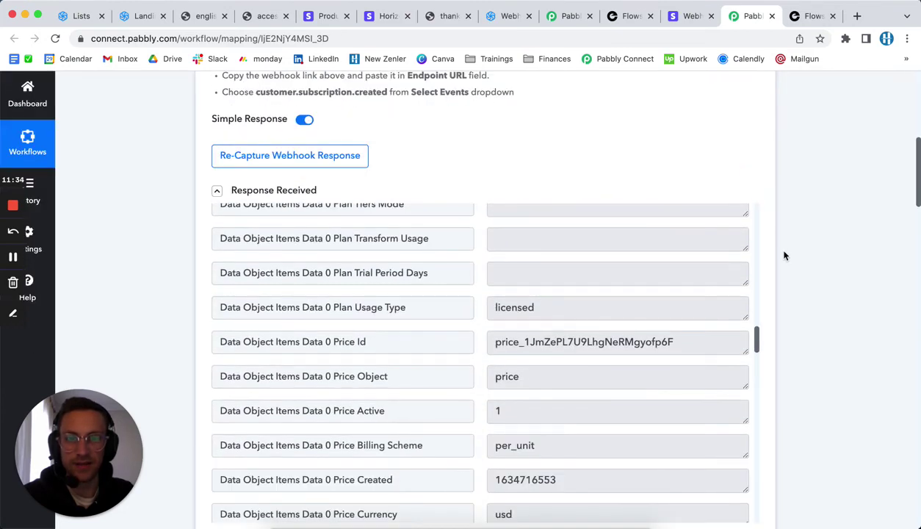
{"action": "scroll", "coordinate": [784, 255], "scroll_direction": "down", "scroll_amount": 10}
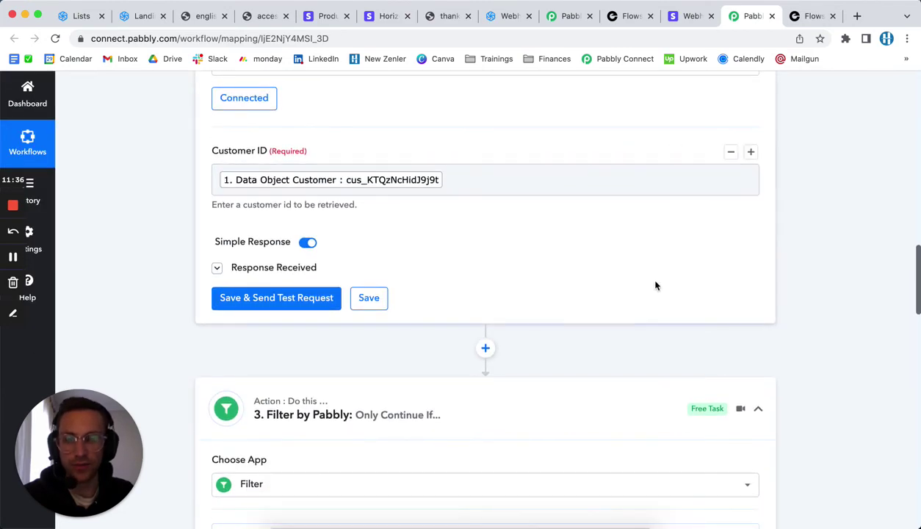
{"action": "scroll", "coordinate": [814, 221], "scroll_direction": "down", "scroll_amount": 5}
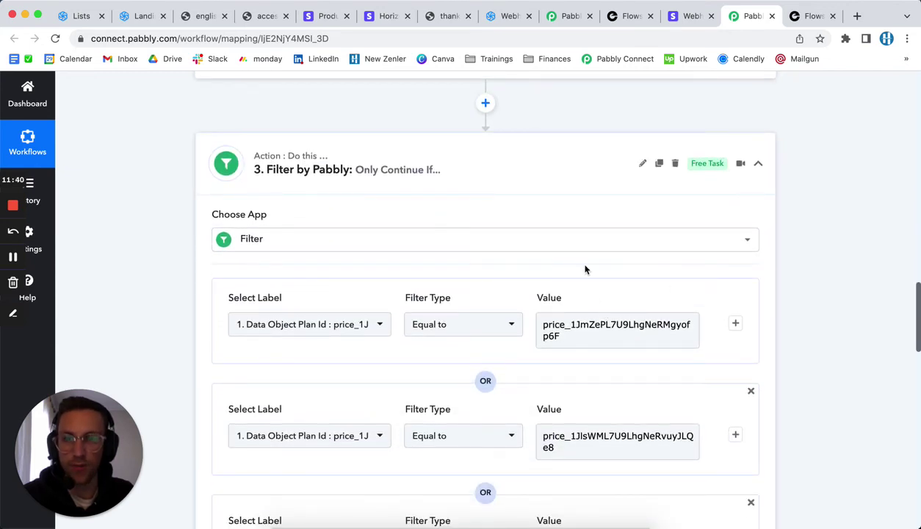
{"action": "scroll", "coordinate": [782, 255], "scroll_direction": "down", "scroll_amount": 12}
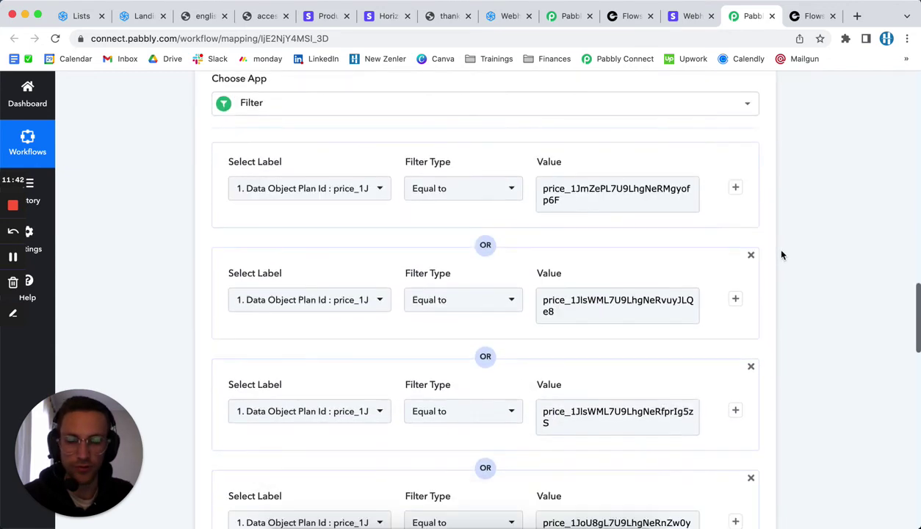
{"action": "scroll", "coordinate": [781, 255], "scroll_direction": "up", "scroll_amount": 1}
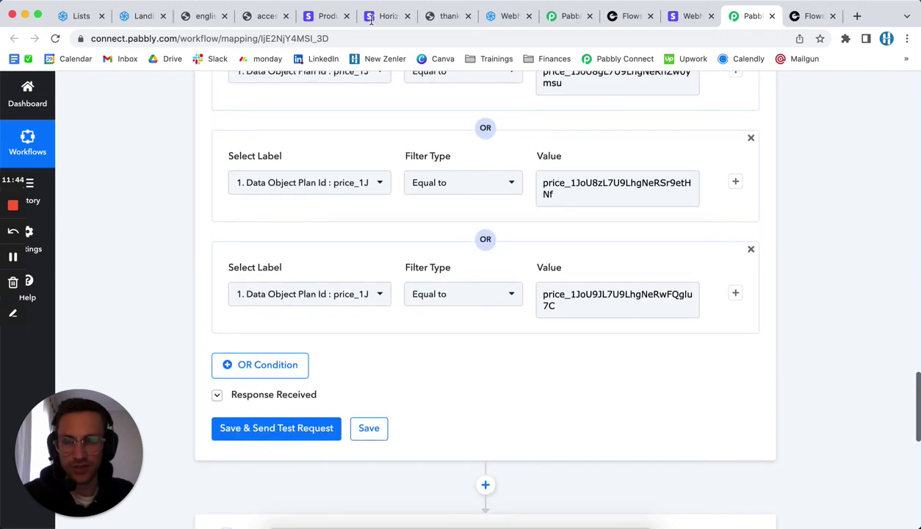
Check the newsletter's price API IDs in Stripe, then return to Pabbly and view the FR and EN routes of the router
{"action": "left_click", "coordinate": [321, 22]}
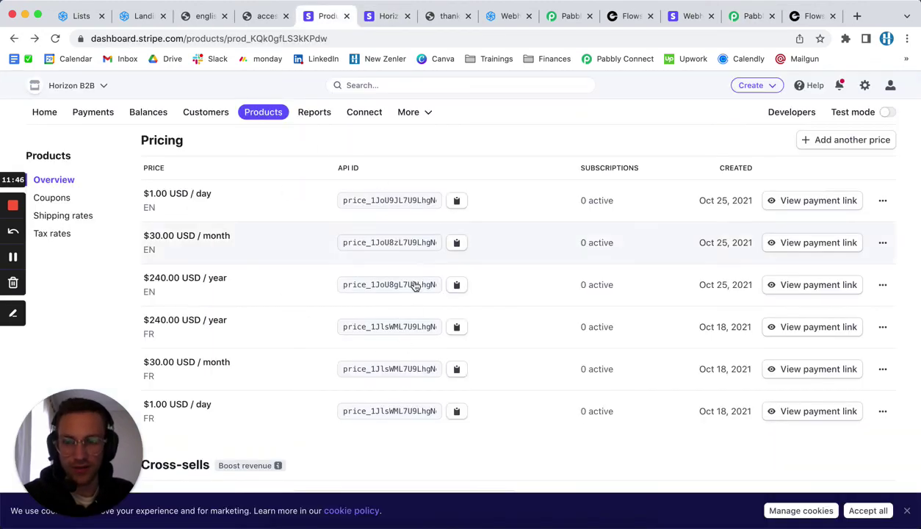
{"action": "left_click", "coordinate": [750, 16]}
{"action": "scroll", "coordinate": [689, 264], "scroll_direction": "down", "scroll_amount": 5}
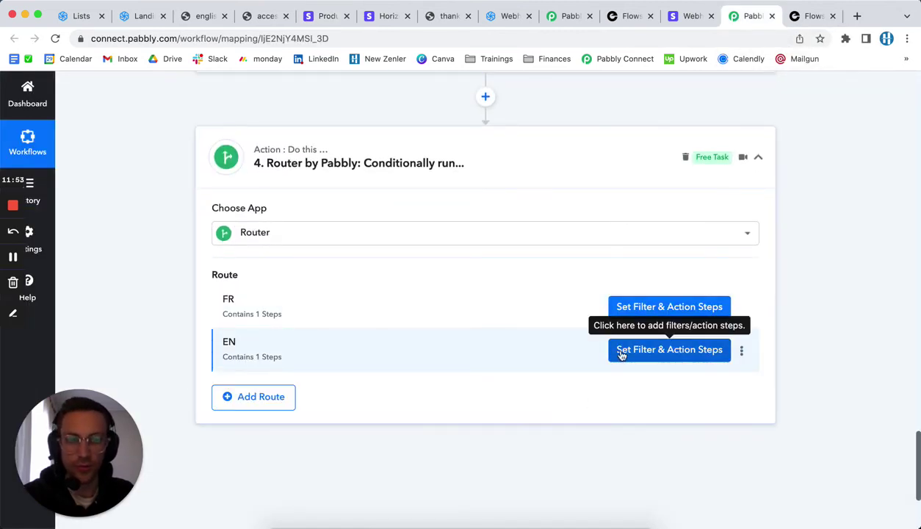
Switch to the Prevent Delinquent Churn flow in Encharge and examine its webhook triggers, tag actions, and Past Due Subscription trigger
{"action": "left_click", "coordinate": [811, 16]}
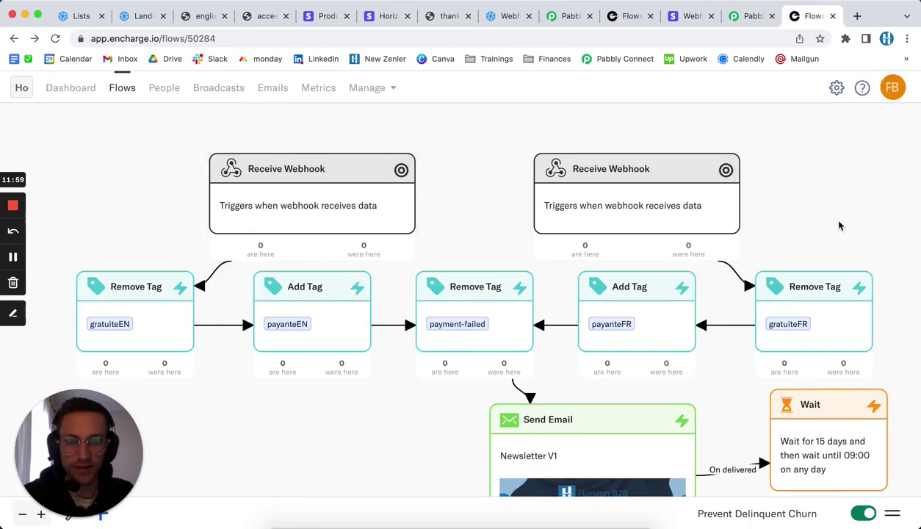
{"action": "scroll", "coordinate": [835, 204], "scroll_direction": "down", "scroll_amount": 1}
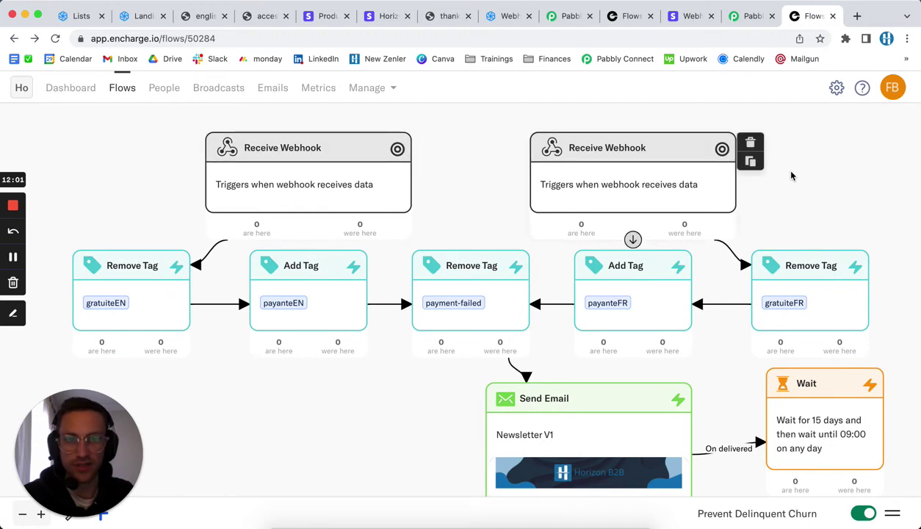
{"action": "scroll", "coordinate": [844, 203], "scroll_direction": "right", "scroll_amount": 5}
{"action": "scroll", "coordinate": [601, 181], "scroll_direction": "right", "scroll_amount": 5}
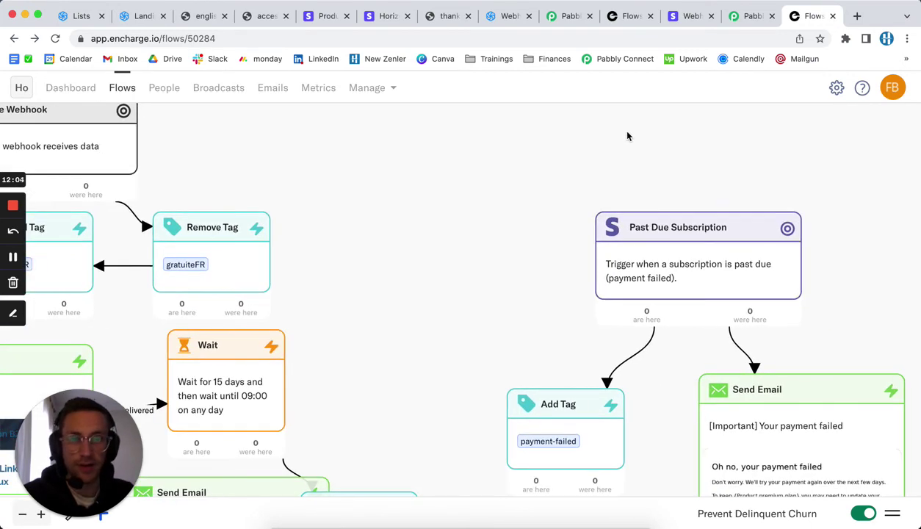
Inspect the events sent to the Encharge webhook endpoint in Stripe, and close its edit dialog without updating it
{"action": "left_click", "coordinate": [684, 16]}
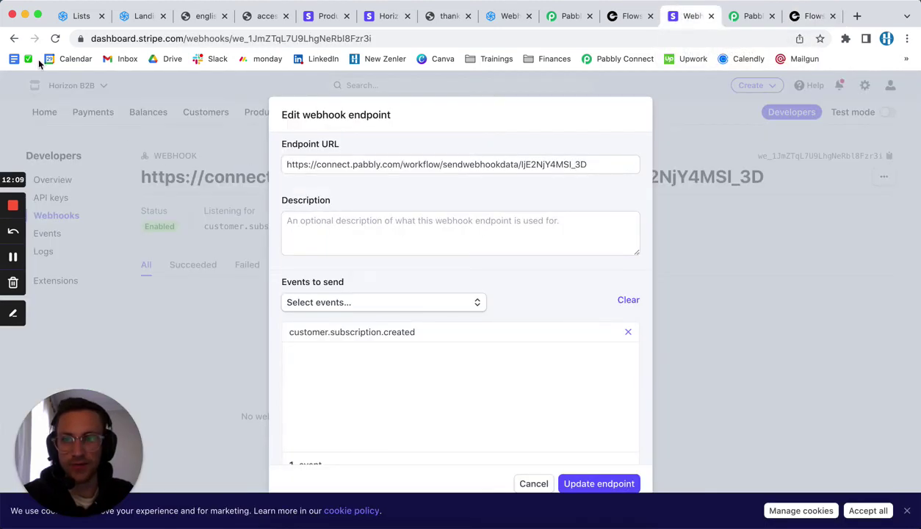
{"action": "left_click", "coordinate": [15, 39]}
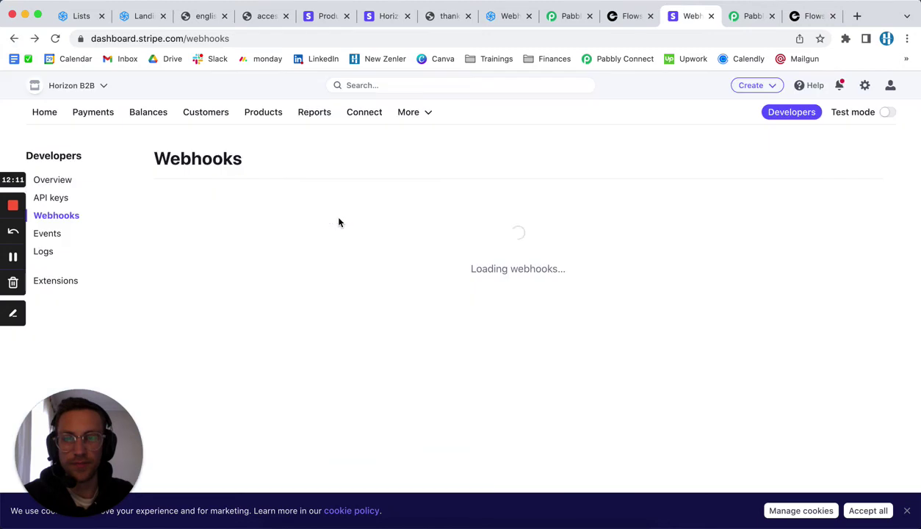
{"action": "left_click", "coordinate": [308, 247]}
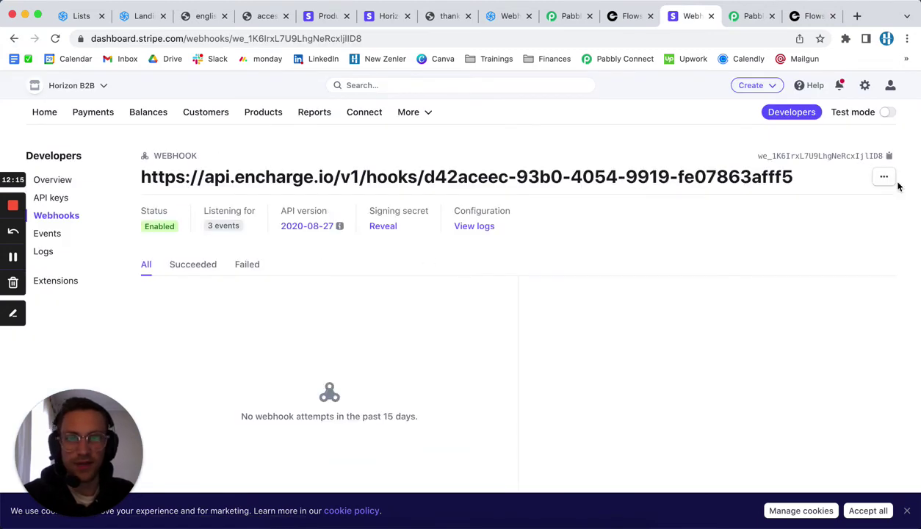
{"action": "left_click", "coordinate": [884, 178]}
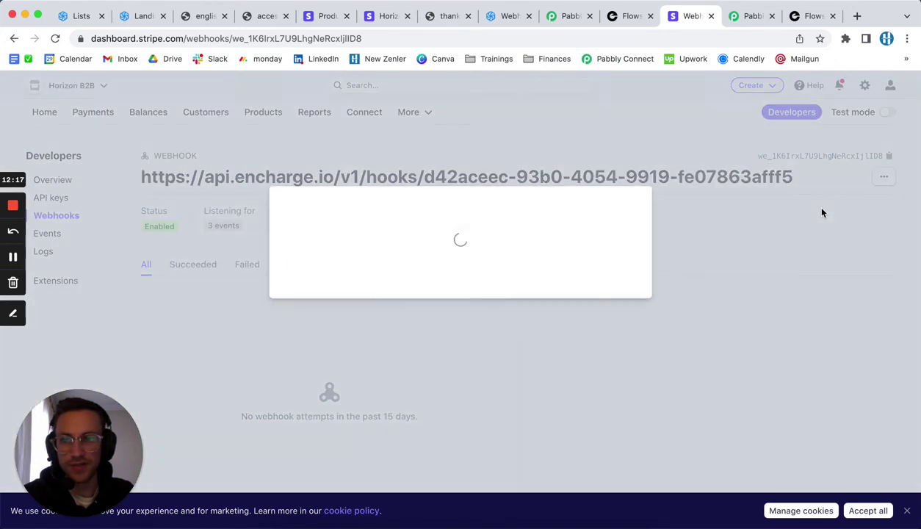
{"action": "left_click", "coordinate": [823, 209]}
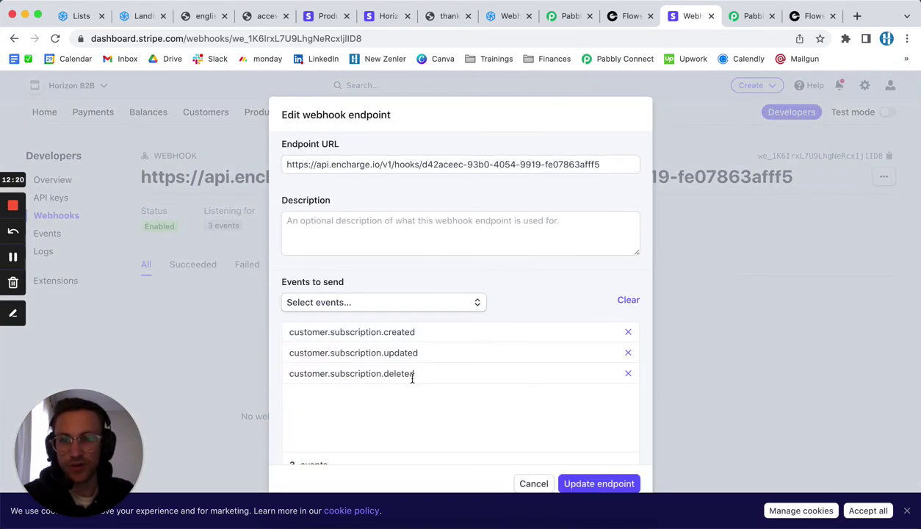
{"action": "scroll", "coordinate": [519, 316], "scroll_direction": "down", "scroll_amount": 2}
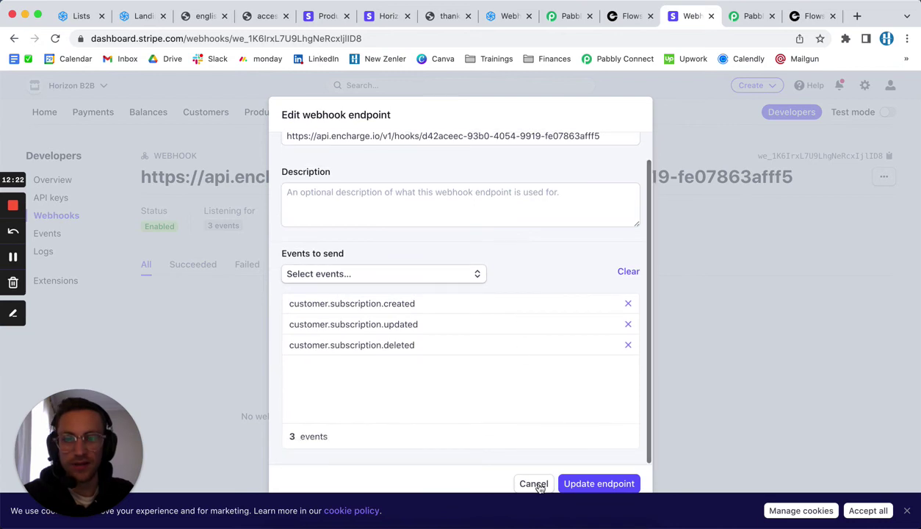
{"action": "key", "text": "Escape"}
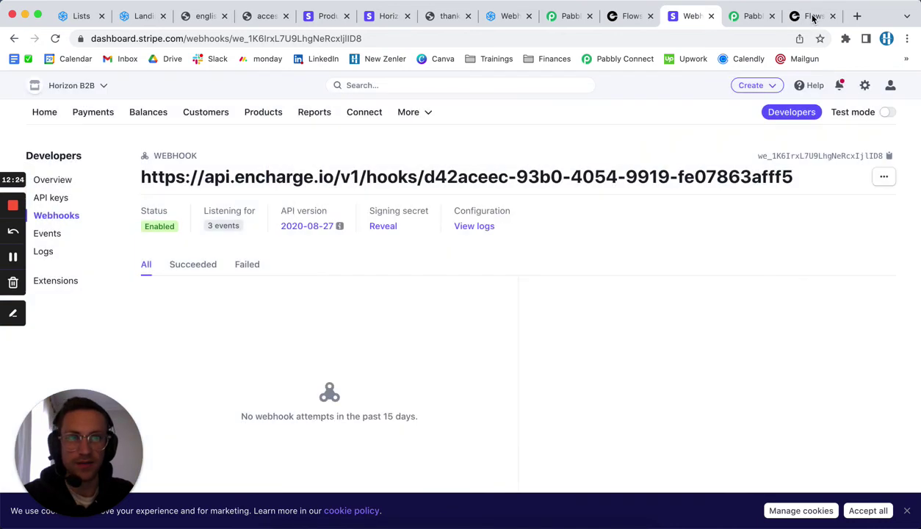
Return to the Prevent Delinquent Churn flow in Encharge and slightly shift the payment-failed Add Tag block below the Past Due Subscription trigger
{"action": "left_click", "coordinate": [814, 16]}
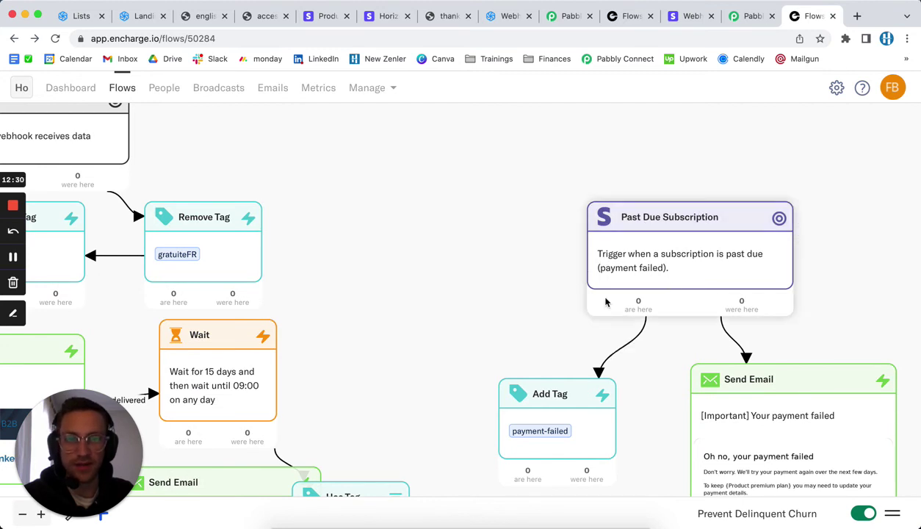
{"action": "scroll", "coordinate": [632, 386], "scroll_direction": "down", "scroll_amount": 2}
{"action": "scroll", "coordinate": [632, 385], "scroll_direction": "left", "scroll_amount": 2}
{"action": "left_click_drag", "start_coordinate": [664, 358], "coordinate": [652, 396]}
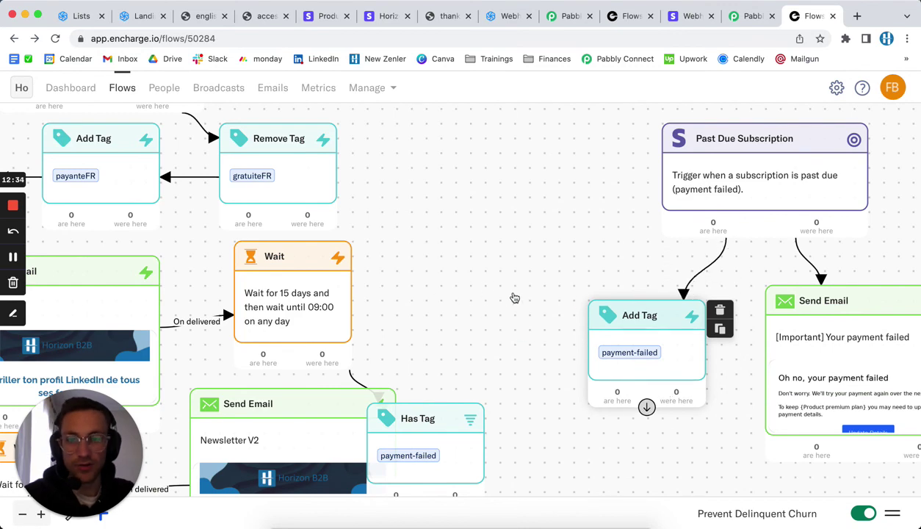
Trace the flow's newsletter emails, 15-day waits and payment-failed tag checks, and return to the page for choosing newsletter access
{"action": "scroll", "coordinate": [518, 298], "scroll_direction": "left", "scroll_amount": 3}
{"action": "scroll", "coordinate": [519, 297], "scroll_direction": "up", "scroll_amount": 1}
{"action": "scroll", "coordinate": [597, 265], "scroll_direction": "left", "scroll_amount": 3}
{"action": "scroll", "coordinate": [596, 265], "scroll_direction": "down", "scroll_amount": 1}
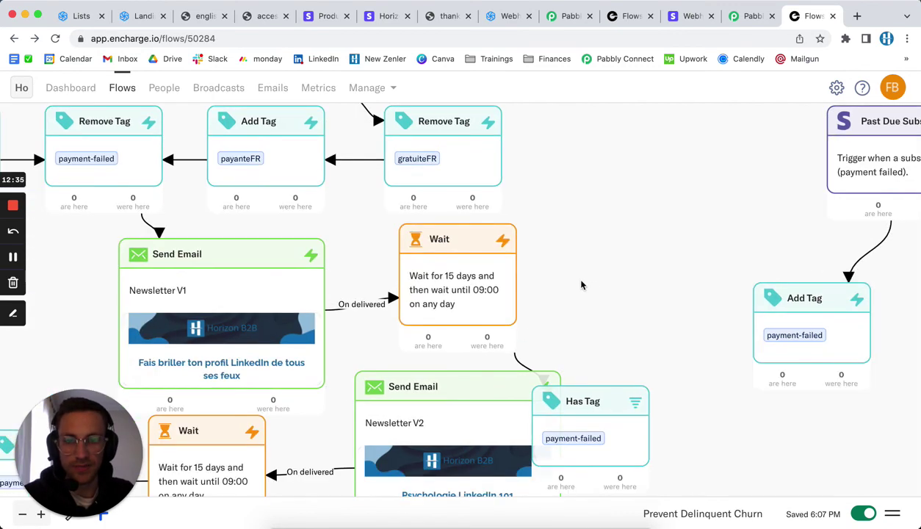
{"action": "scroll", "coordinate": [628, 261], "scroll_direction": "left", "scroll_amount": 2}
{"action": "scroll", "coordinate": [629, 261], "scroll_direction": "down", "scroll_amount": 1}
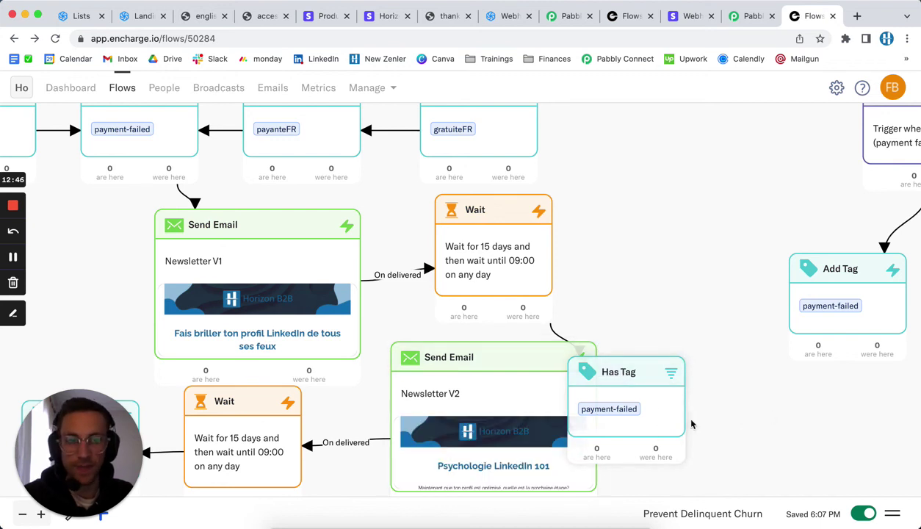
{"action": "left_click_drag", "start_coordinate": [813, 417], "coordinate": [690, 422]}
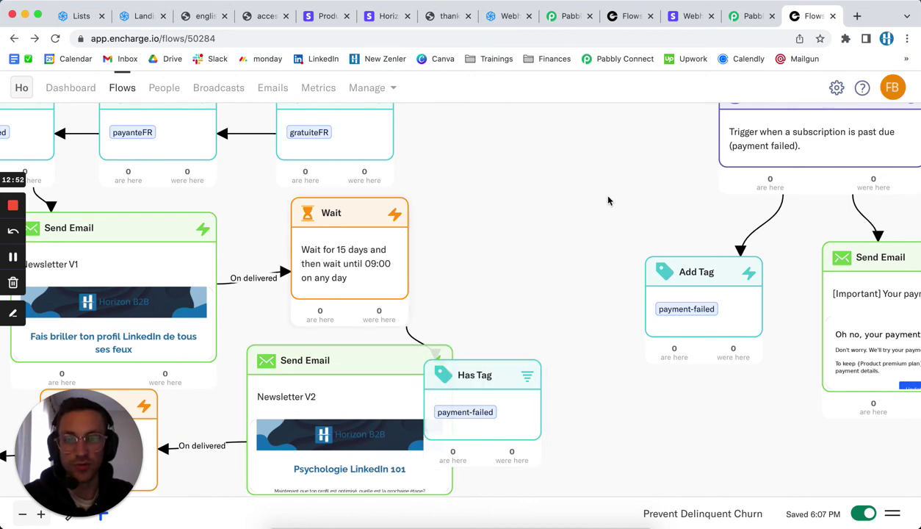
{"action": "scroll", "coordinate": [608, 199], "scroll_direction": "left", "scroll_amount": 5}
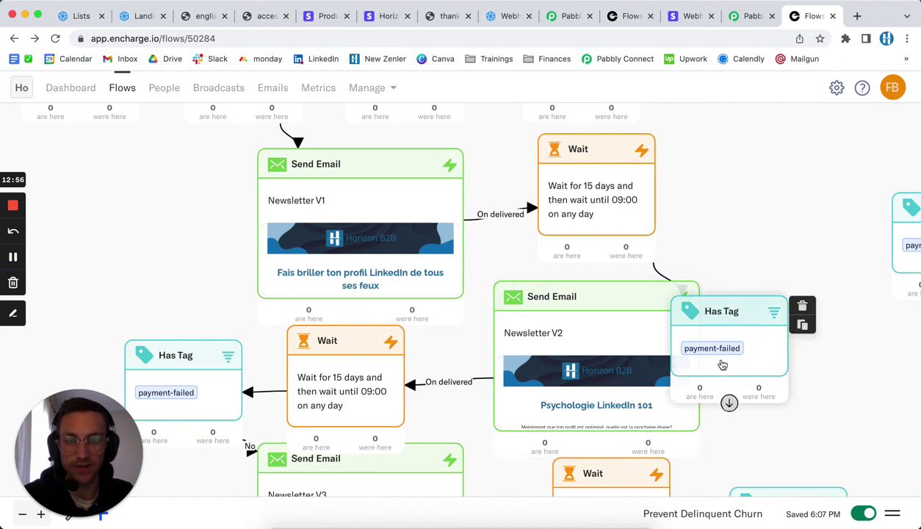
{"action": "scroll", "coordinate": [215, 445], "scroll_direction": "down", "scroll_amount": 3}
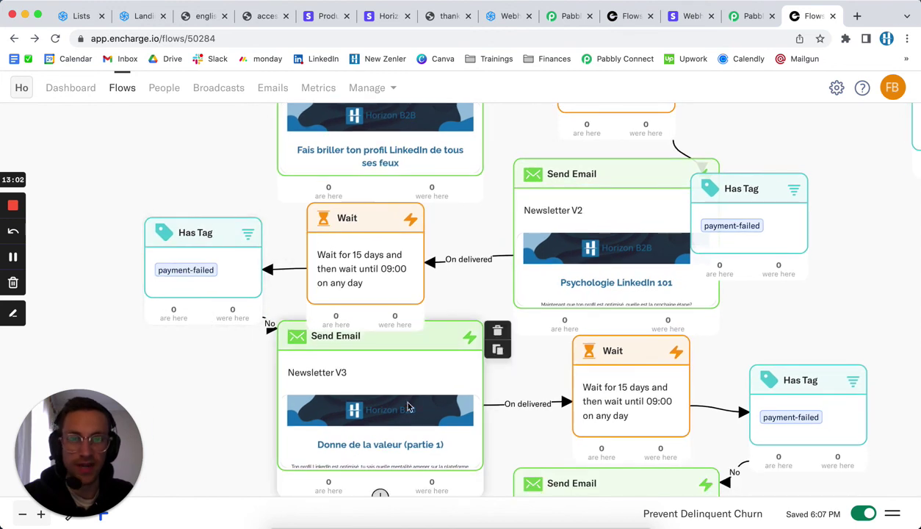
{"action": "mouse_move", "coordinate": [409, 406]}
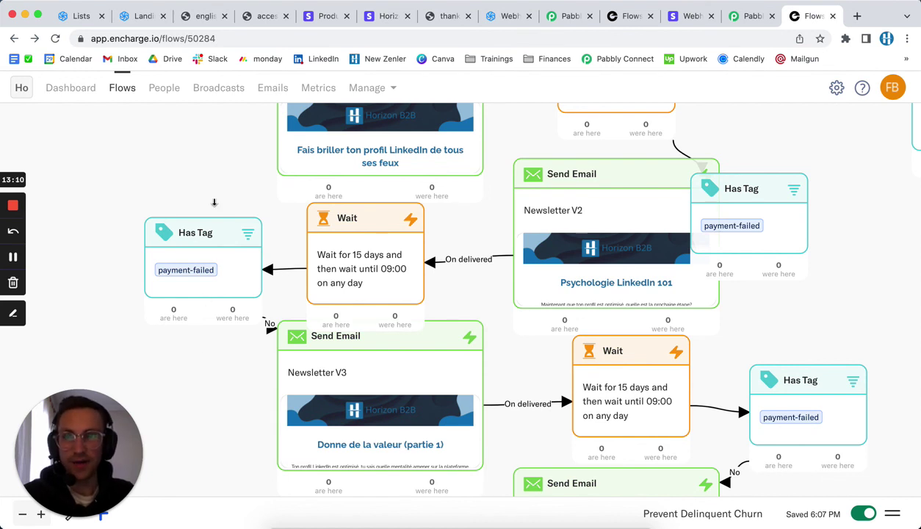
{"action": "left_click", "coordinate": [257, 16]}
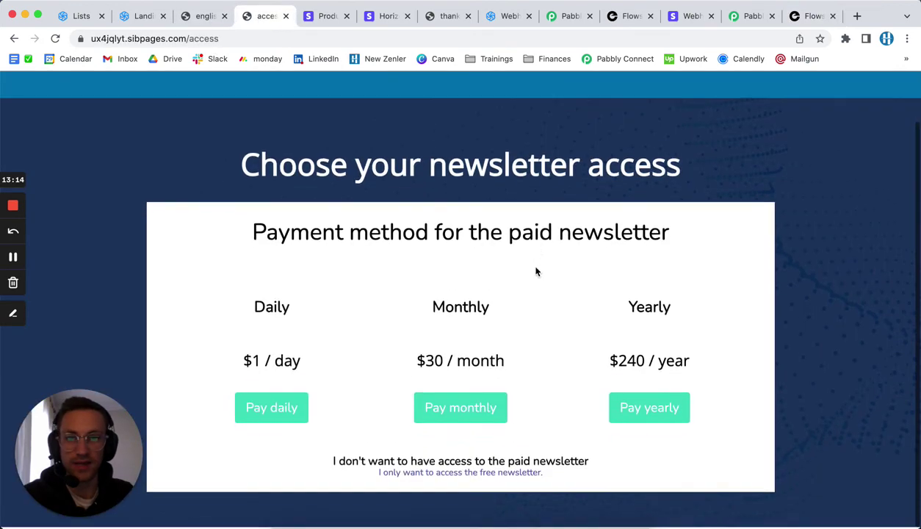